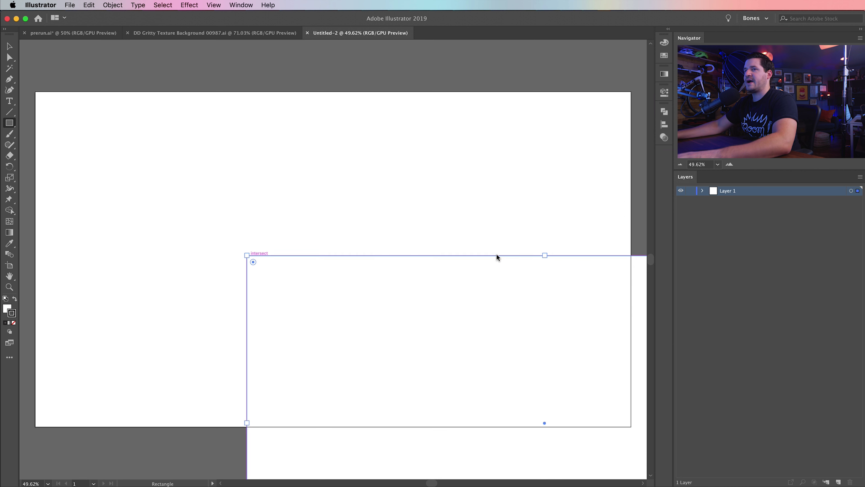
- Fill the artboard-sized rectangle with hex colour 2D414A and remove its stroke
left_click(7, 309)
left_click(629, 101)
type("2")
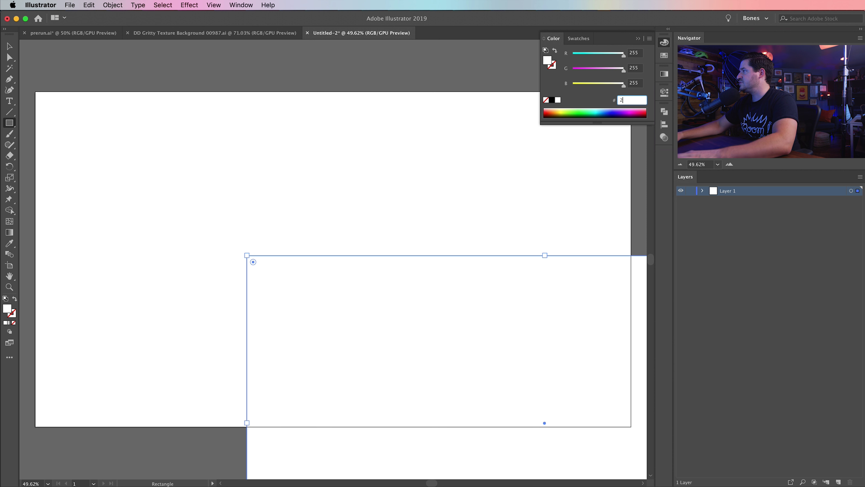
type("d414")
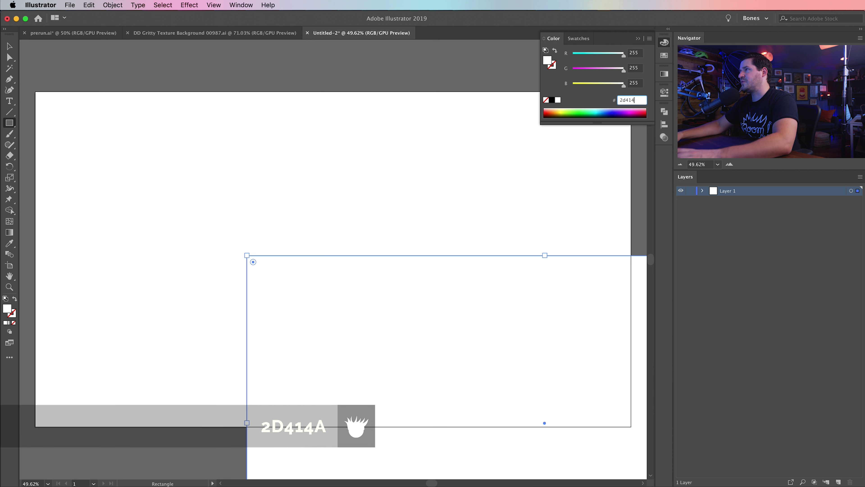
type("a")
key("Tab")
- Centre the dark rectangle horizontally and vertically on the artboard so it covers the whole area
left_click(9, 46)
left_click_drag(400, 328, 228, 174)
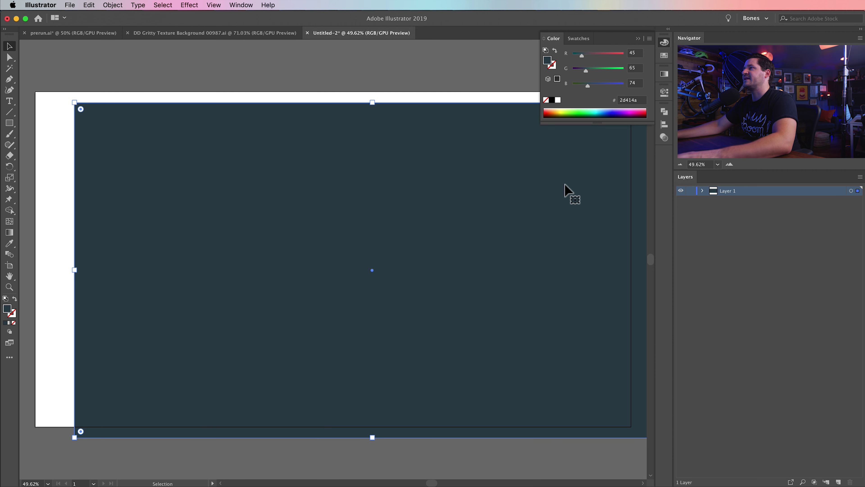
left_click(665, 125)
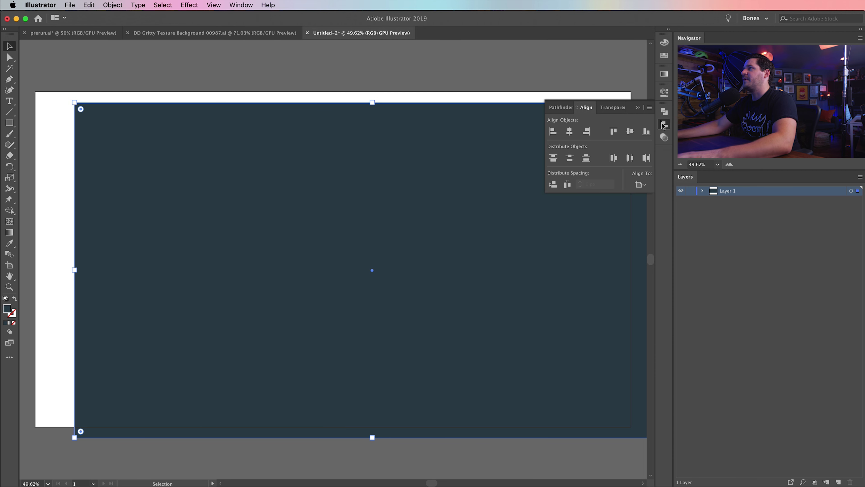
left_click(569, 132)
left_click(629, 132)
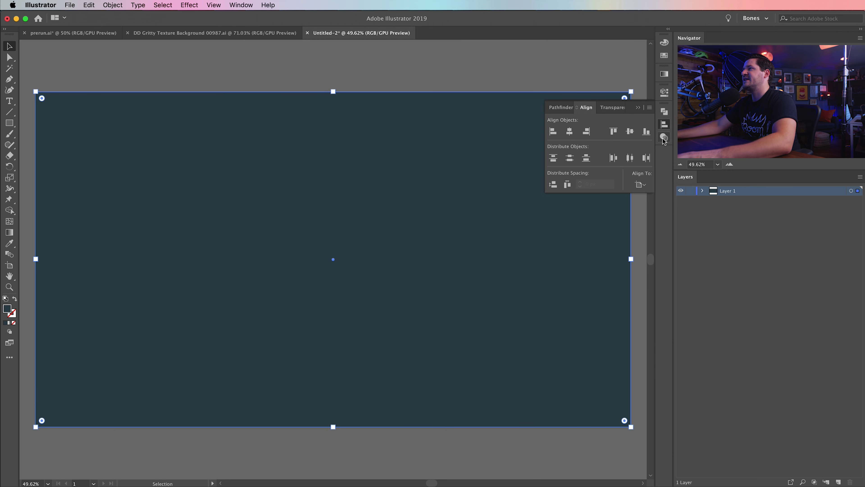
left_click(664, 124)
- Rename the rectangle's layer as BG and lock it
double_click(728, 191)
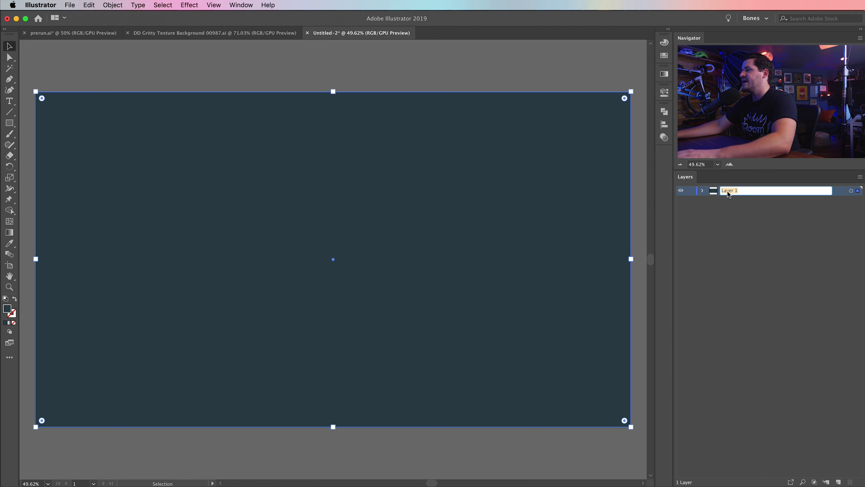
type("BG")
key("Return")
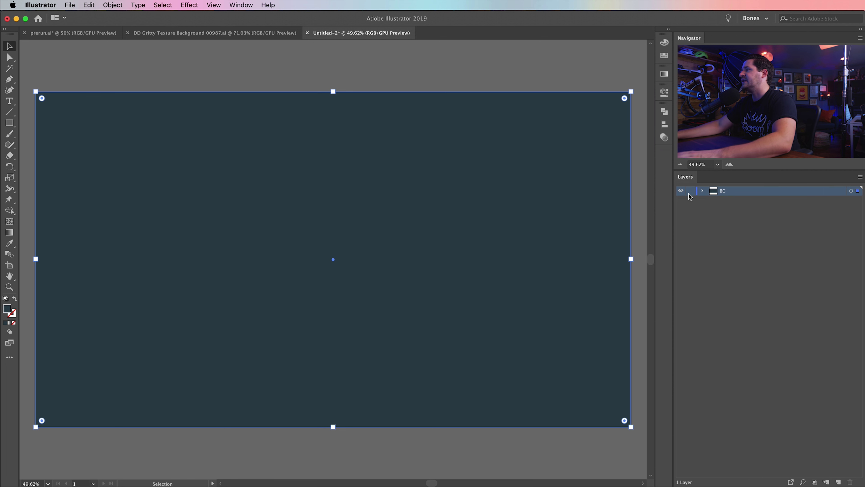
left_click(691, 191)
- Create a new layer above BG and name it Badge
left_click(839, 482)
double_click(727, 191)
type("Badge")
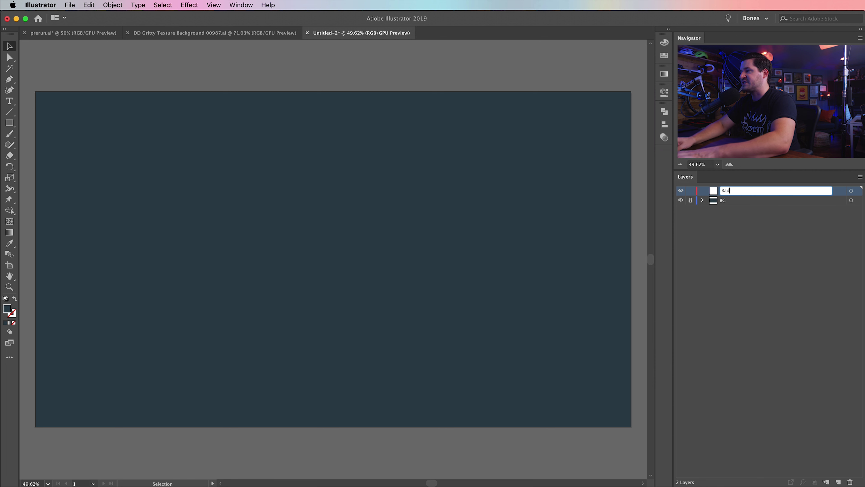
key("Return")
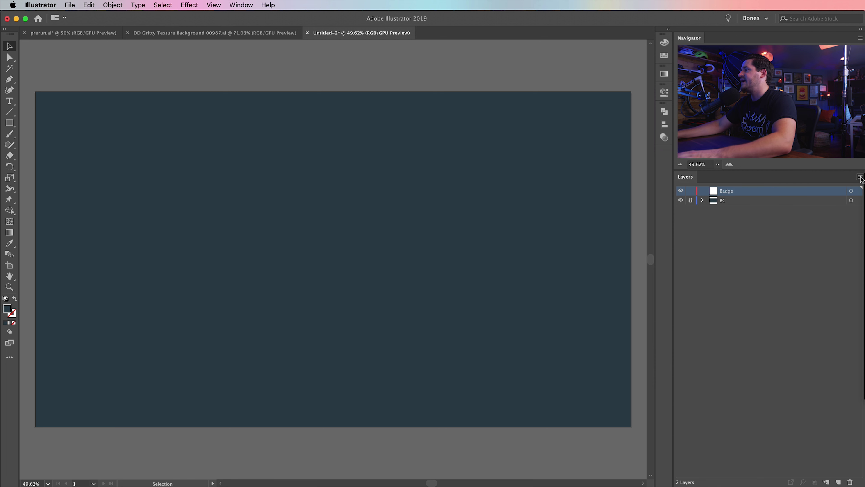
- Set a custom row size of 75 pixels for the layer list thumbnails
left_click_drag(861, 256, 507, 230)
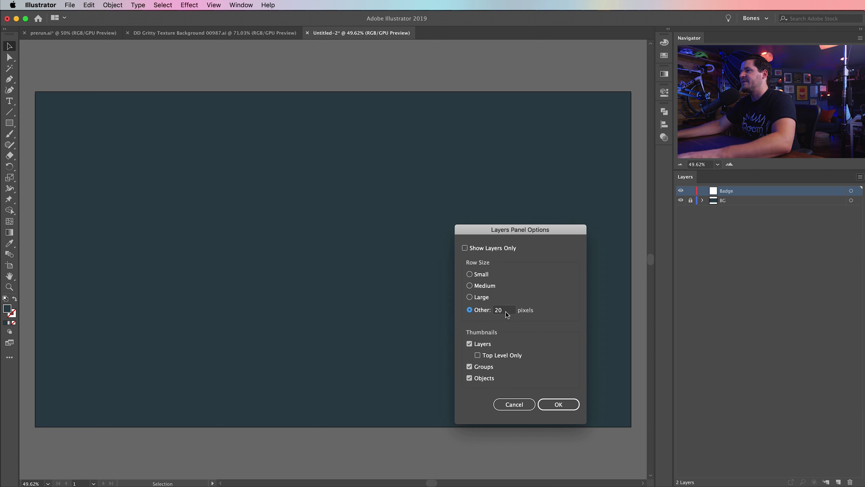
type("75")
key("Return")
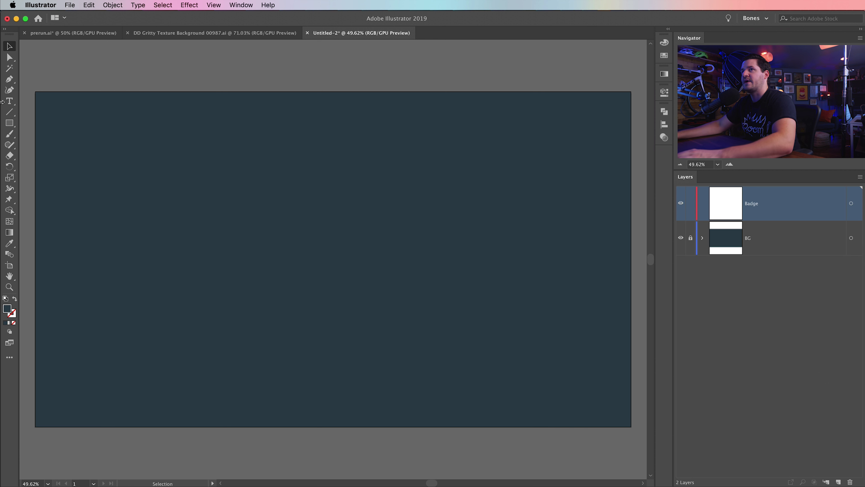
- Create a 350 by 350 px circle with the Ellipse tool on the Badge layer, near the artboard's centre
left_click_drag(9, 123, 68, 144)
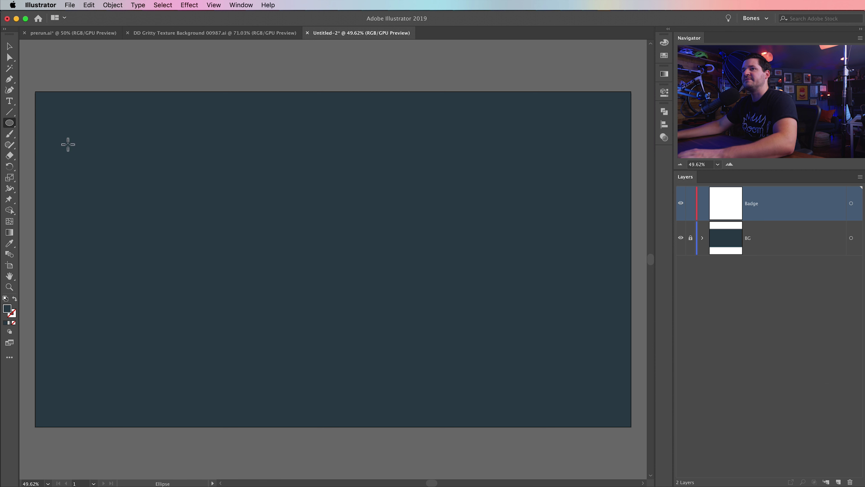
left_click(419, 222)
left_click_drag(456, 228, 321, 218)
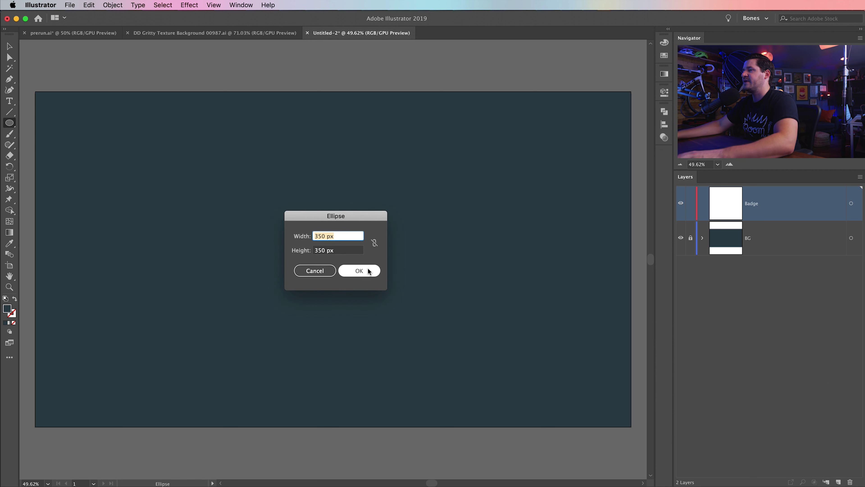
left_click(362, 270)
key("v")
left_click_drag(348, 253, 362, 238)
key("space")
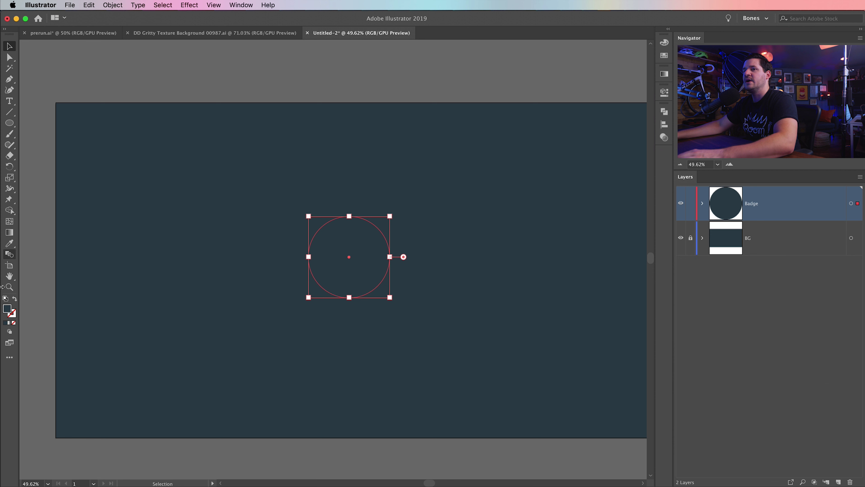
- Swap the circle's fill and stroke so it has no fill, and set the stroke colour to hex E3C89A
left_click(15, 299)
left_click(14, 315)
double_click(13, 315)
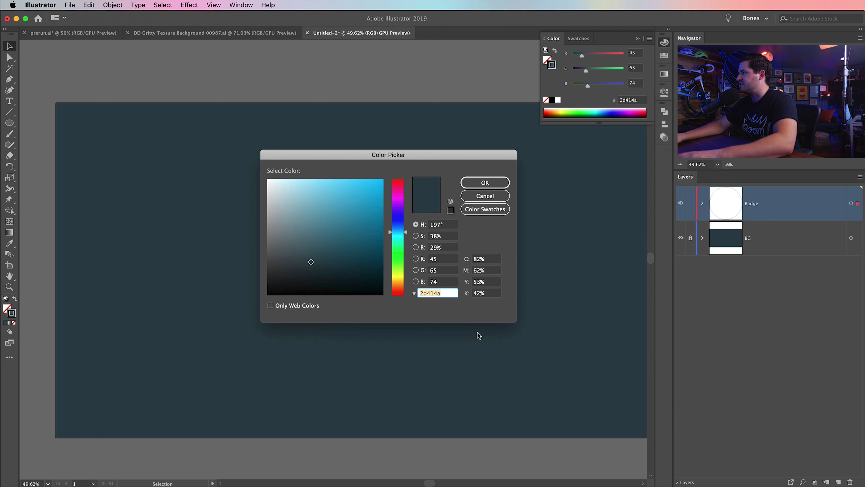
type("e3")
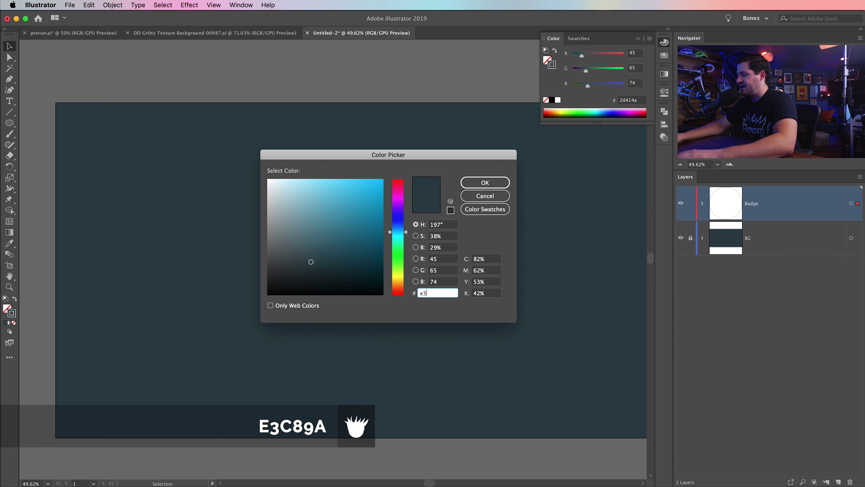
type("c89a")
key("Tab")
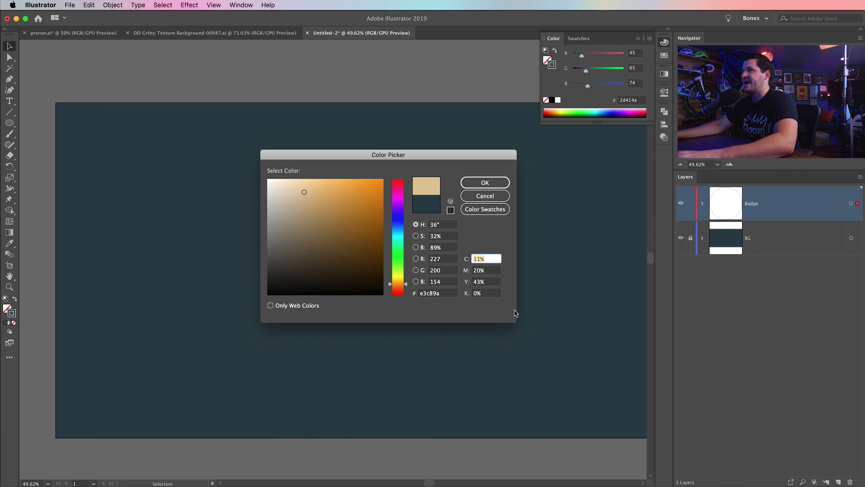
left_click(502, 187)
left_click(437, 224)
left_click(362, 219)
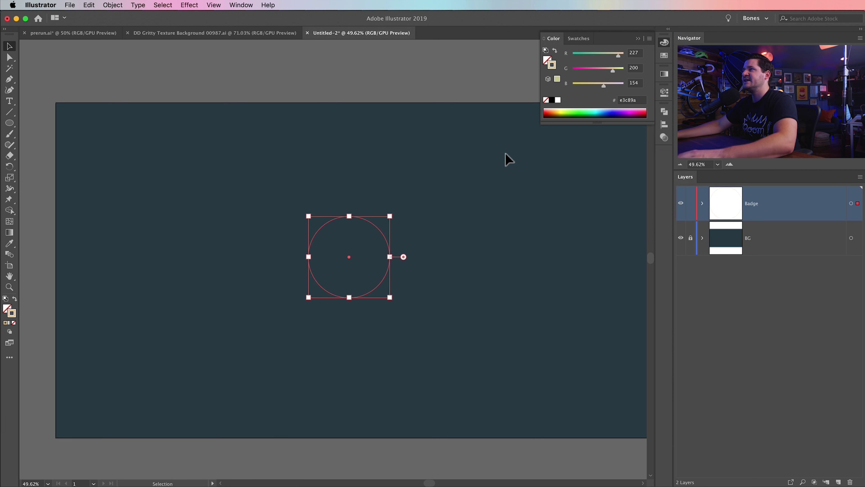
- Increase the circle's stroke weight to 10 pt and deselect it
left_click(663, 92)
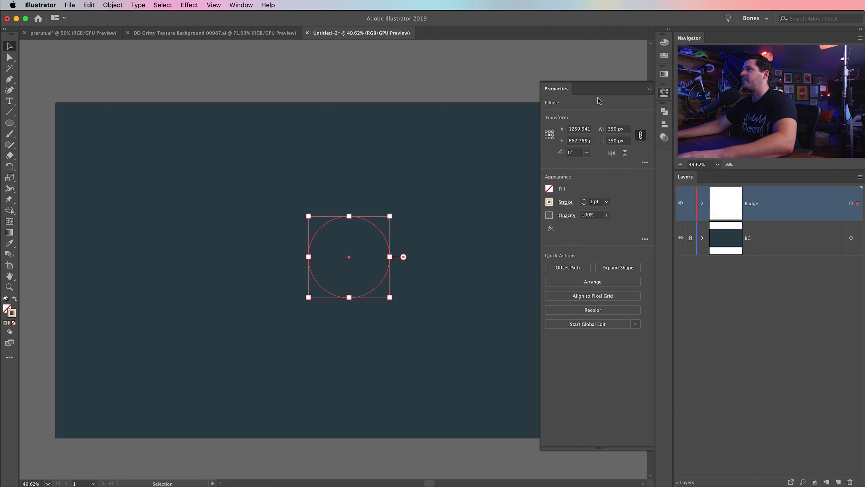
left_click(584, 201)
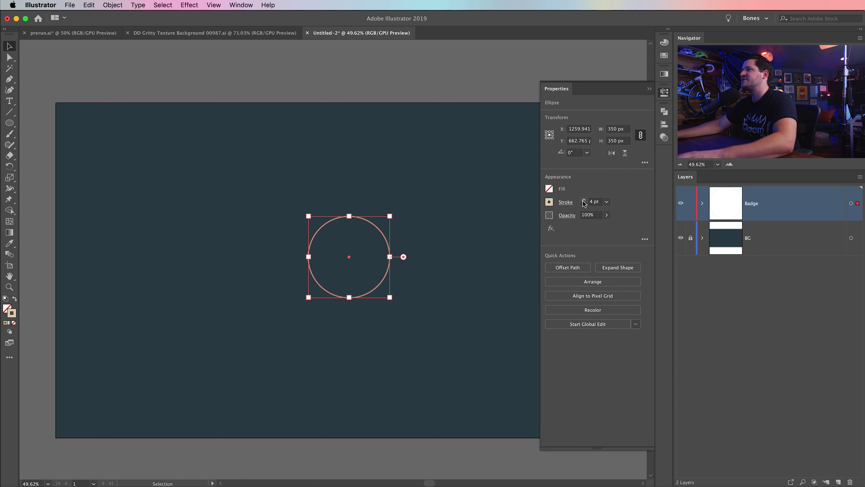
left_click(584, 201)
left_click(584, 201)
left_click(584, 201)
left_click(415, 277)
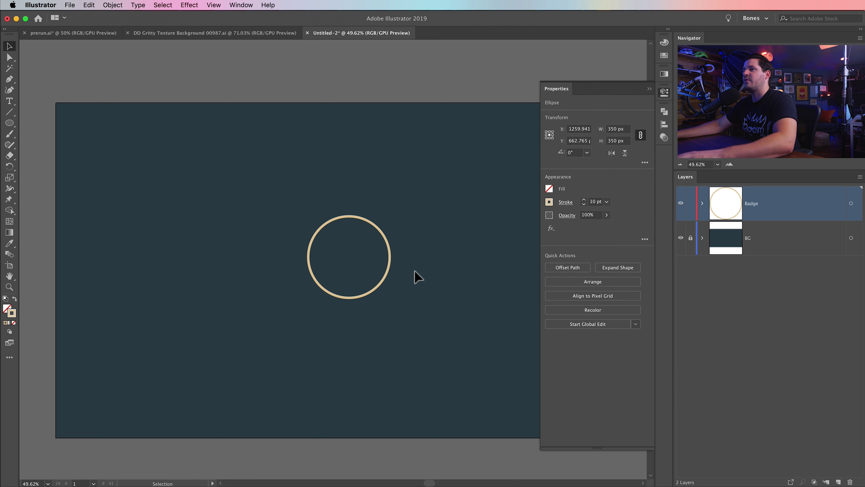
- Centre the tan circle horizontally and vertically on the artboard
left_click(386, 236)
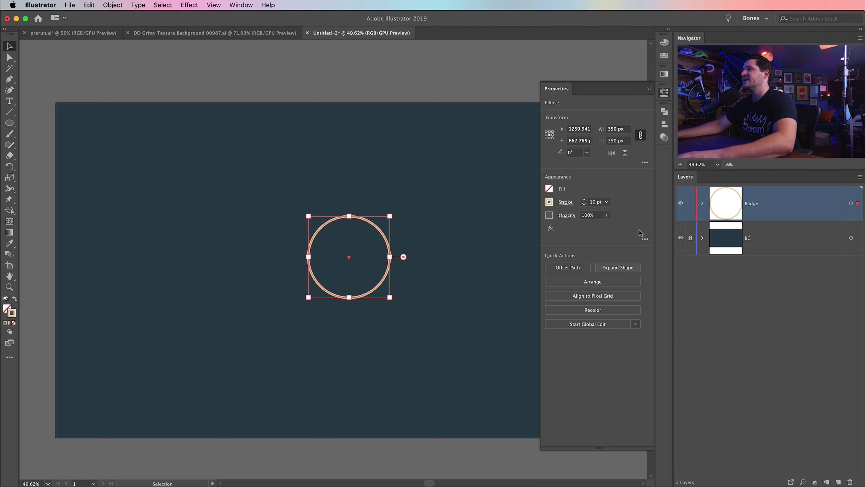
left_click(665, 94)
left_click(664, 125)
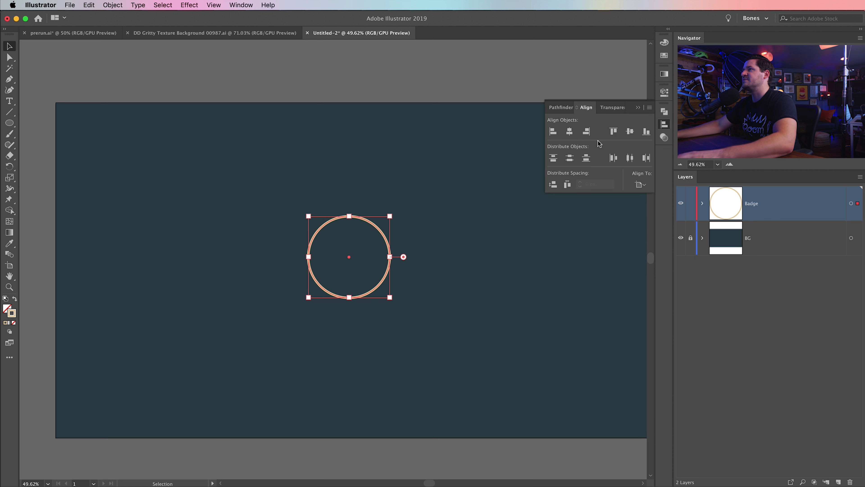
left_click(570, 132)
left_click(629, 131)
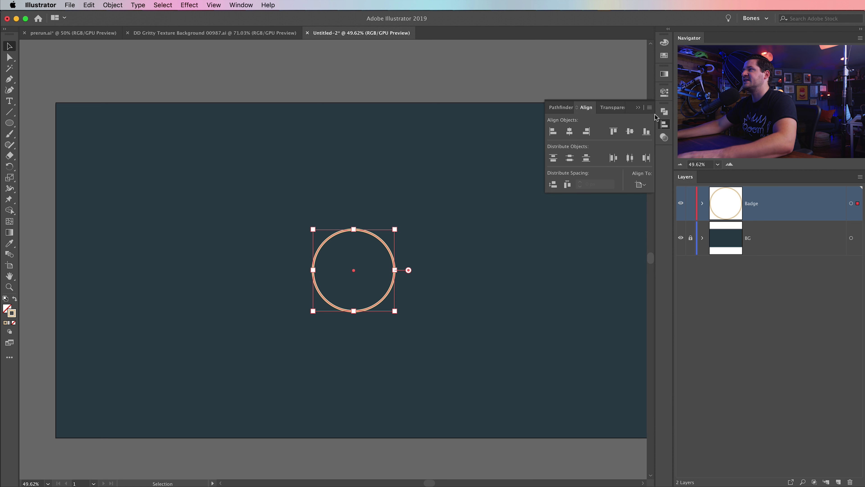
left_click(665, 124)
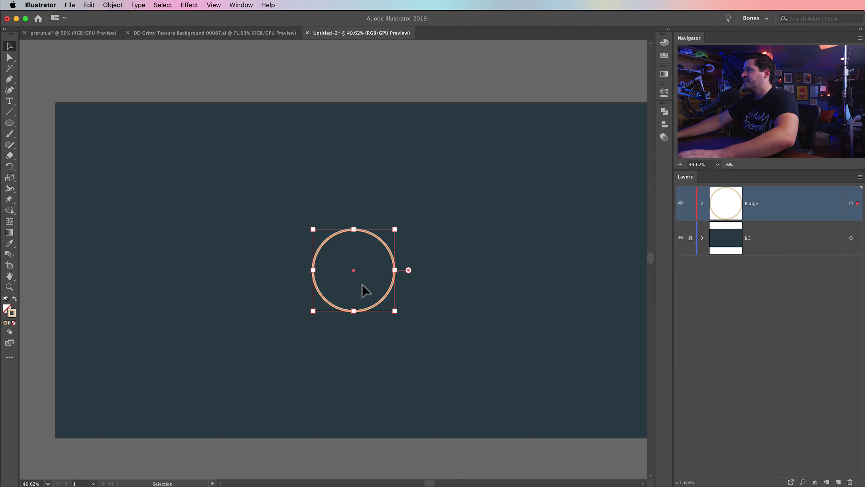
- Look at the finished badge design in prerun.ai for reference, and return to the Untitled-2 document
left_click(468, 292)
left_click_drag(468, 292, 415, 290)
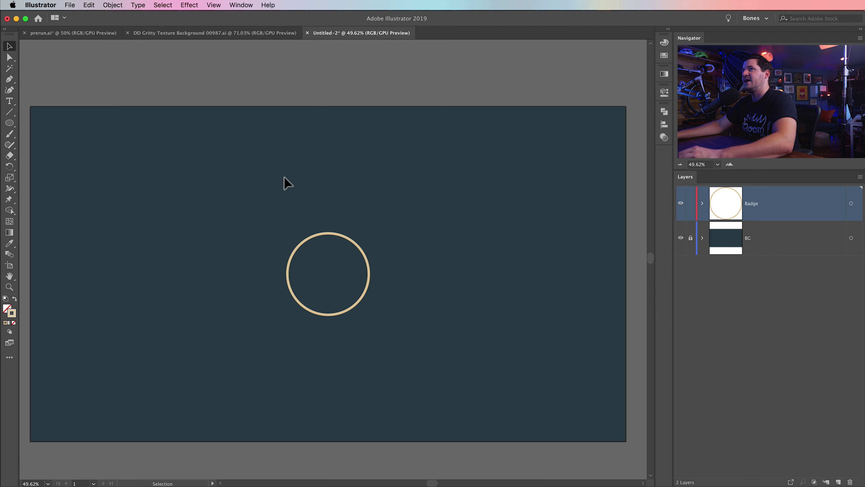
left_click(94, 35)
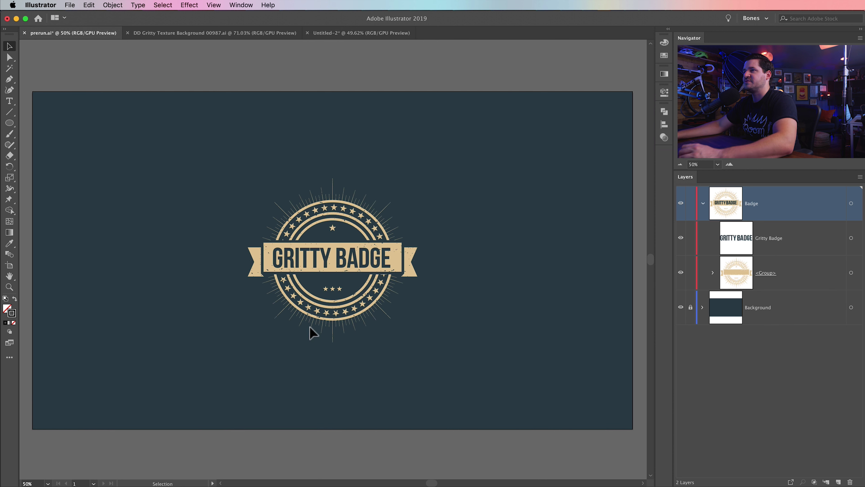
left_click(354, 32)
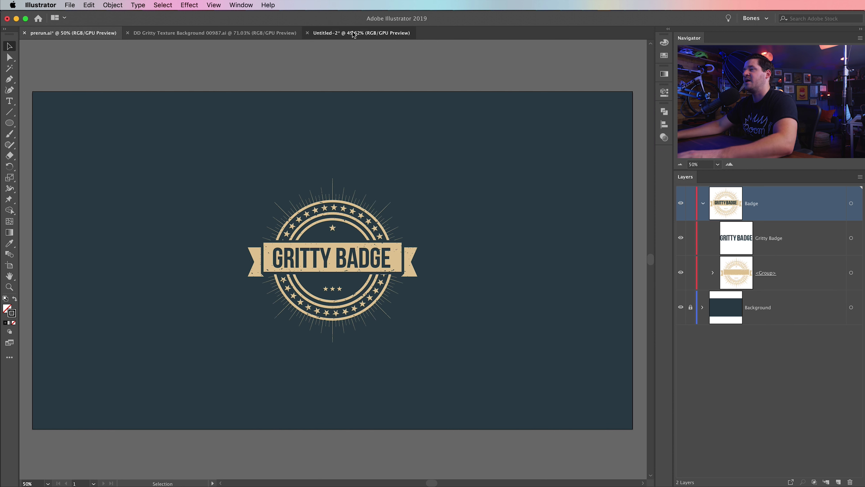
- Offset the circle's path outward by 25 px with miter joins and preview on, and deselect the new ring
left_click(322, 236)
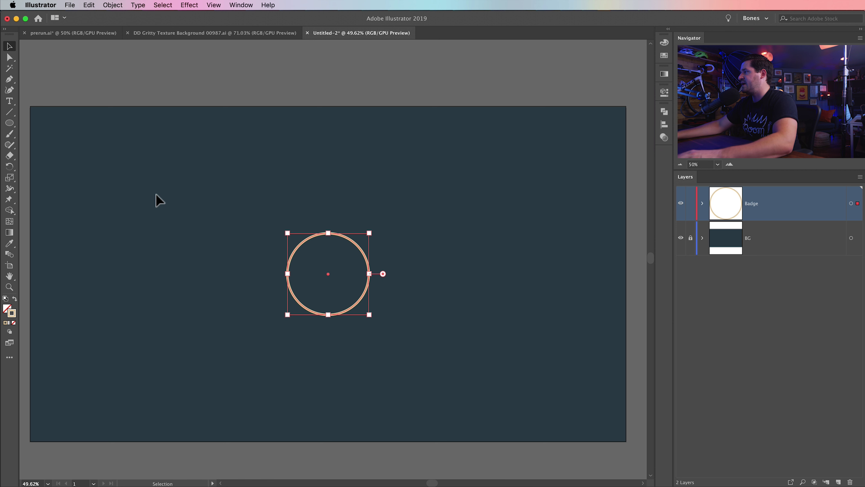
left_click(112, 5)
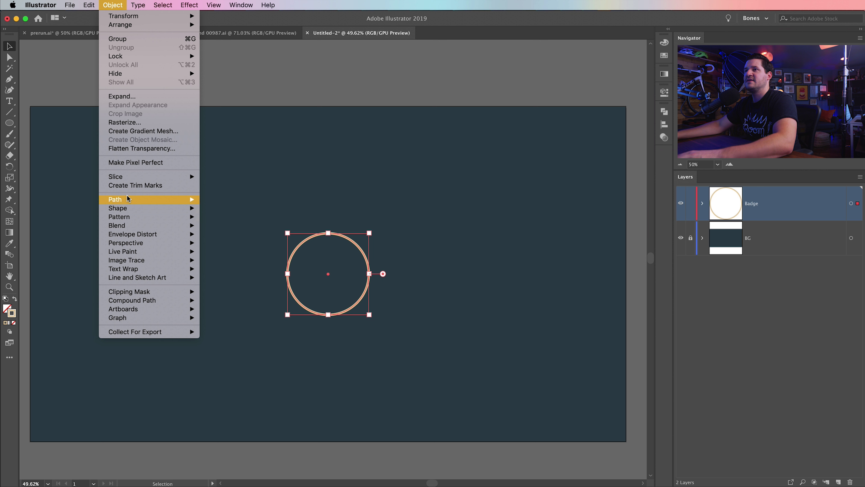
mouse_move(126, 199)
left_click(240, 230)
left_click_drag(705, 330, 467, 293)
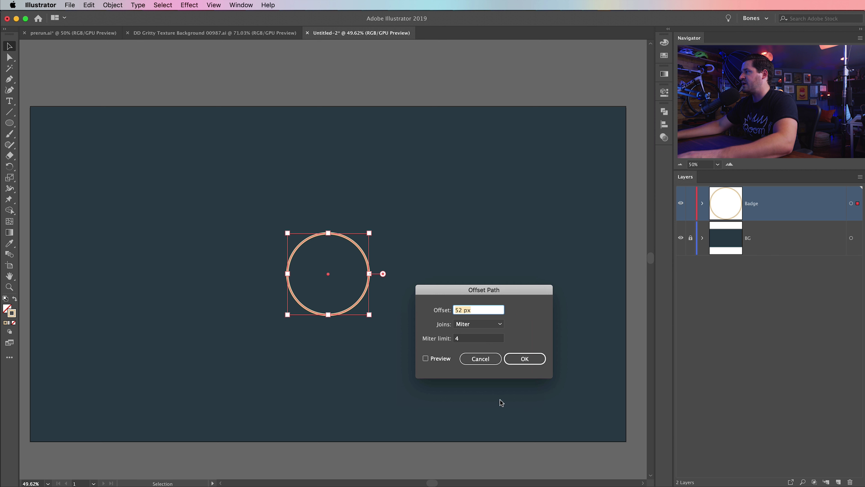
type("25")
key("Tab")
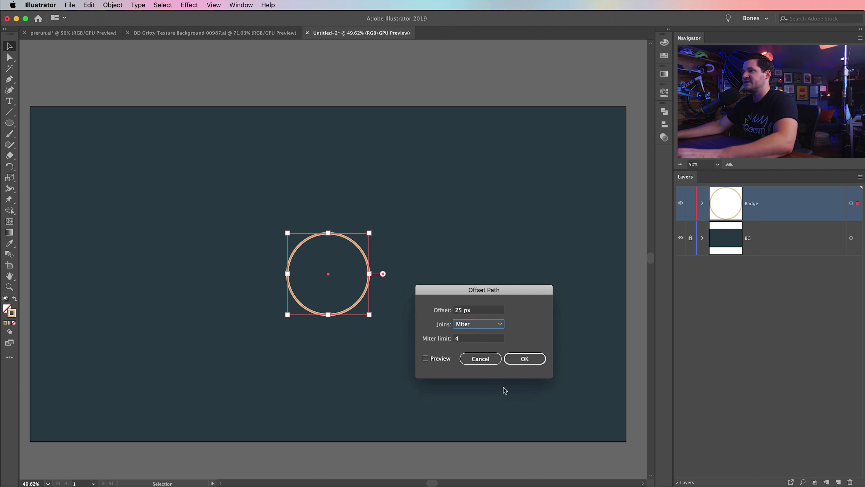
left_click(426, 359)
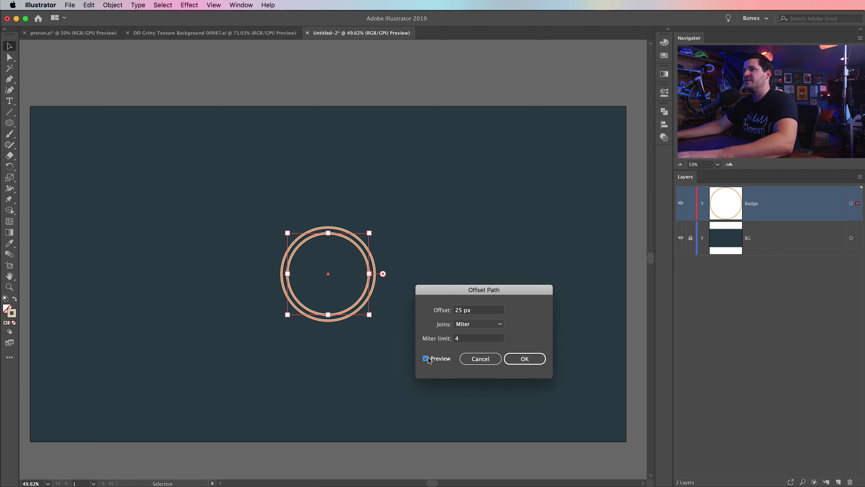
left_click(520, 358)
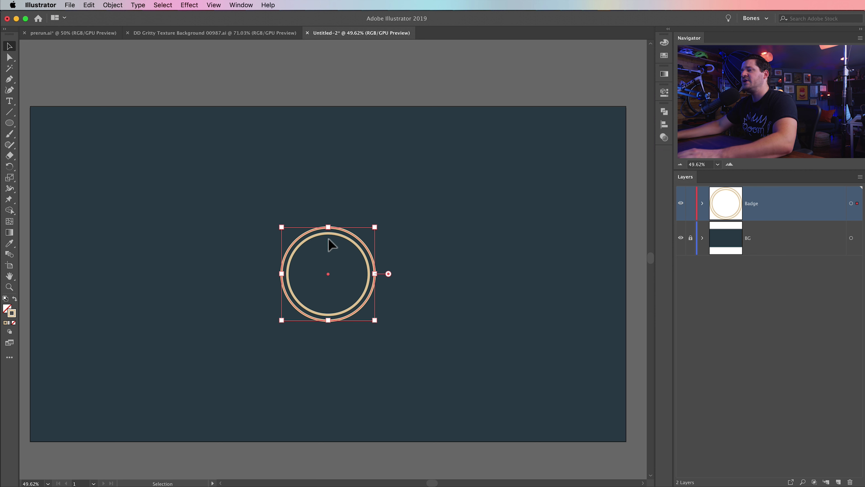
left_click(330, 212)
key("z")
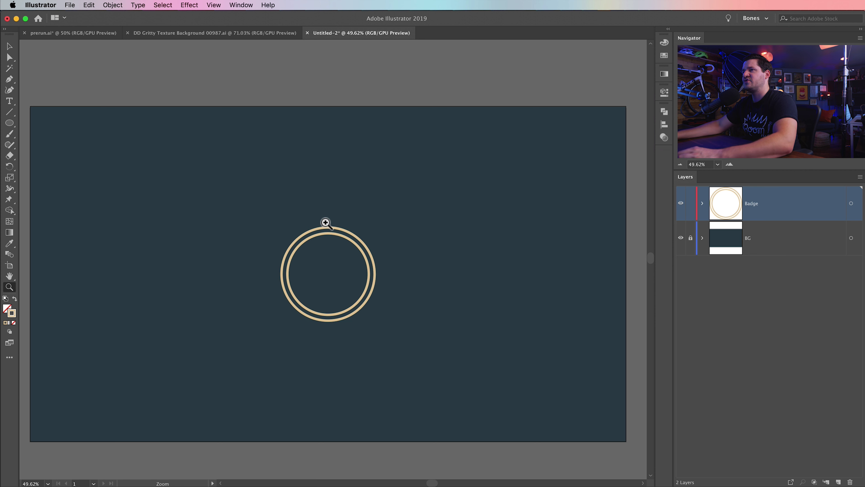
- Check the star ring of the finished badge in prerun.ai for reference, and return to the Untitled-2 document
double_click(325, 222)
left_click_drag(353, 309, 377, 156)
left_click(354, 233)
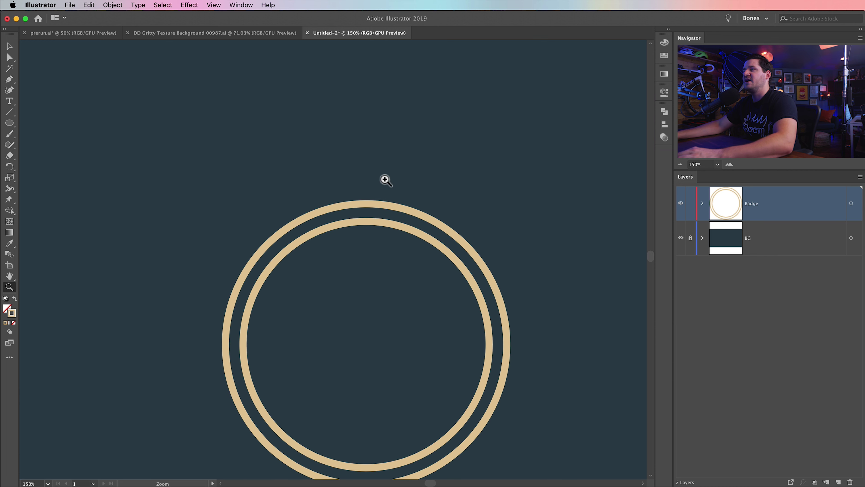
left_click(101, 33)
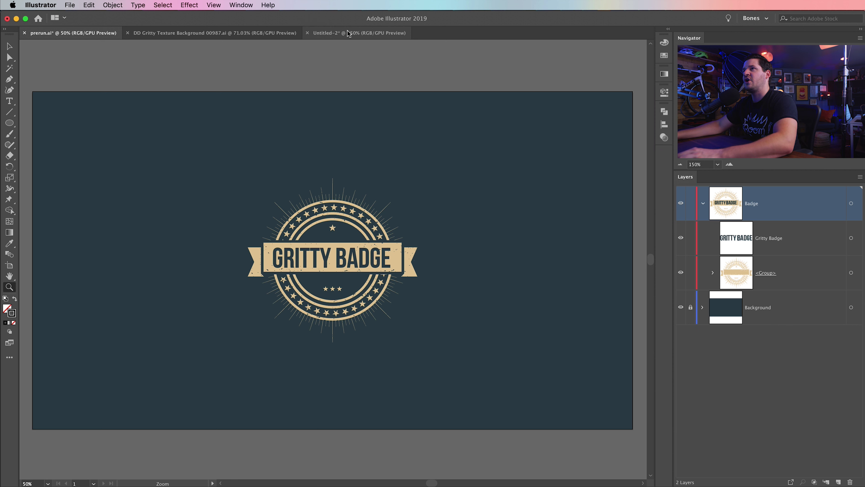
left_click(359, 33)
- Create a five-point star with radii of 15 px and 6 px above the rings, and swap its stroke colour to the fill
left_click_drag(10, 123, 76, 164)
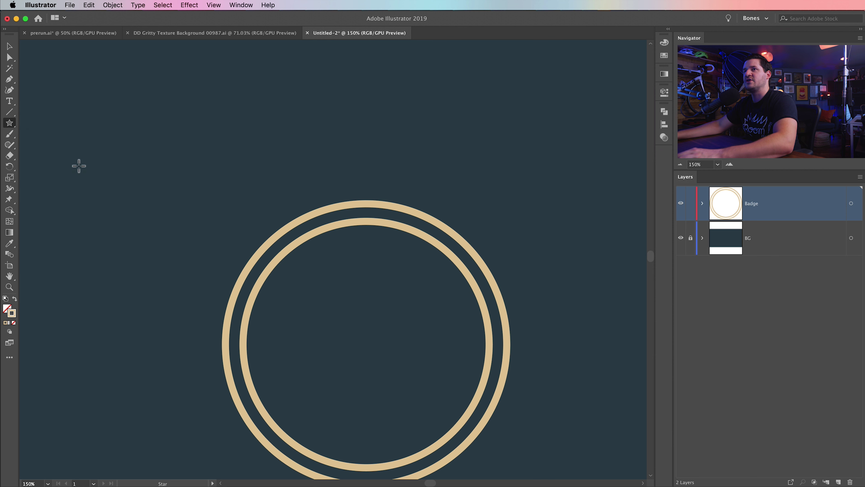
left_click(307, 174)
left_click_drag(555, 166, 186, 140)
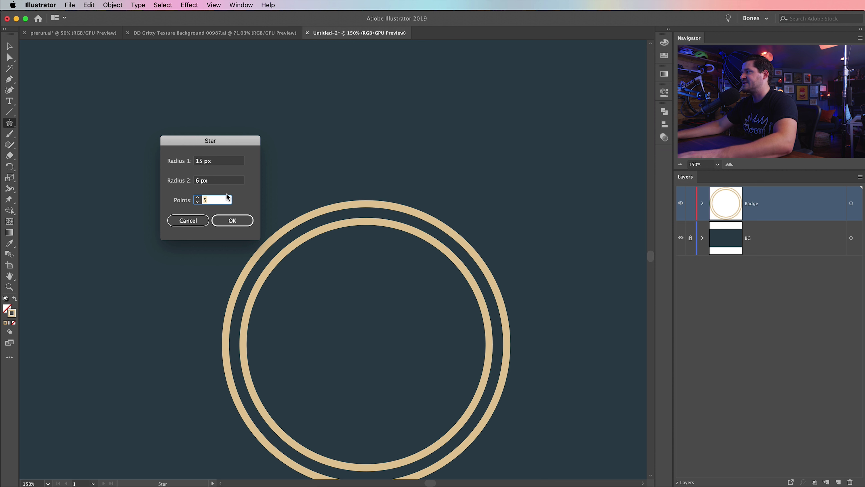
left_click(229, 220)
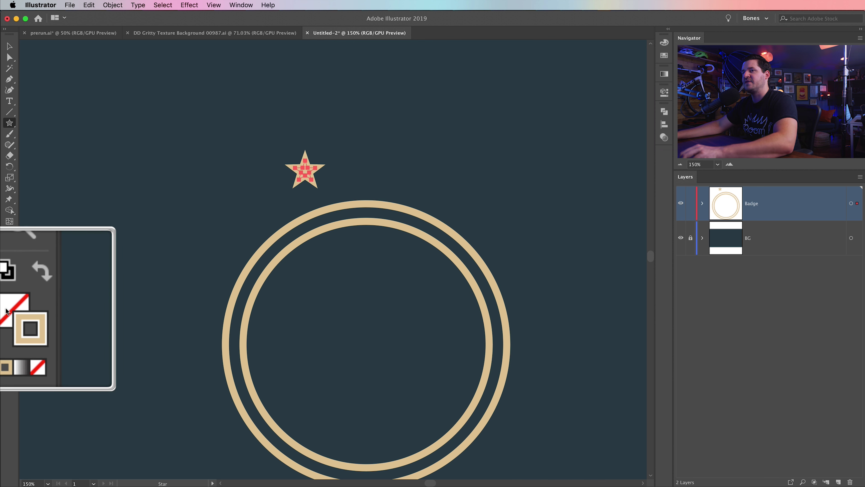
key("shift+x")
- Move the star just above the top of the outer ring, centred horizontally on it using Smart Guides, and deselect it
key("v")
left_click_drag(306, 168, 369, 180)
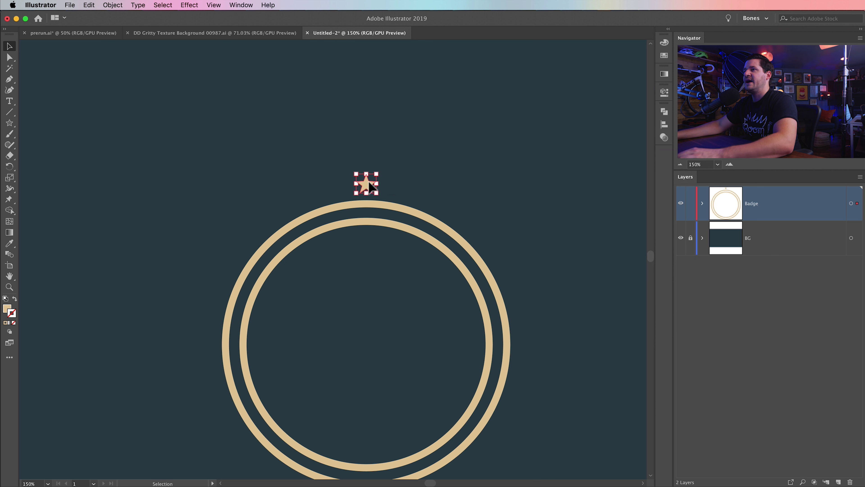
left_click(213, 5)
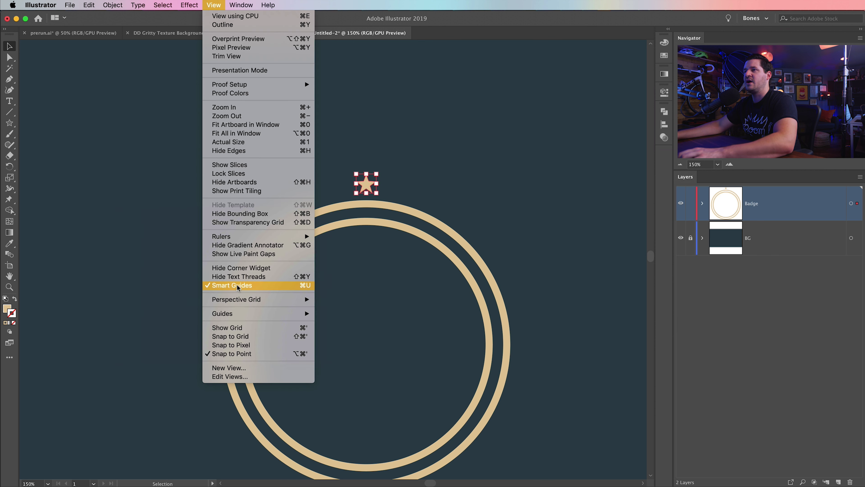
left_click(494, 148)
left_click_drag(367, 184, 412, 184)
left_click_drag(413, 184, 366, 186)
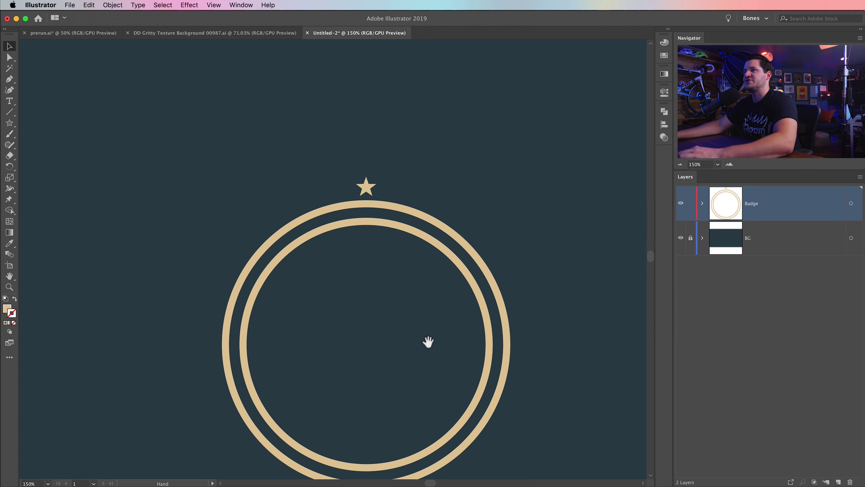
- Offset the outer ring's path outward by 52 px with miter joins and preview on, and deselect the new ring
left_click_drag(428, 344, 424, 302)
scroll(423, 301, "up", 3)
left_click(362, 179)
left_click(430, 162)
scroll(372, 283, "up", 4)
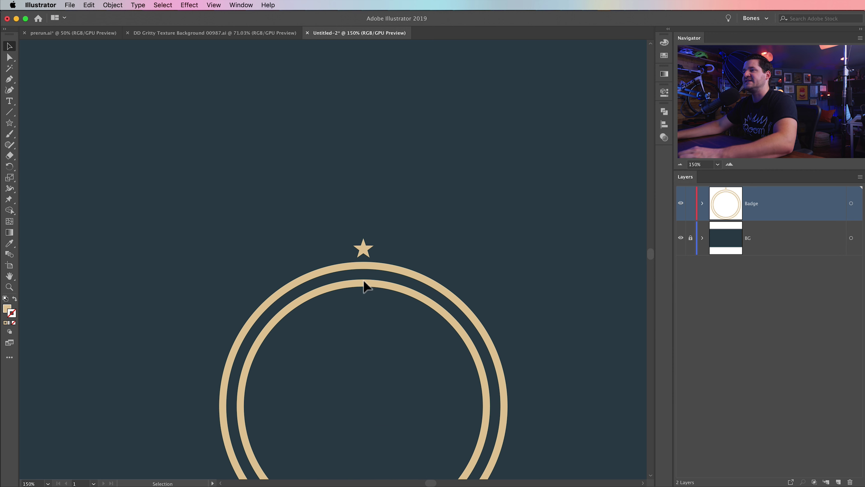
left_click(383, 266)
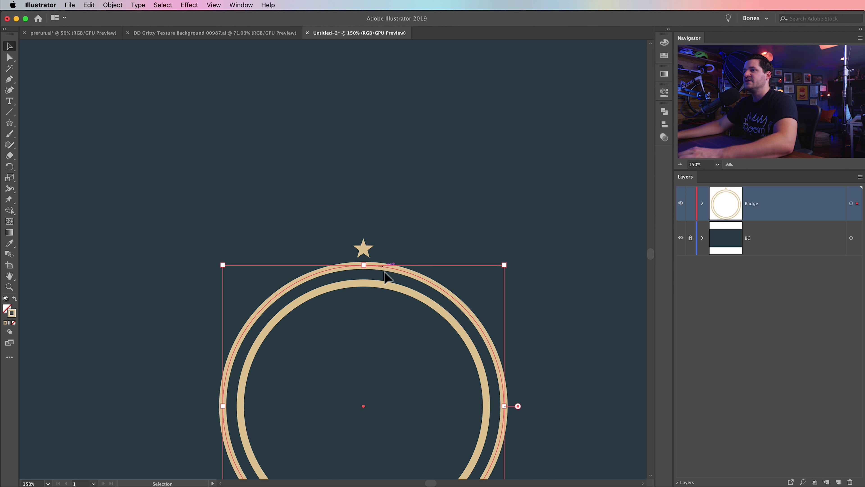
left_click_drag(400, 286, 396, 225)
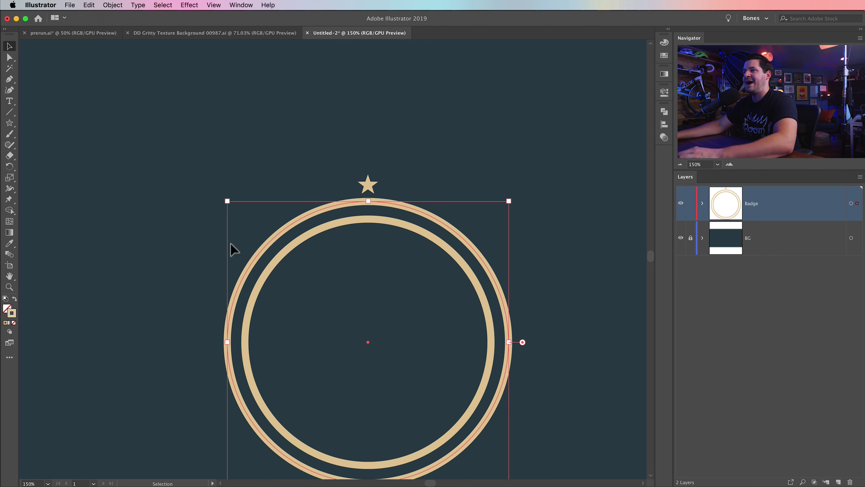
left_click(113, 4)
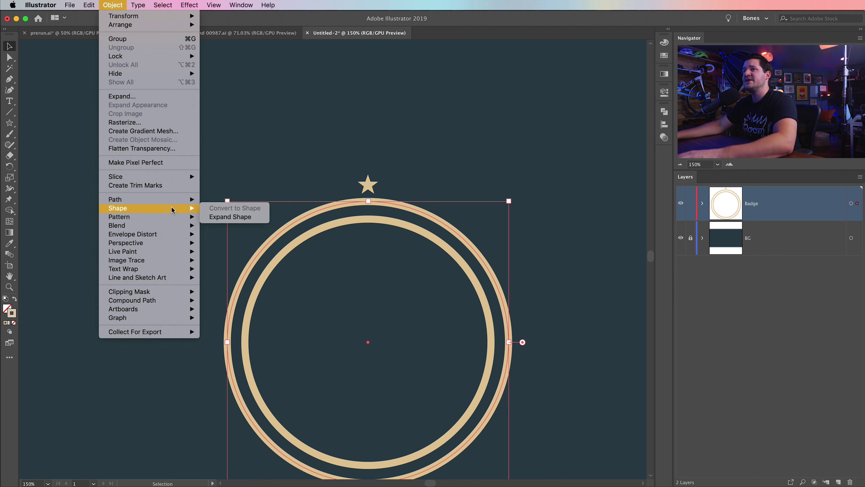
mouse_move(173, 204)
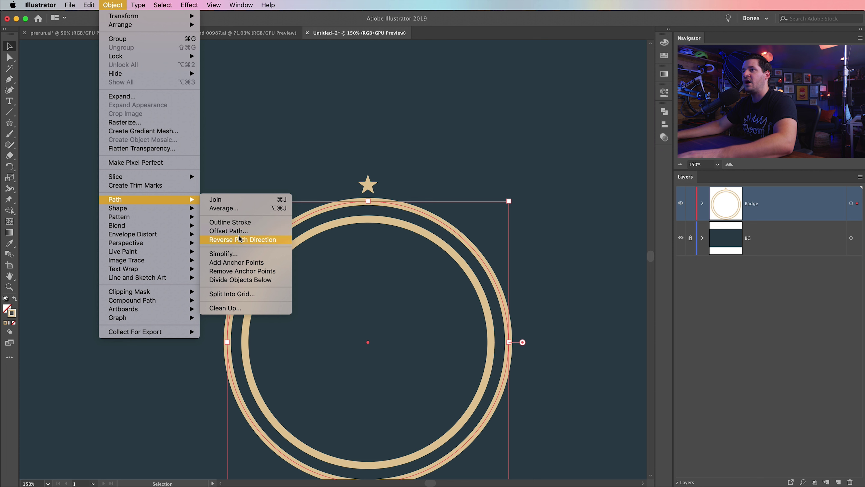
left_click(228, 231)
left_click_drag(504, 295, 525, 248)
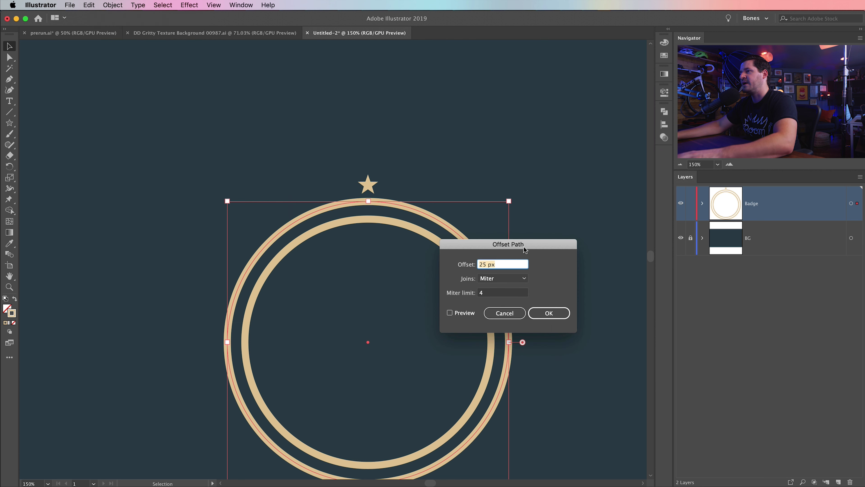
left_click(450, 313)
left_click(503, 264)
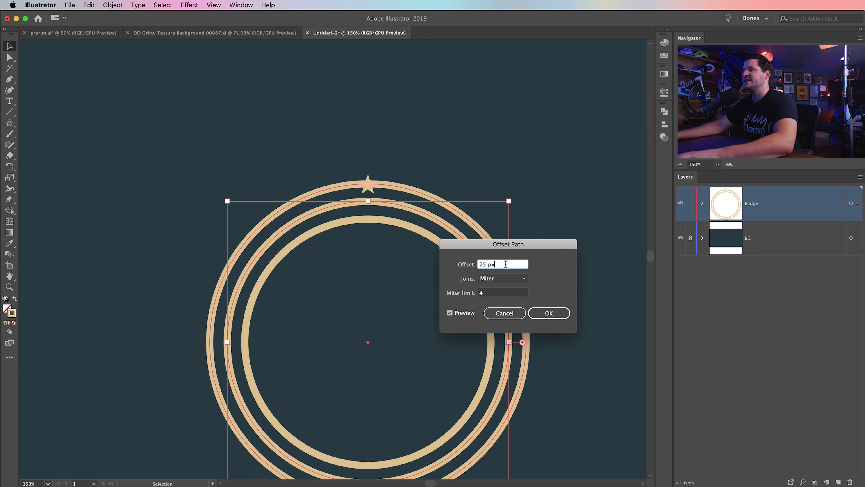
key("Up")
key("Up")
key("Up")
key("Up")
key("Up")
key("Up")
key("Up")
key("Up")
key("Up")
key("Up")
key("Up")
key("Up")
key("Up")
key("Up")
key("Up")
key("Up")
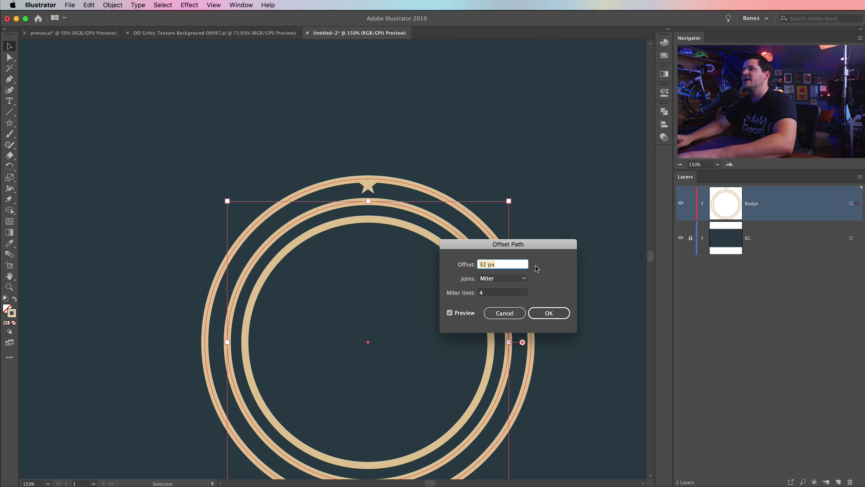
key("Up")
key("Up")
key("Up")
key("Up")
key("Up")
key("Up")
key("Up")
key("Up")
key("Up")
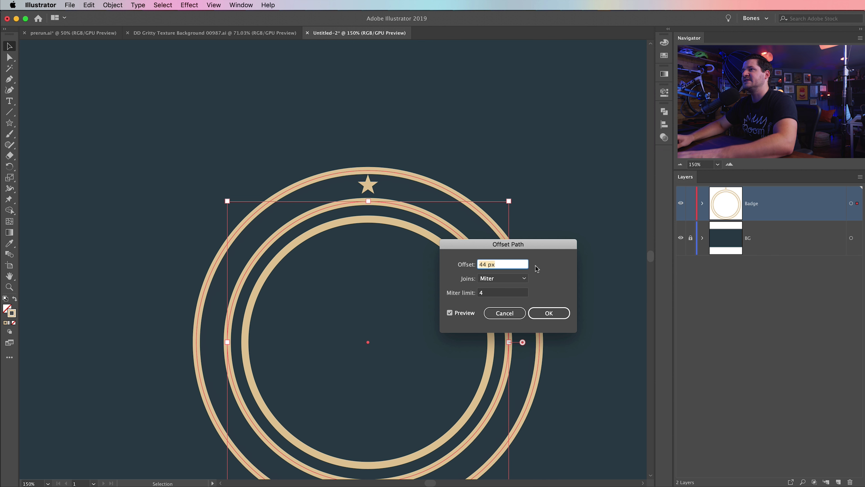
key("Up")
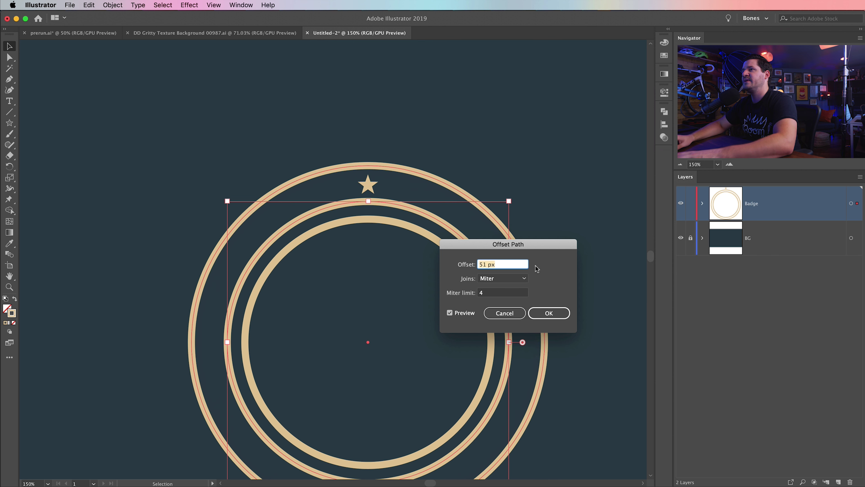
key("Up")
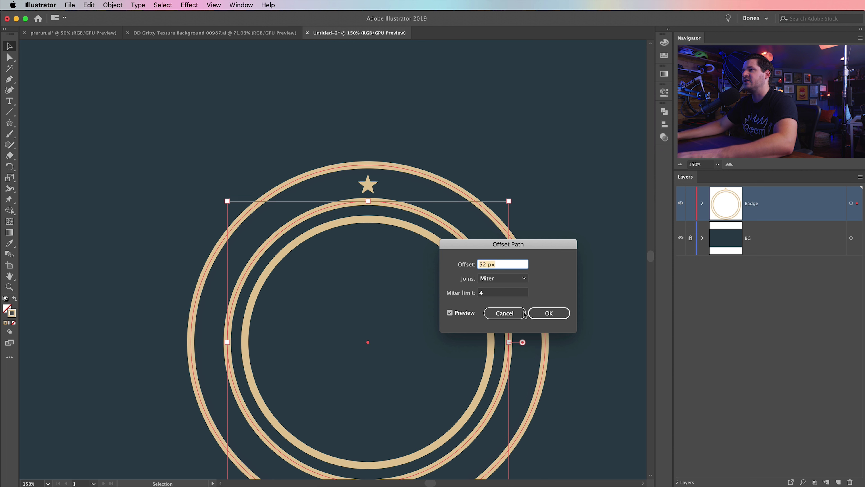
left_click(549, 313)
left_click_drag(391, 249, 382, 180)
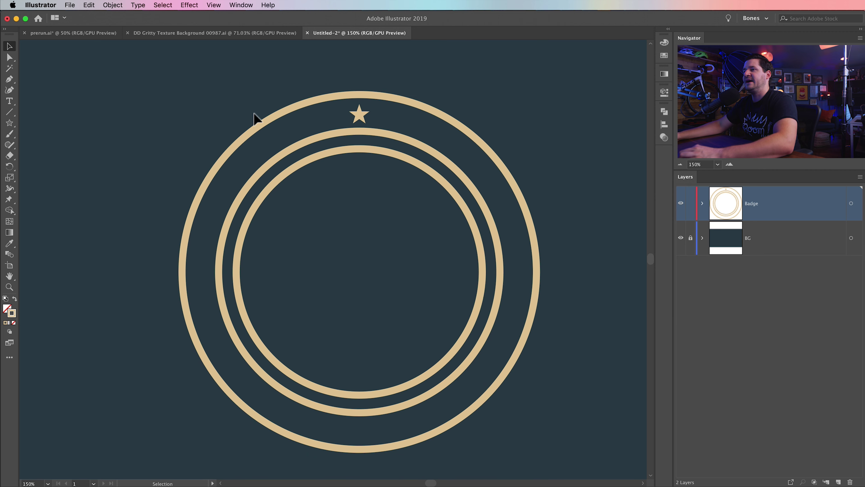
- Show the brushes and start a new pattern brush from the tan star between the rings
left_click_drag(320, 229, 339, 363)
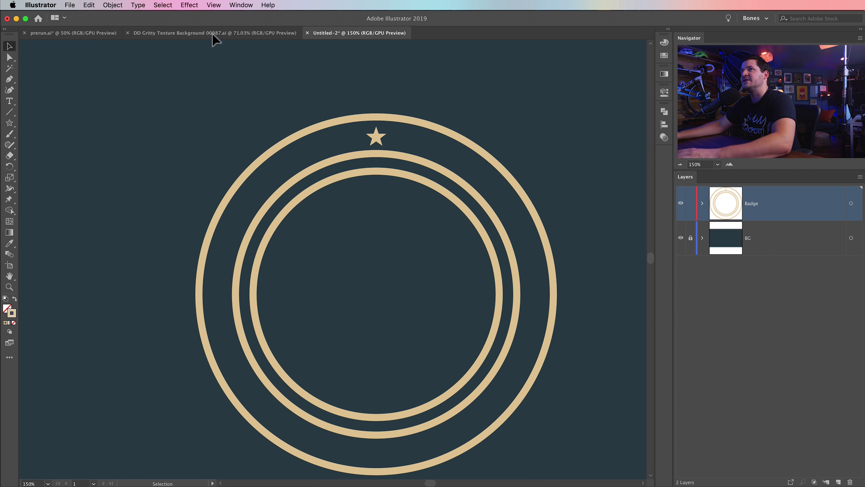
left_click(241, 5)
left_click(244, 157)
left_click(377, 139)
mouse_move(377, 142)
left_mouse_down()
mouse_move(128, 261)
mouse_move(152, 232)
left_mouse_up()
mouse_move(604, 222)
left_mouse_down()
mouse_move(316, 215)
mouse_move(355, 224)
mouse_move(353, 202)
left_mouse_up()
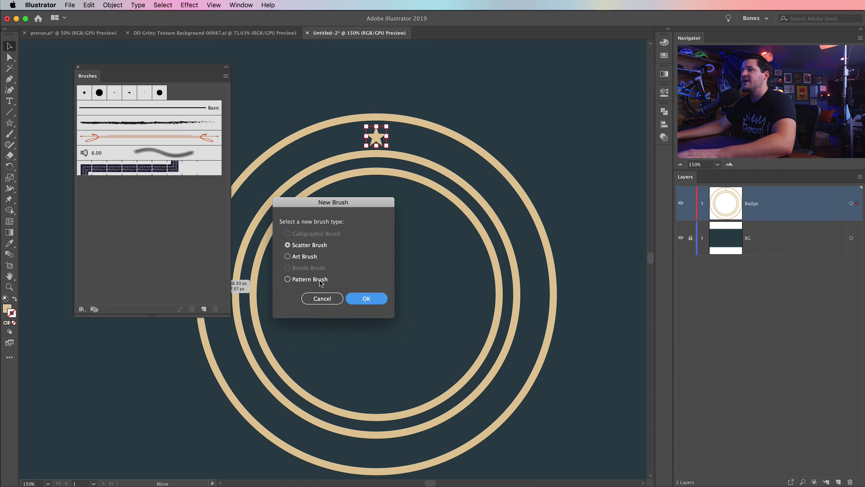
left_click(287, 279)
left_click(377, 298)
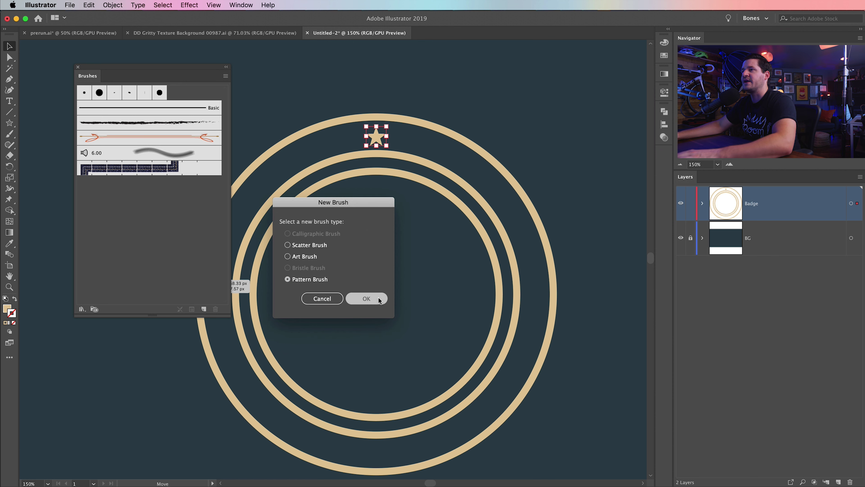
- Set the star pattern brush's spacing to 40% and its fit to Stretch to fit, and save the brush
mouse_move(278, 172)
left_mouse_down()
mouse_move(448, 150)
mouse_move(459, 118)
left_mouse_up()
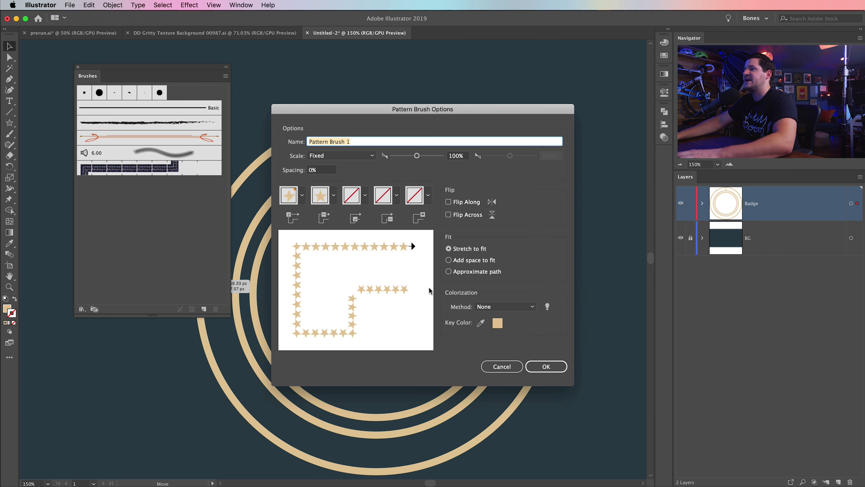
key("Tab")
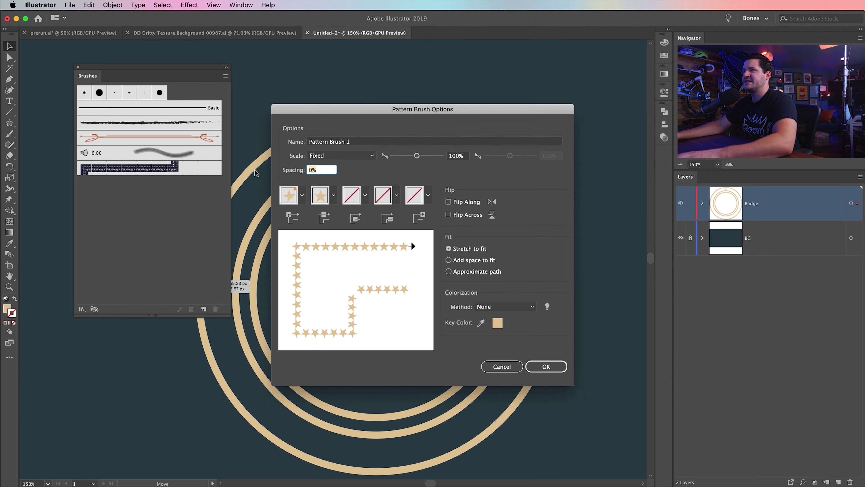
type("40")
key("Tab")
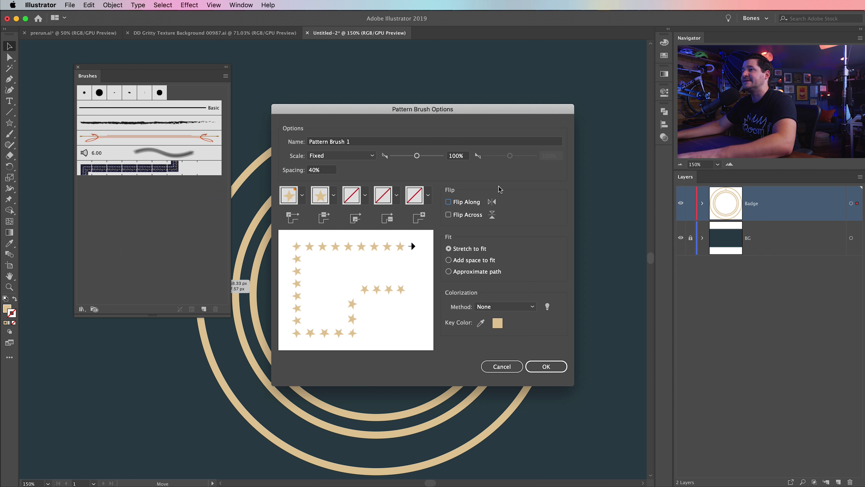
left_click(455, 259)
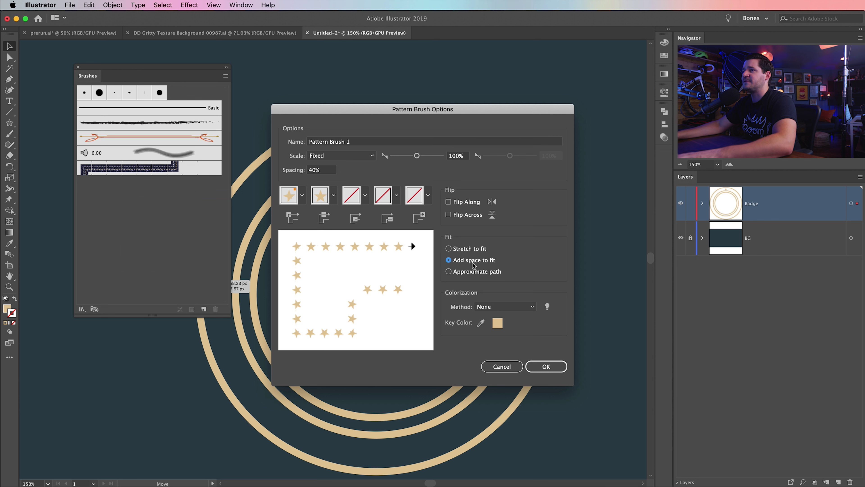
left_click(456, 252)
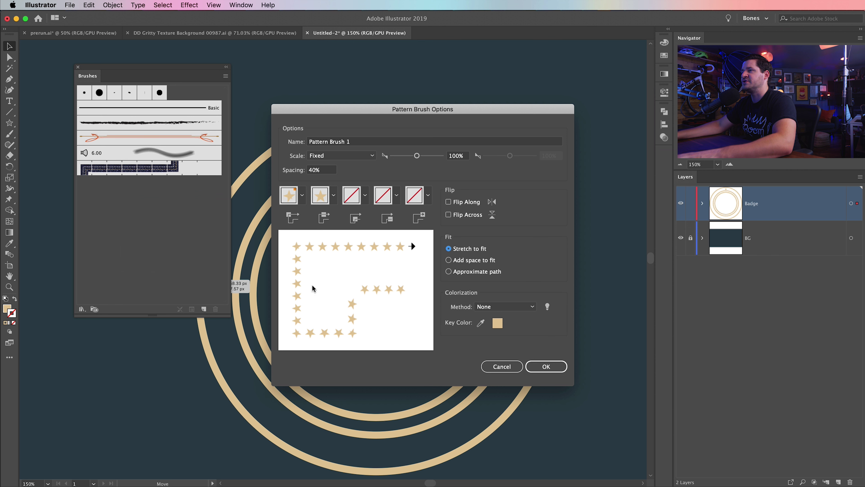
left_click(556, 366)
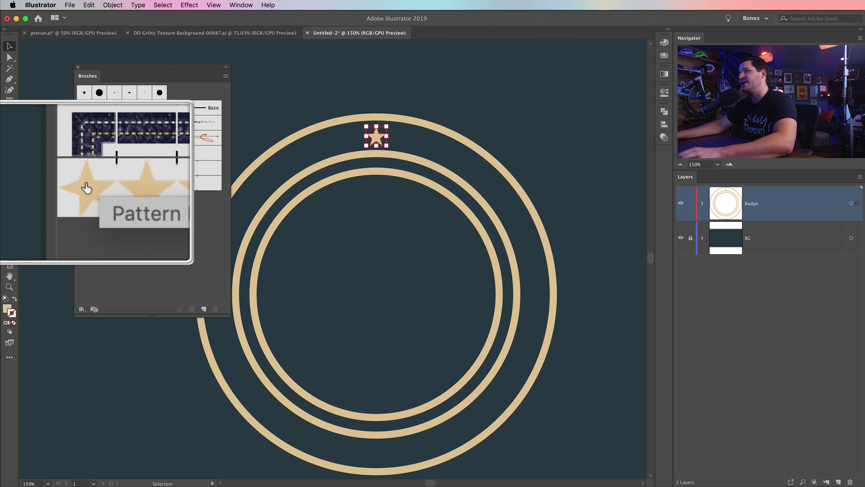
- Move the star out of the rings into the empty area above and left of the badge, and deselect it
left_click_drag(365, 246, 389, 377)
left_click_drag(401, 265, 292, 172)
key("a")
key("super+minus")
key("super+minus")
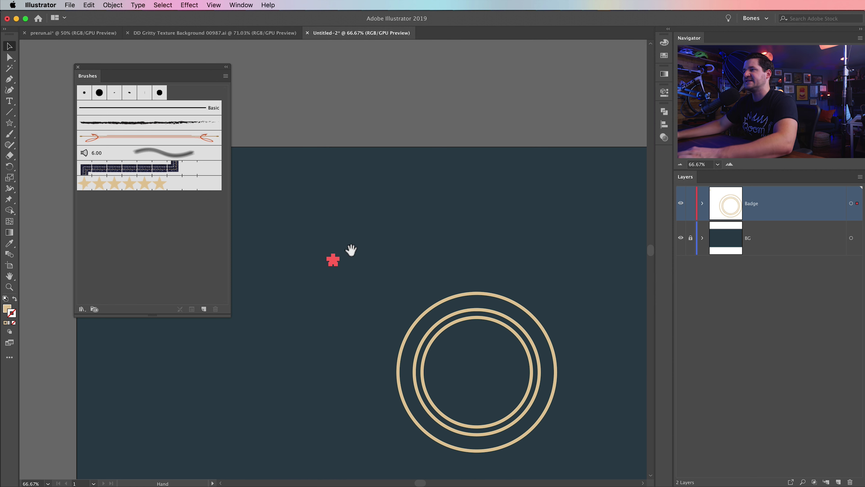
left_click_drag(417, 285, 385, 235)
left_click(380, 201)
- Select the outer ring and start an Offset Path on it with preview on, keeping the dialog clear of the badge
key("z")
left_click(450, 255)
left_click_drag(367, 271, 509, 215)
key("v")
left_click_drag(433, 205, 457, 207)
left_click_drag(452, 154, 504, 196)
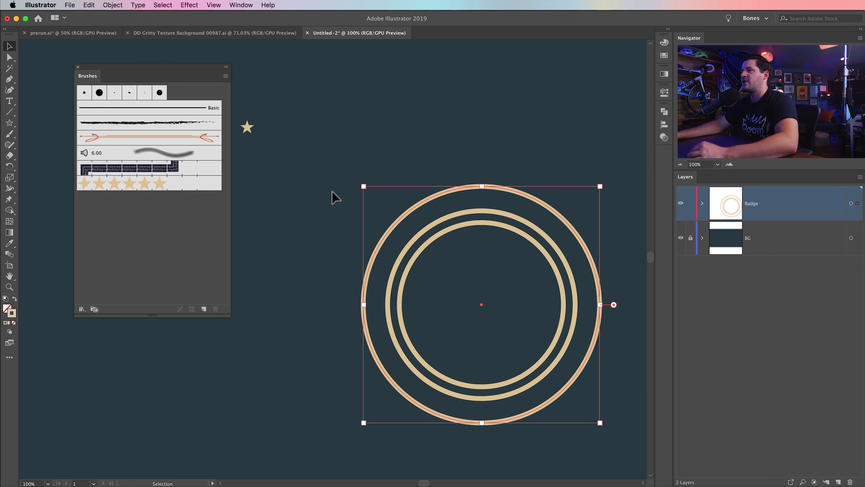
left_click(112, 4)
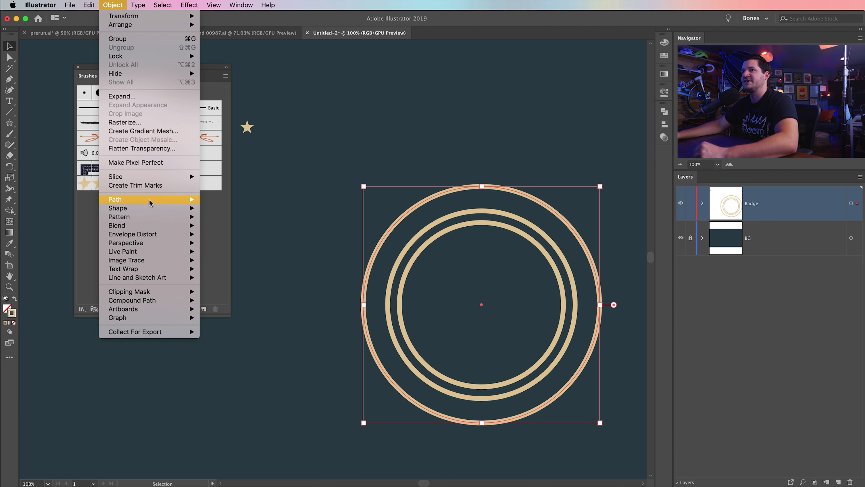
mouse_move(150, 202)
left_click(232, 235)
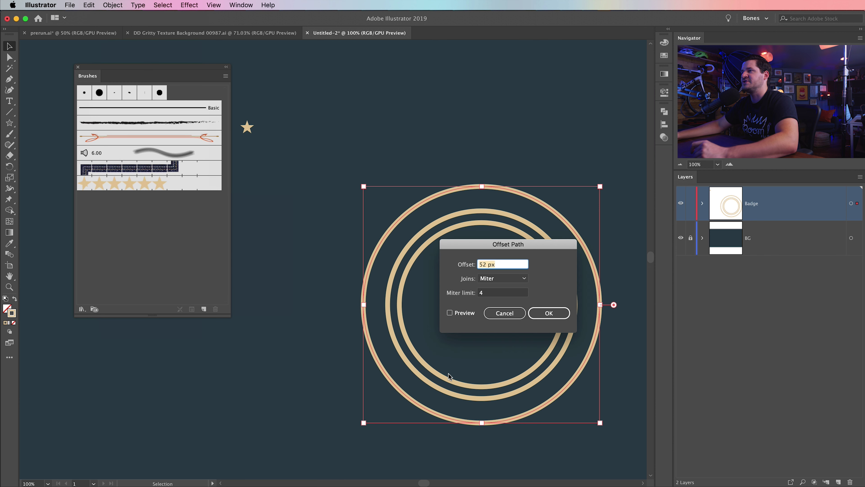
left_click(450, 313)
left_click_drag(485, 245, 99, 348)
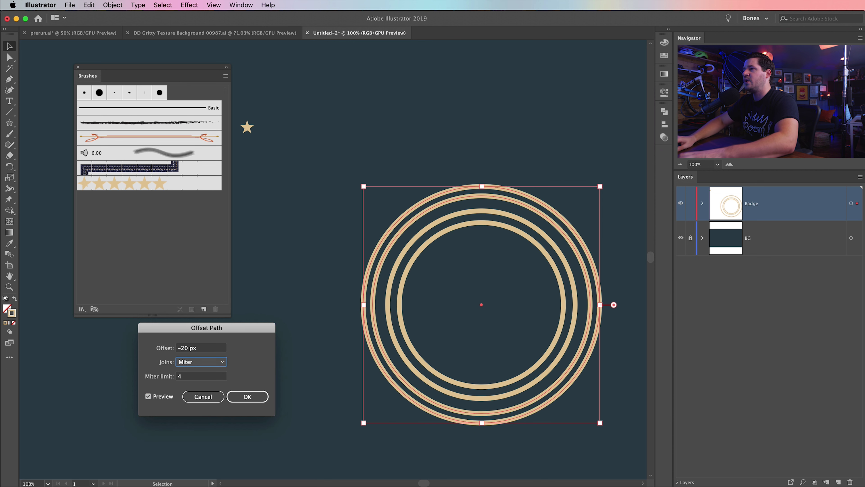
- Offset the outer ring's path inward by -28 px with miter joins
key("Down")
key("Down")
key("Down")
key("Down")
key("Down")
key("Down")
key("Down")
key("Down")
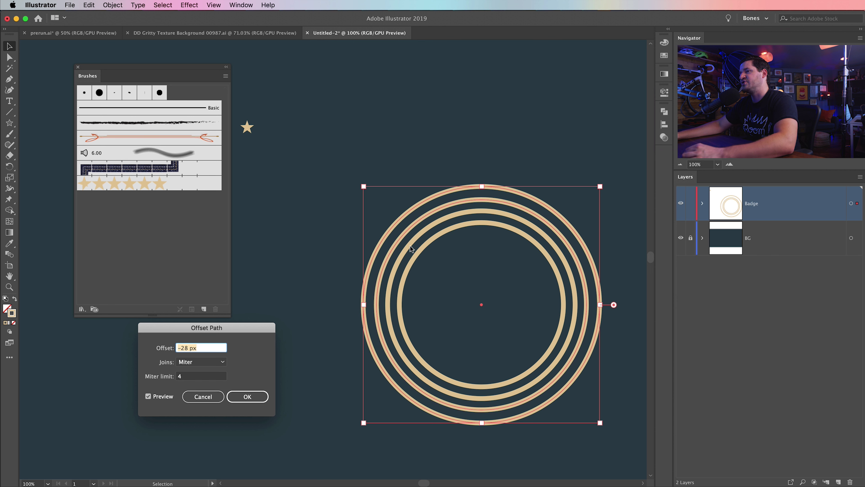
left_click(261, 397)
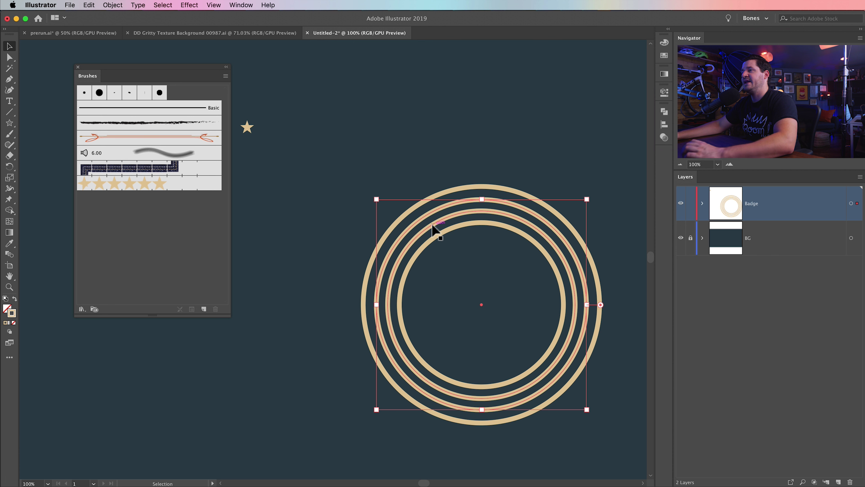
- Apply the star pattern brush to the new ring, enlarge that ring slightly from its center, and deselect it
left_click(131, 188)
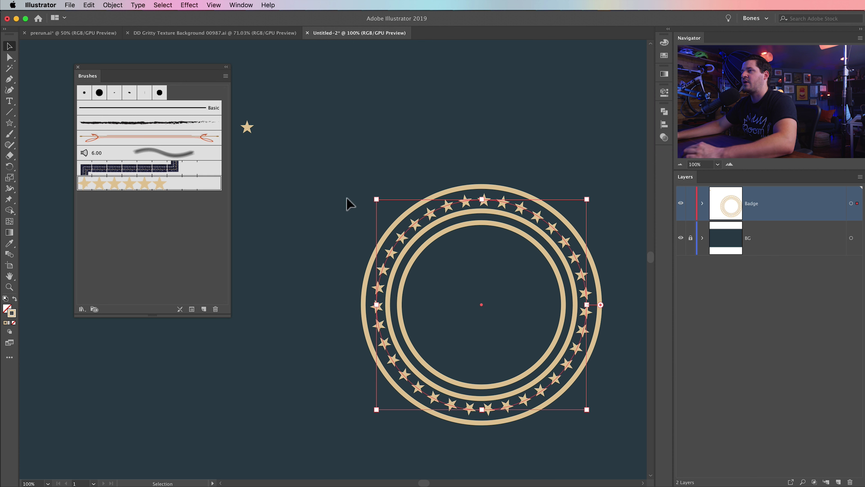
left_click(392, 157)
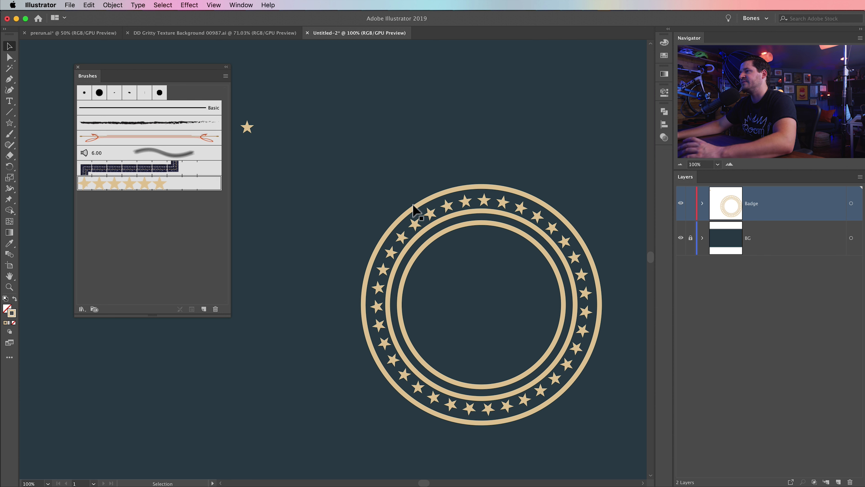
left_click(460, 197)
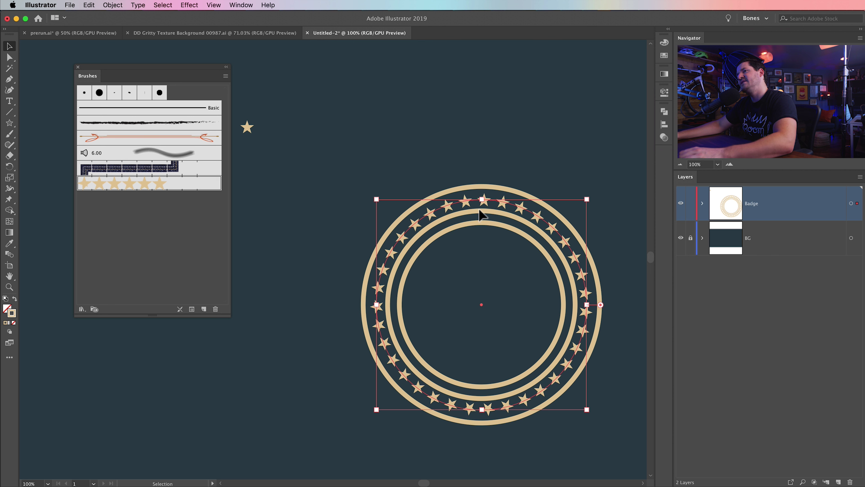
left_click_drag(590, 202, 591, 198)
left_click(589, 136)
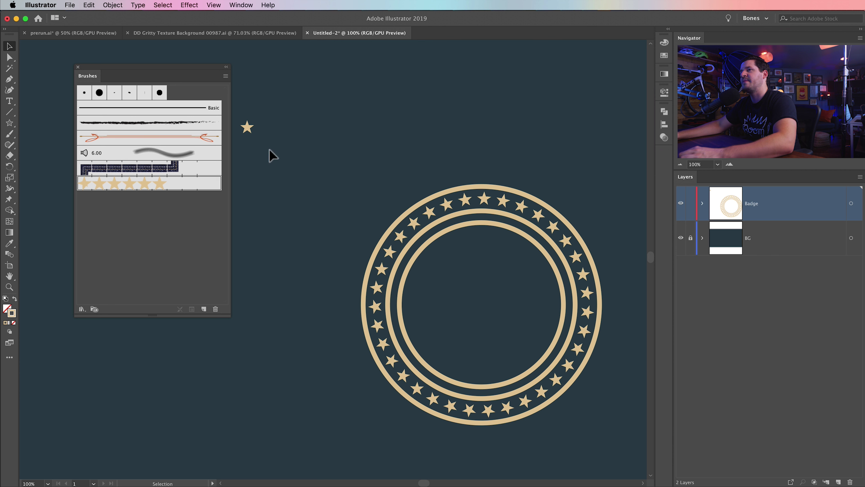
- Move the loose star farther up away from the badge and close the Brushes panel
left_click_drag(251, 129, 245, 79)
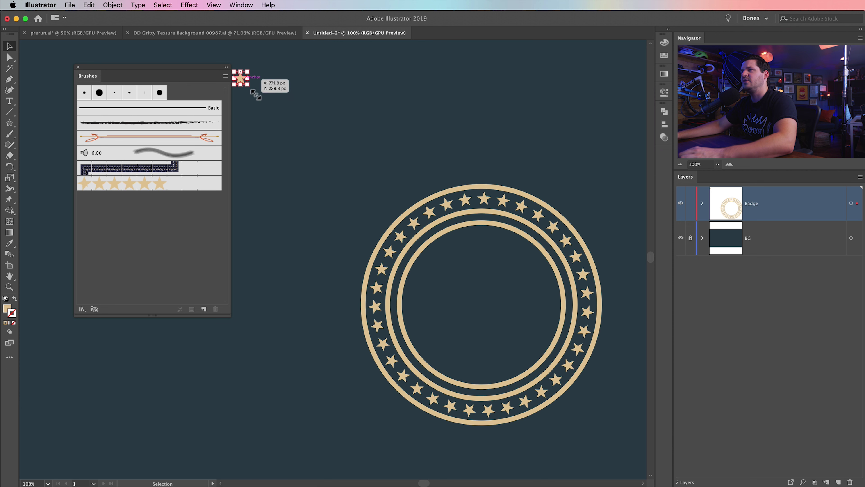
left_click(78, 67)
scroll(475, 363, "right", 5)
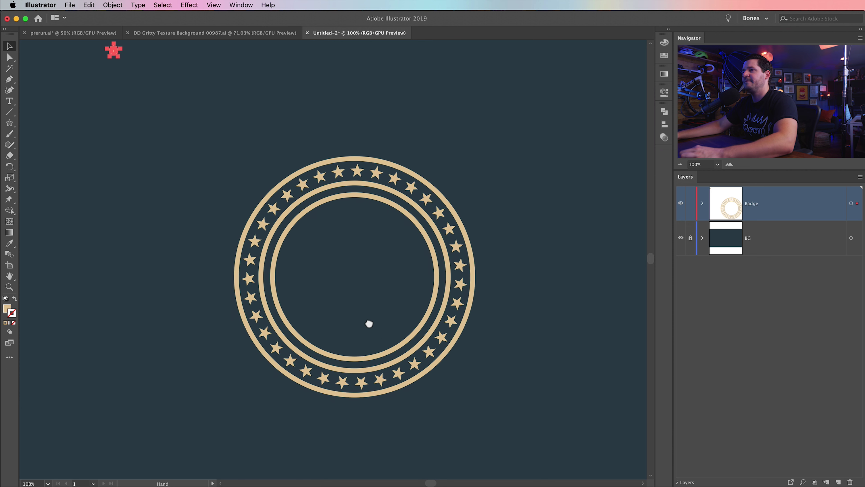
scroll(413, 295, "left", 5)
scroll(456, 301, "down", 5)
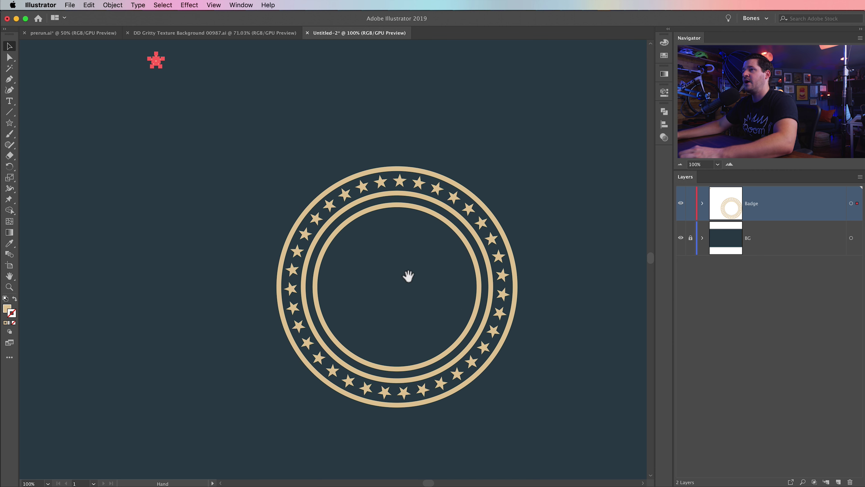
left_click_drag(412, 201, 409, 237)
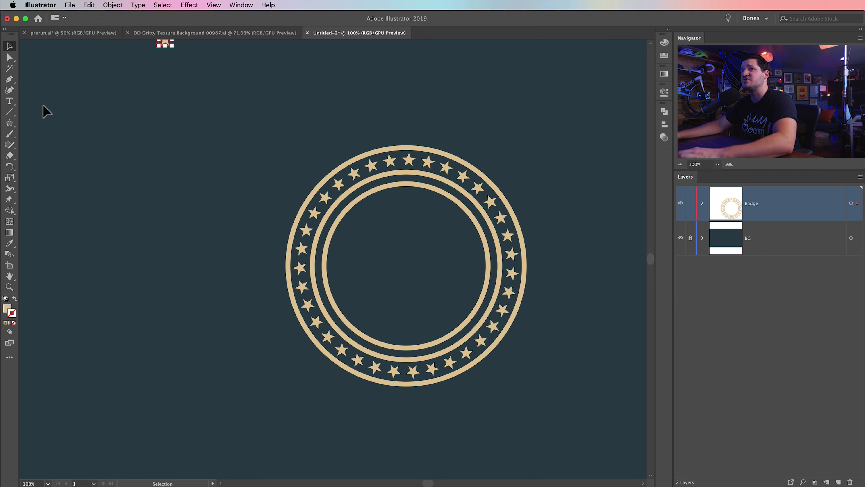
- Create a 700 px line segment at a 90° angle beside the badge, without Fill Line
left_click_drag(9, 111, 52, 116)
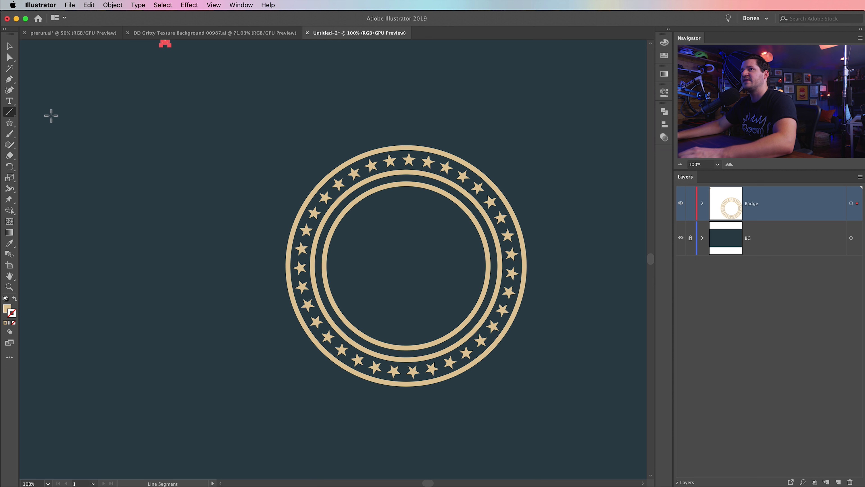
left_click(252, 177)
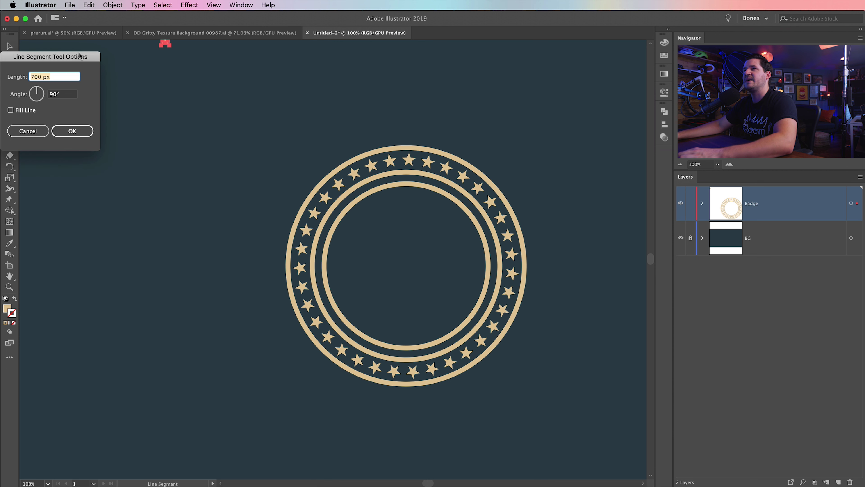
left_click_drag(80, 57, 419, 102)
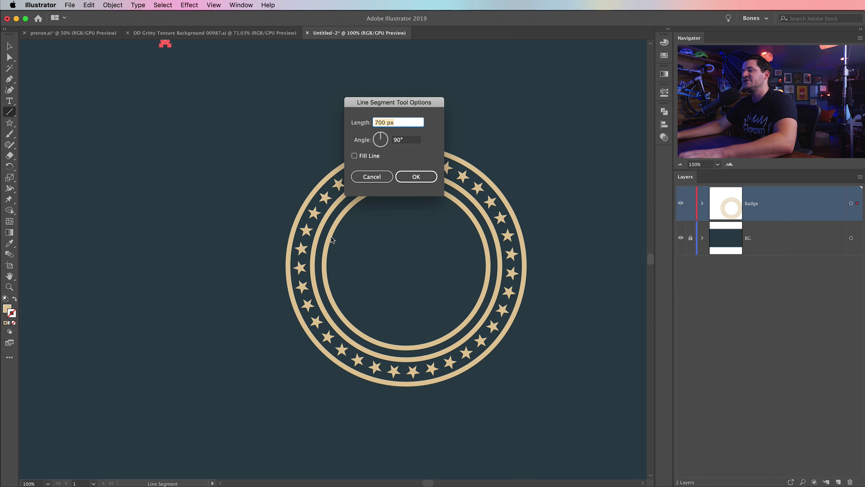
left_click_drag(414, 103, 352, 196)
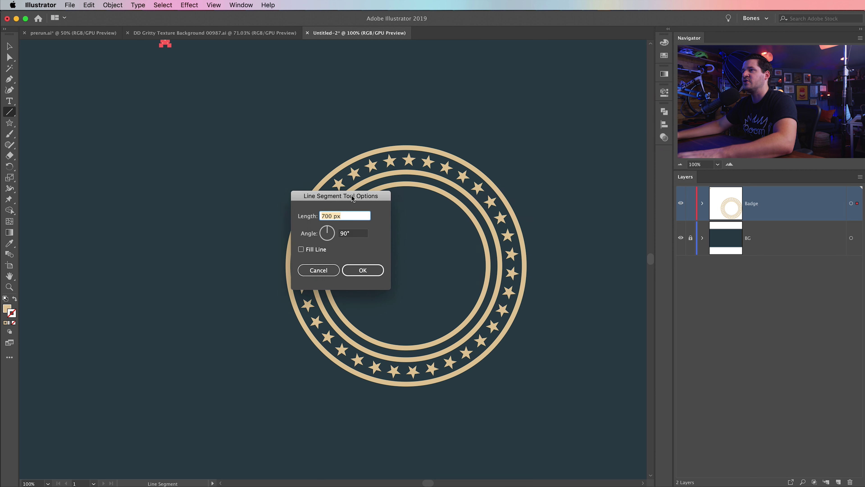
left_click(346, 272)
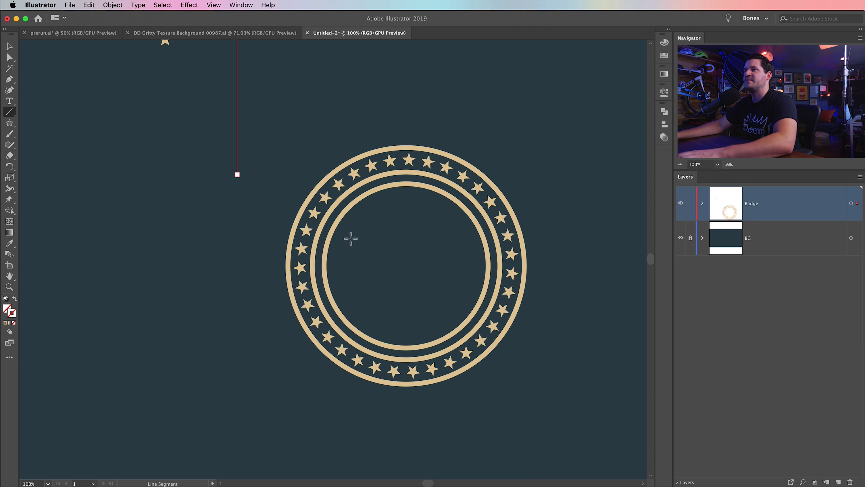
- Move the vertical line down alongside the badge and give it the tan e3c89a stroke
key("v")
left_click_drag(237, 101, 235, 346)
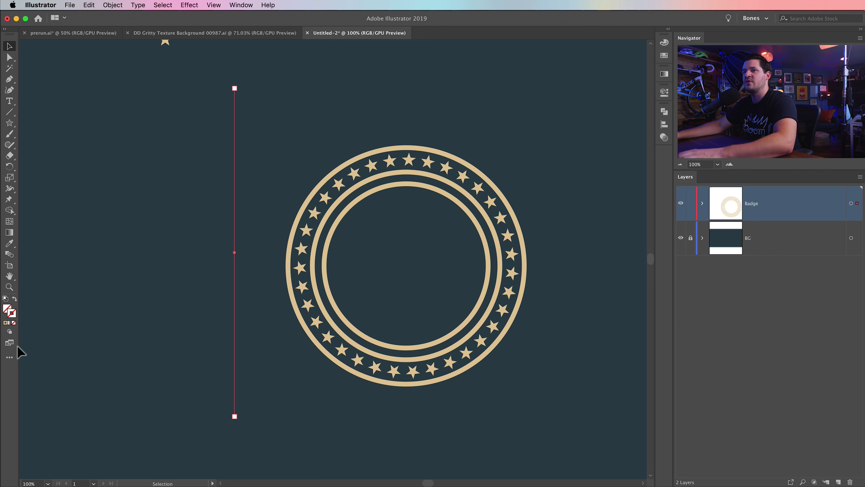
left_click(6, 323)
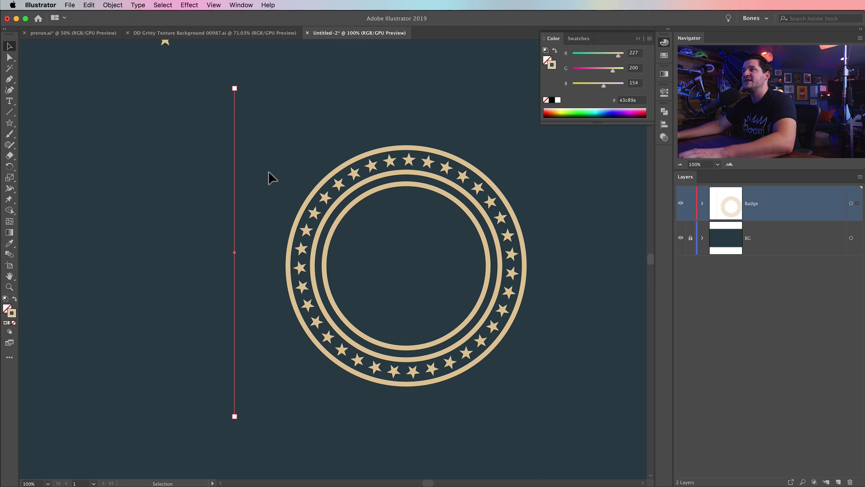
left_click(247, 259)
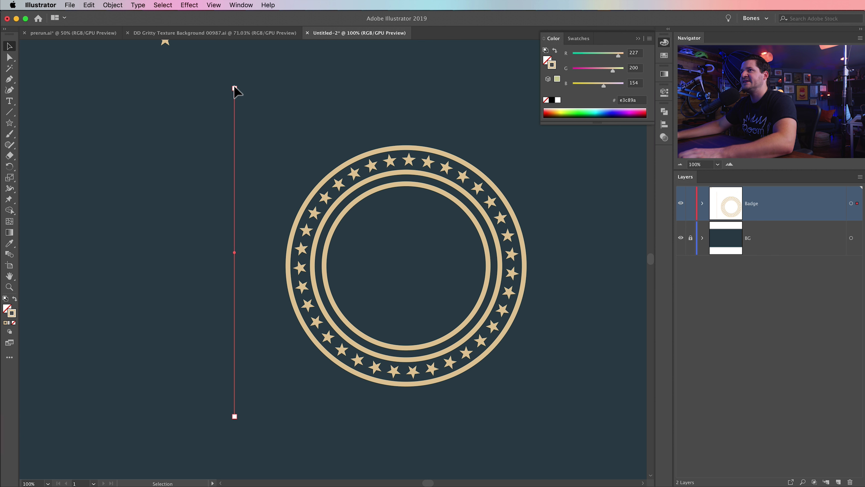
- Widen the vertical line's stroke to about 7 px at its midpoint with the Width tool
key("z")
left_click(236, 256)
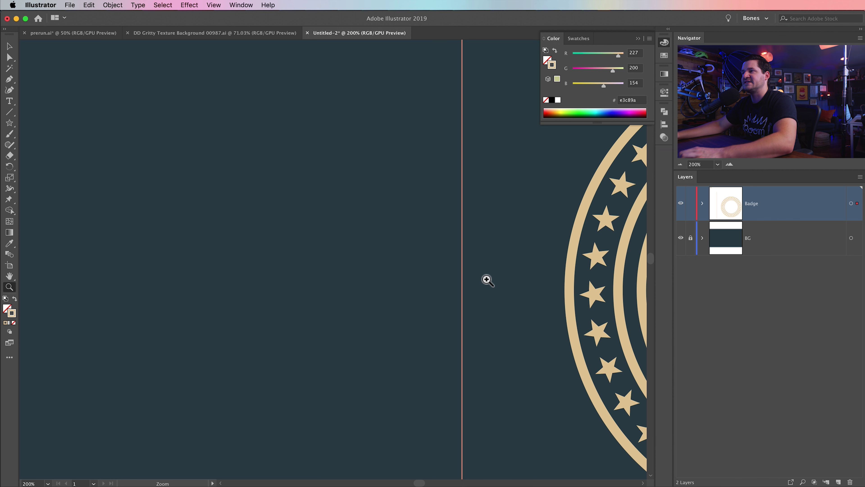
left_click(361, 294)
key("v")
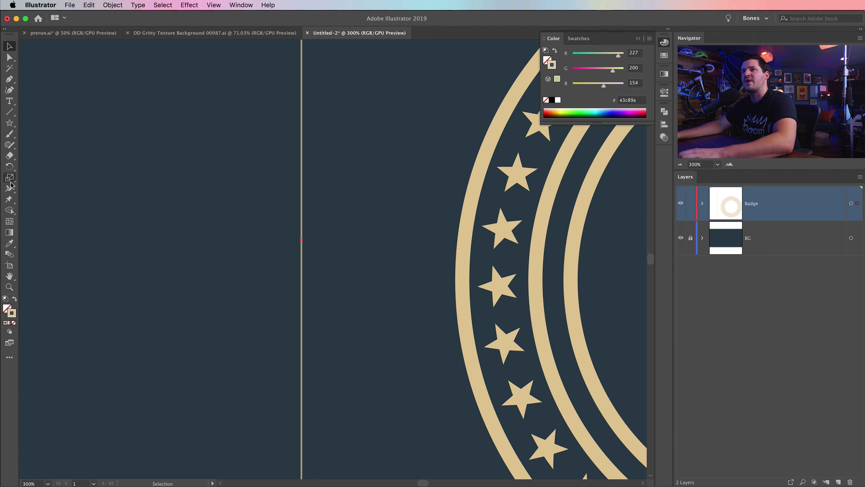
left_click_drag(10, 188, 47, 193)
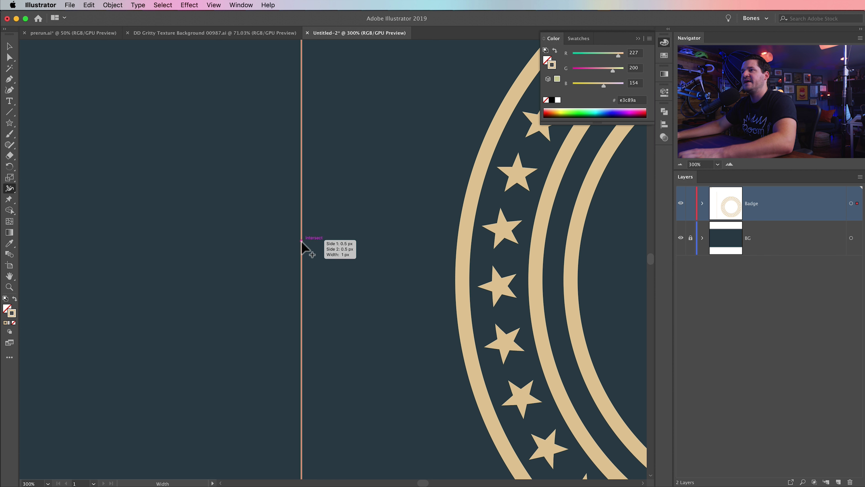
key("v")
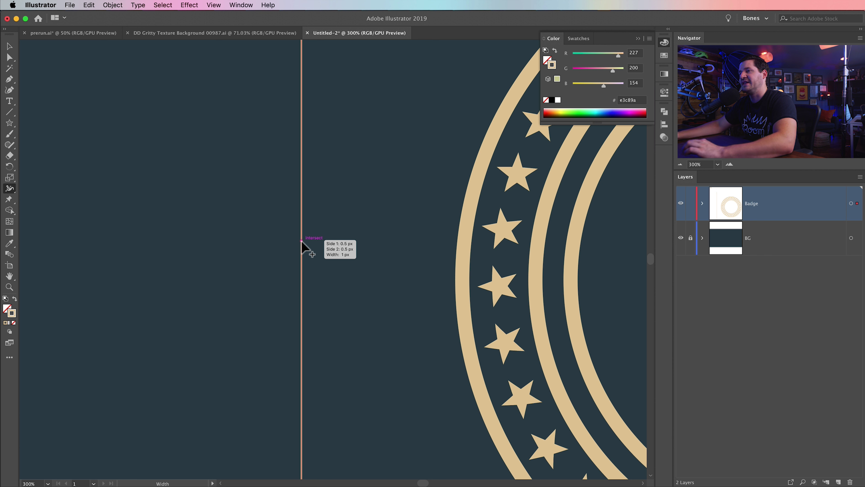
left_click_drag(302, 240, 306, 240)
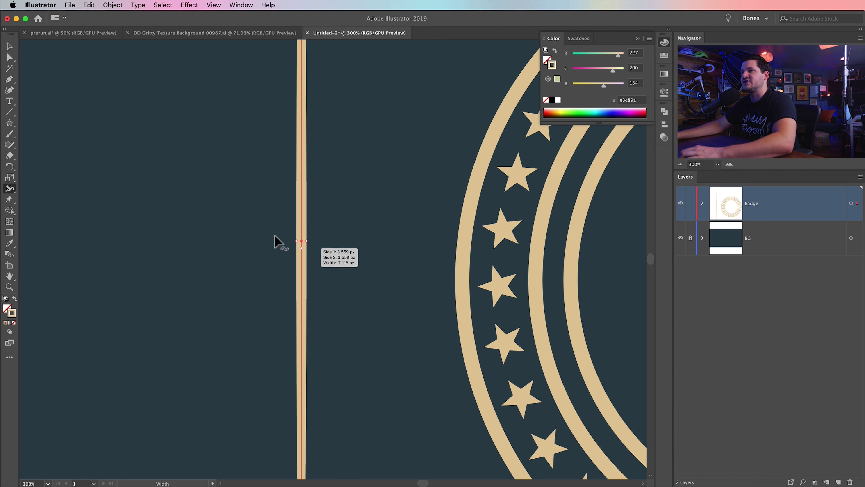
- Taper the vertical line's upper end to a sharp point with the Width tool
left_click_drag(340, 149, 338, 208)
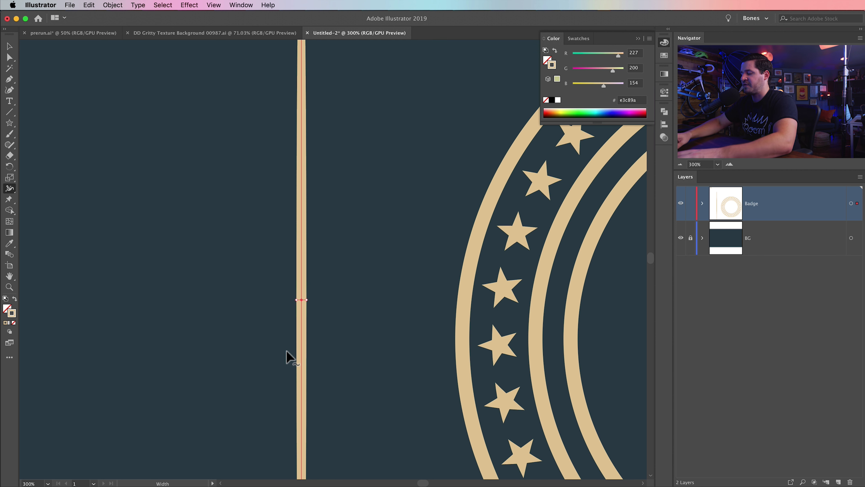
key("super+1")
scroll(406, 226, "up", 5)
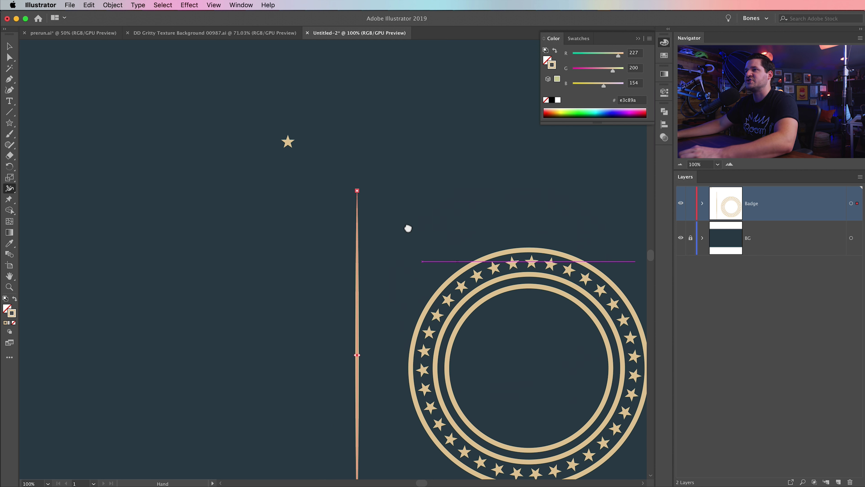
key("z")
left_click(374, 201)
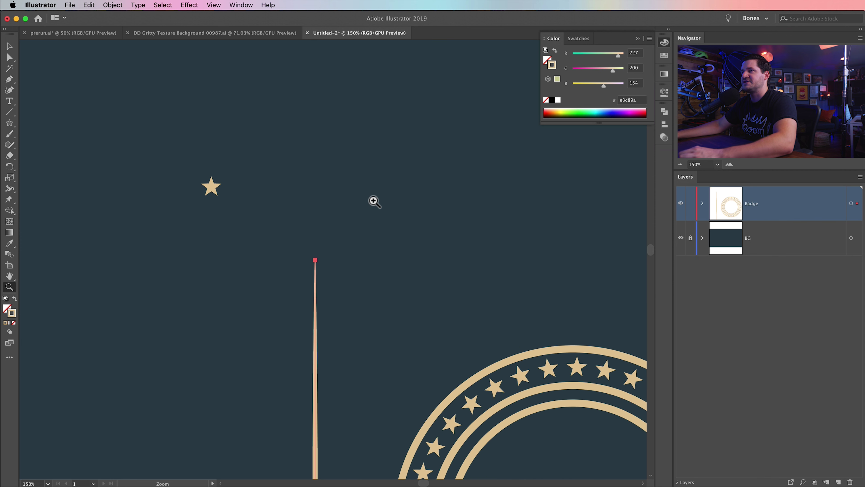
left_click(316, 267)
left_click(315, 267)
left_click(363, 261)
left_click(363, 260)
left_click(320, 235)
left_click(320, 235)
left_click_drag(320, 292, 352, 178)
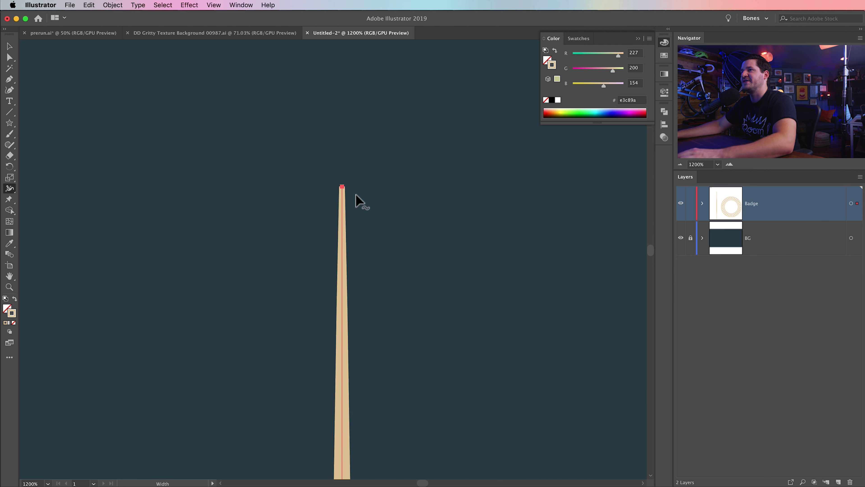
left_click_drag(347, 187, 332, 186)
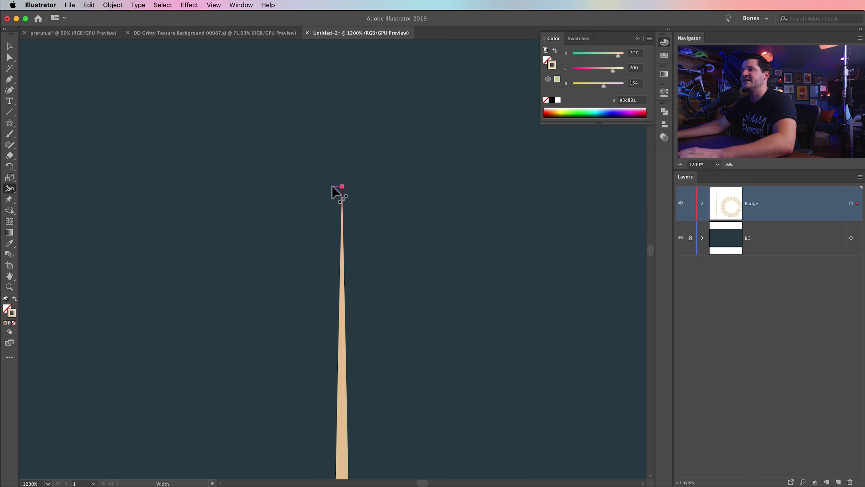
- Taper the vertical line's lower end to a sharp point with the Width tool
scroll(405, 361, "down", 10)
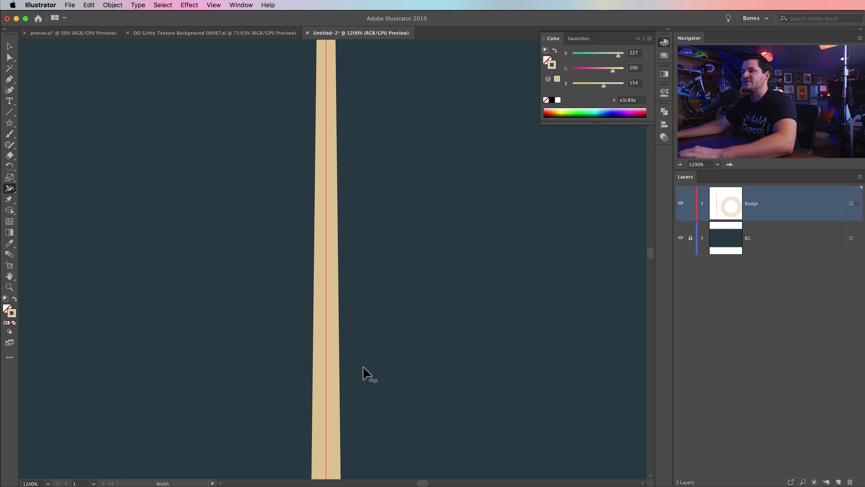
left_click_drag(363, 351, 359, 1)
key("super+minus")
key("super+minus")
key("super+minus")
key("super+minus")
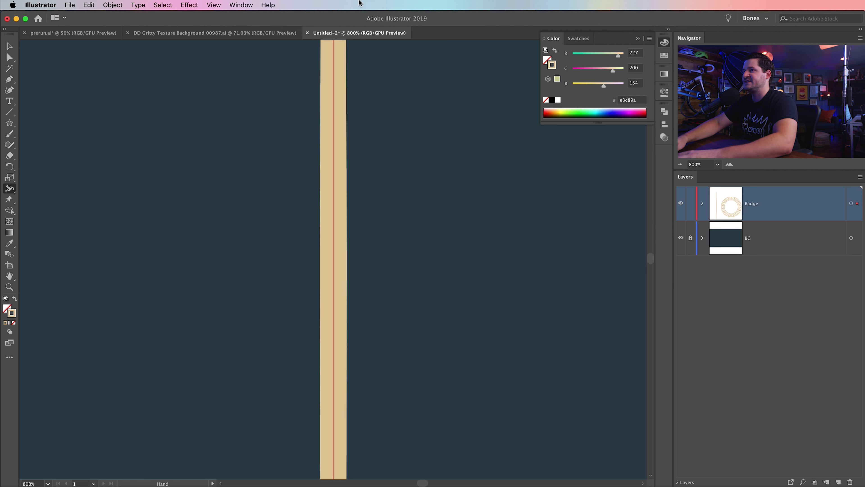
left_click_drag(374, 190, 369, 27)
left_click_drag(336, 447, 357, 84)
left_click_drag(351, 296, 334, 240)
key("z")
left_click(331, 258)
left_click(330, 258)
left_click(351, 258)
left_click(351, 258)
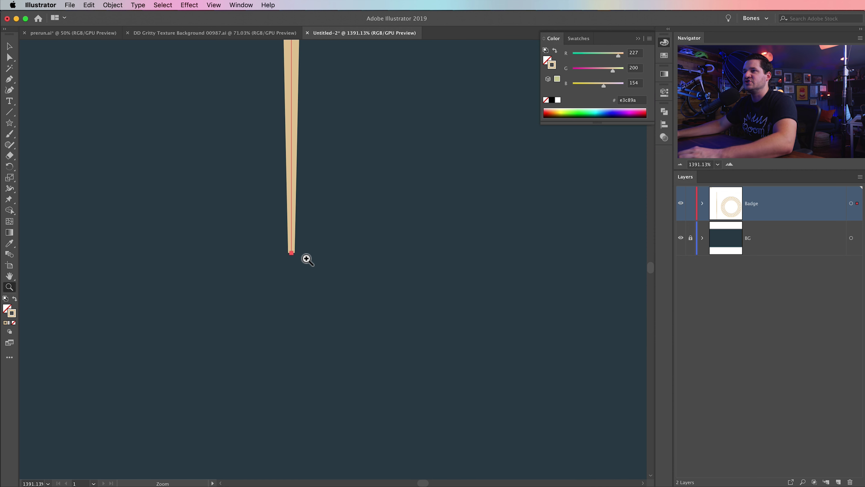
left_click(306, 258)
left_click(305, 258)
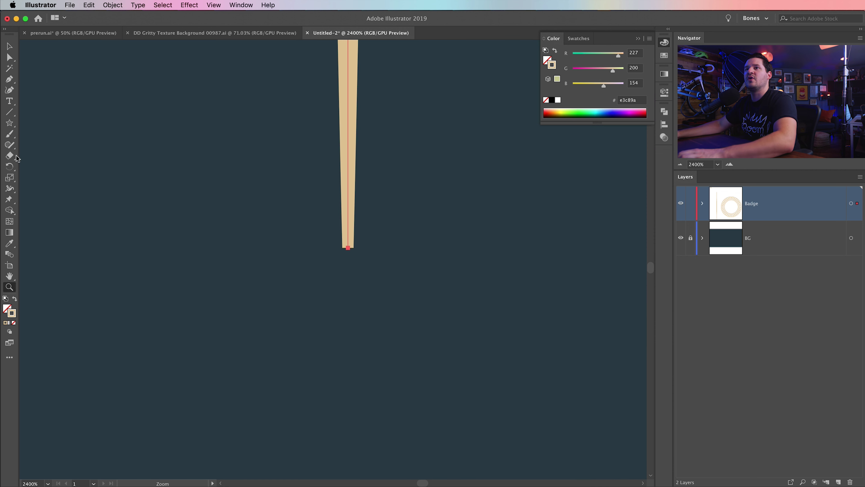
left_click(10, 188)
left_click_drag(354, 248, 341, 252)
- Narrow the vertical line's stroke at its midpoint to about a third of its width with the Width tool
left_click_drag(315, 178, 322, 363)
key("super+minus")
key("super+minus")
key("super+minus")
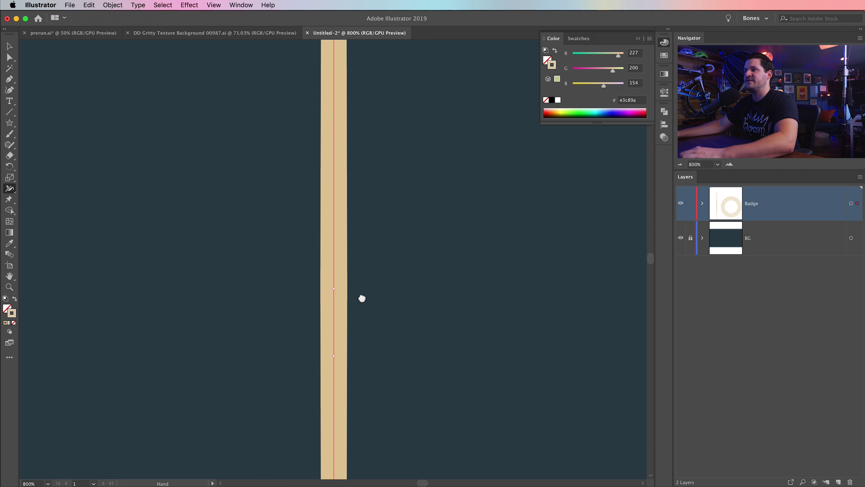
key("super+minus")
key("super+minus")
key("super+minus")
key("z")
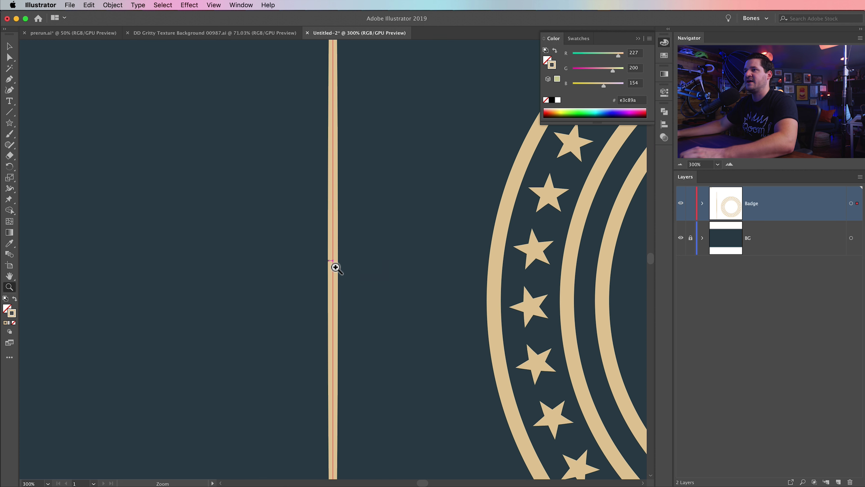
left_click(333, 265)
left_click(336, 268)
left_click(336, 267)
left_click(9, 188)
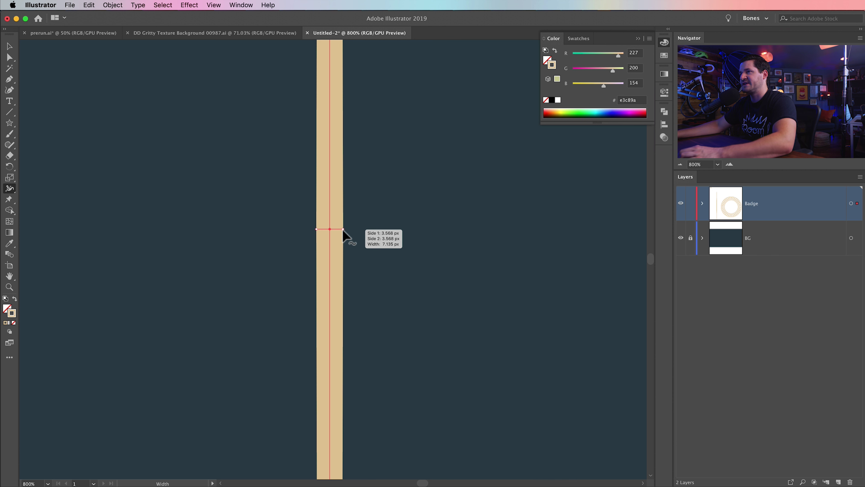
left_click_drag(342, 229, 333, 229)
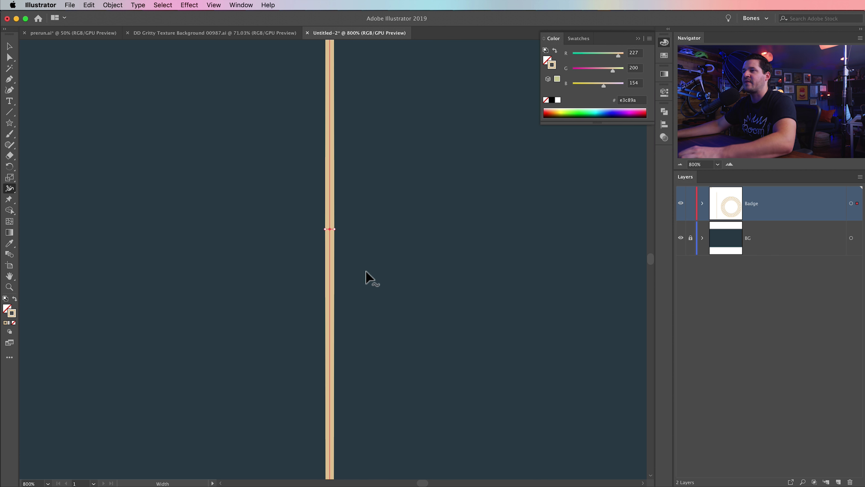
- Move the tapered line onto the badge so it runs vertically through the centre of the rings
key("v")
left_click(218, 288)
key("super+0")
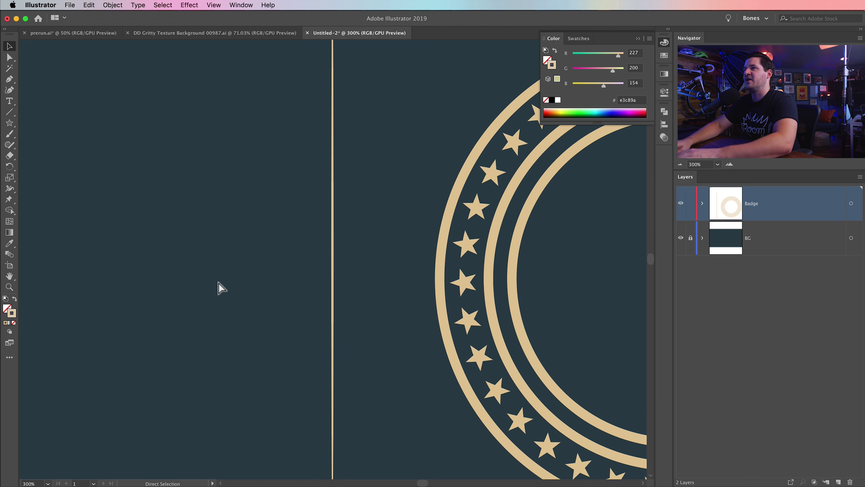
key("space")
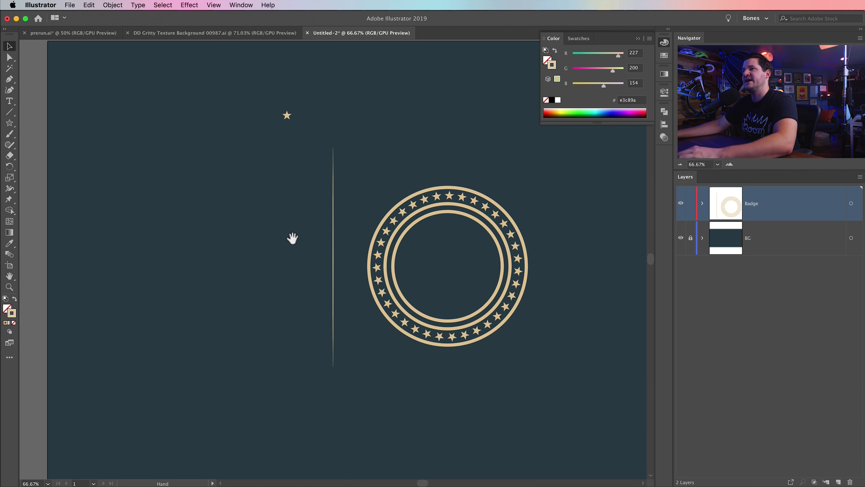
left_click_drag(292, 237, 299, 278)
left_click_drag(351, 222, 338, 190)
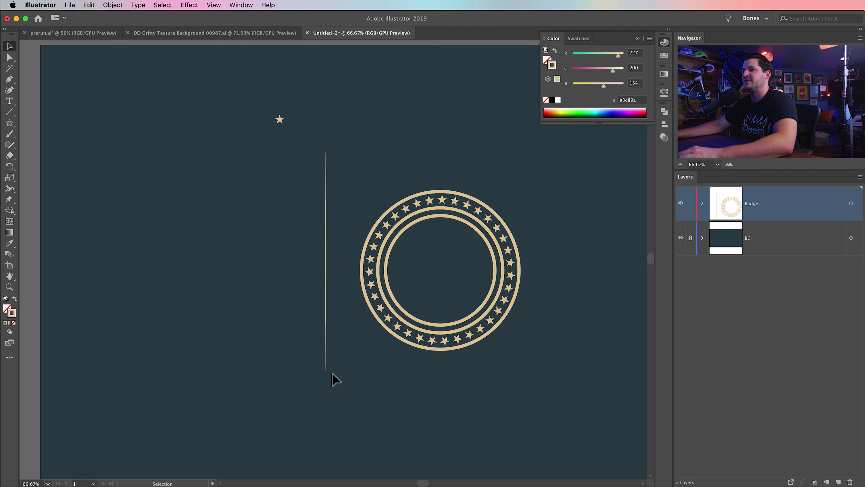
left_click_drag(326, 262, 441, 272)
left_click(603, 266)
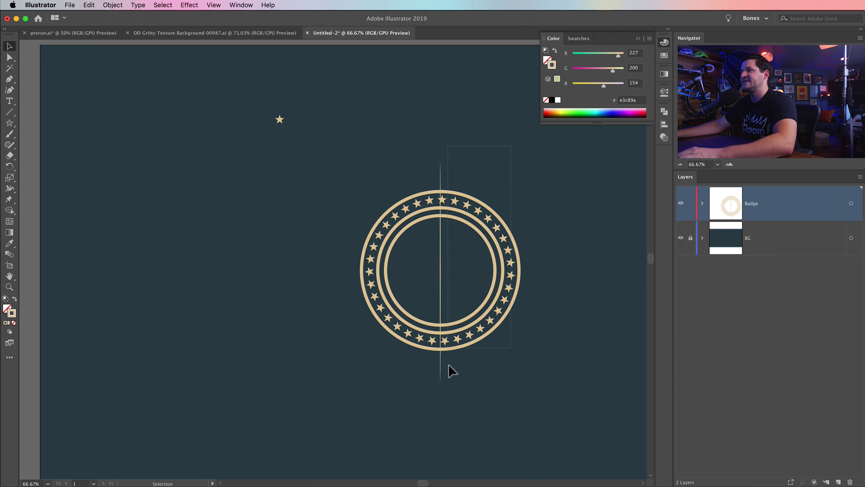
- Group the badge's four ring ellipses, leaving the vertical line and the loose star out
left_click_drag(469, 396, 572, 297)
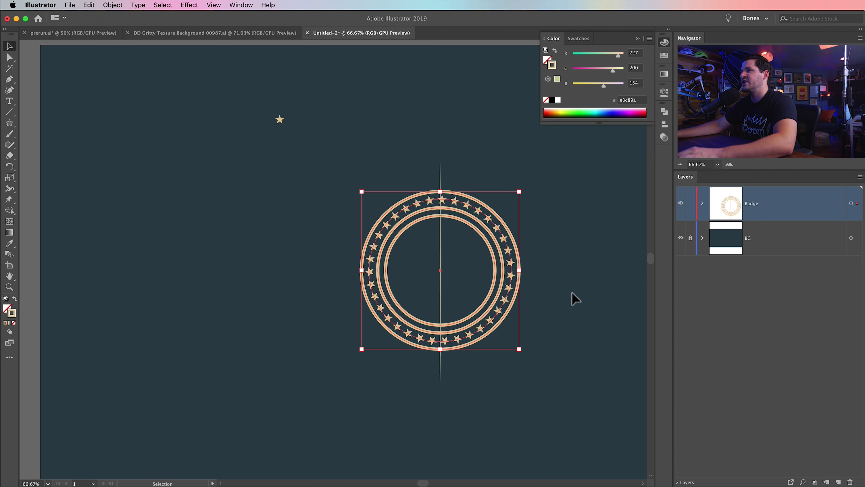
left_click(702, 206)
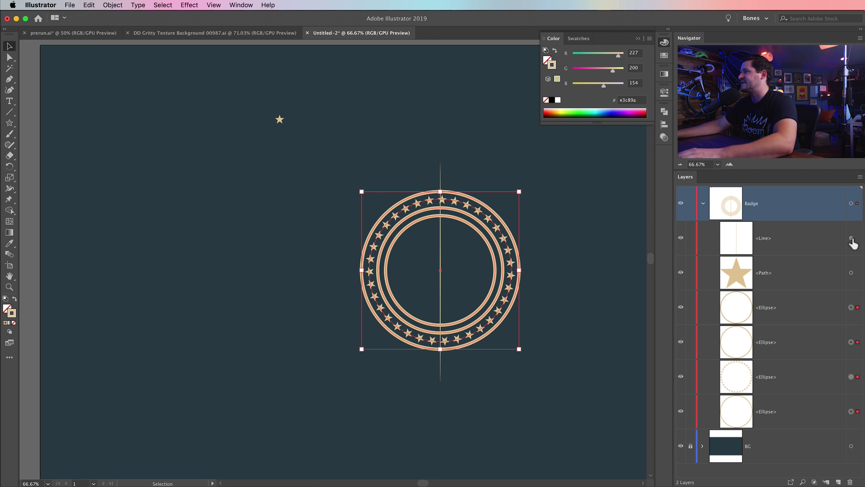
left_click(109, 6)
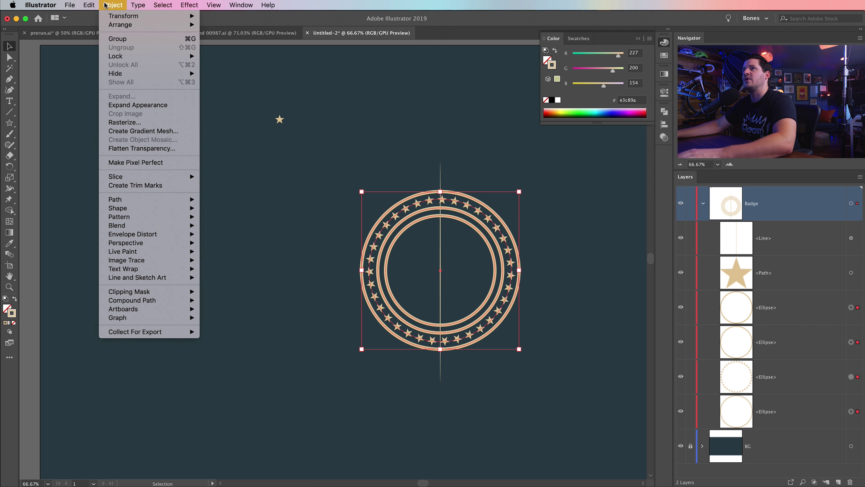
left_click(116, 38)
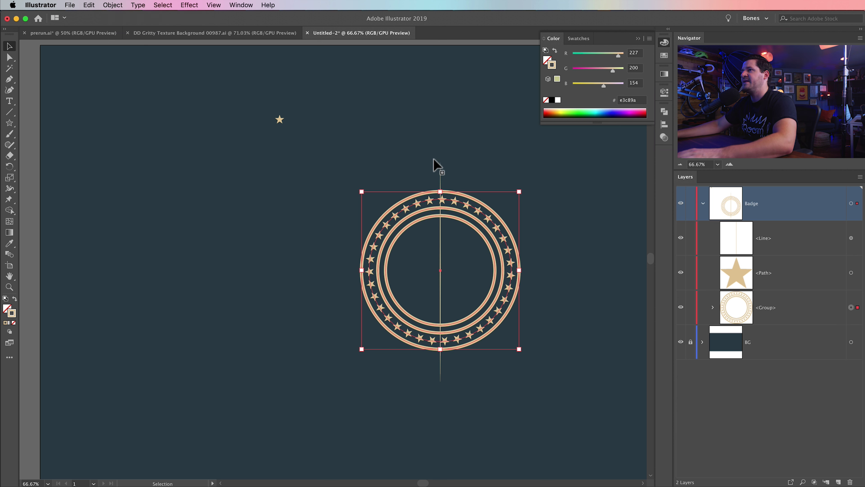
- Centre the line vertically on the ring group, using the group as the key object for alignment
left_click(852, 238, "shift")
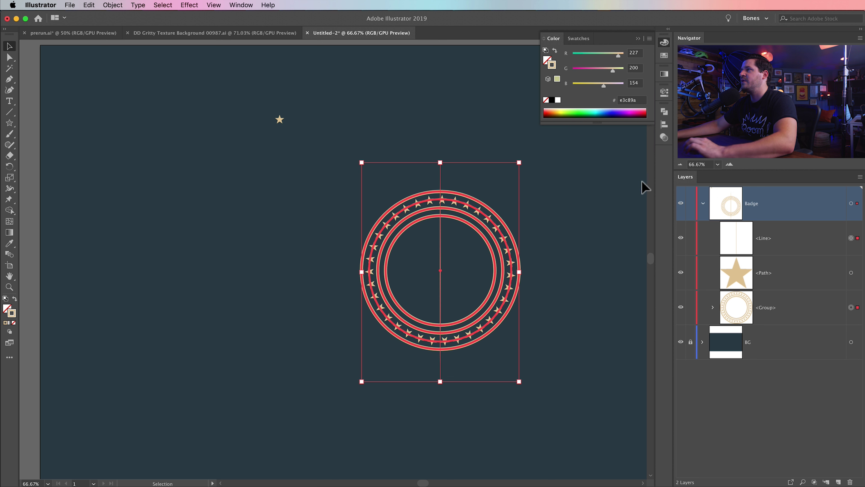
left_click(658, 126)
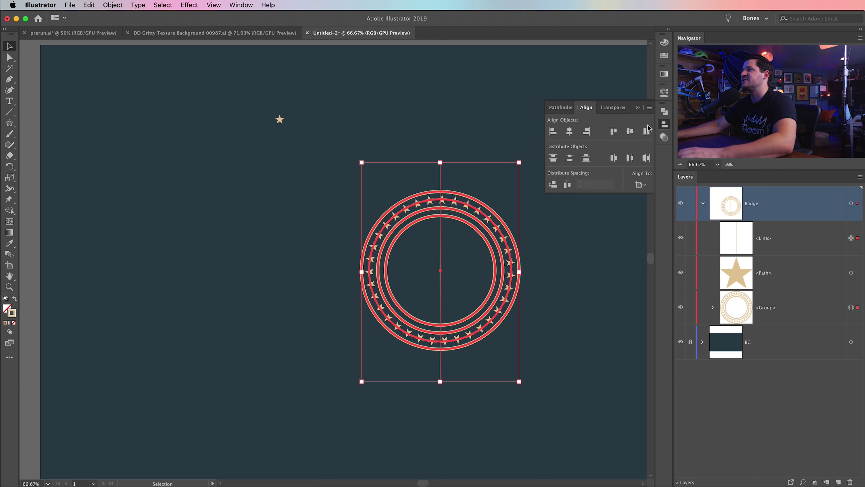
left_click(643, 184)
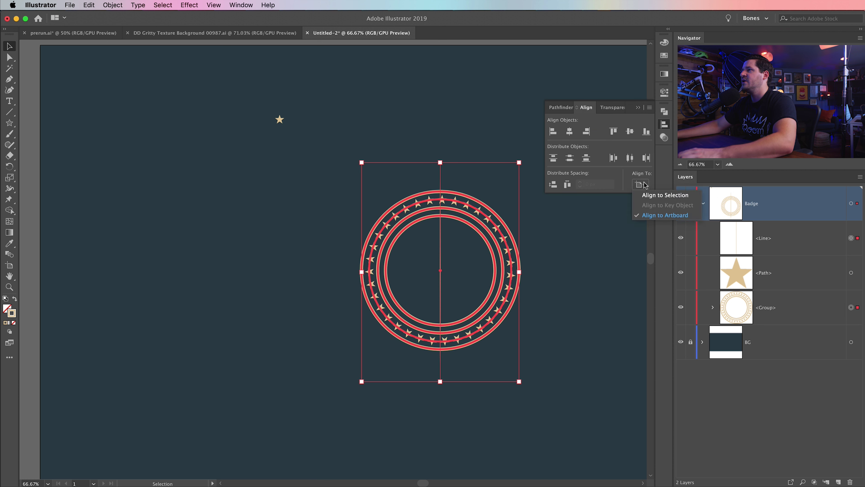
left_click(531, 233)
left_click(539, 272)
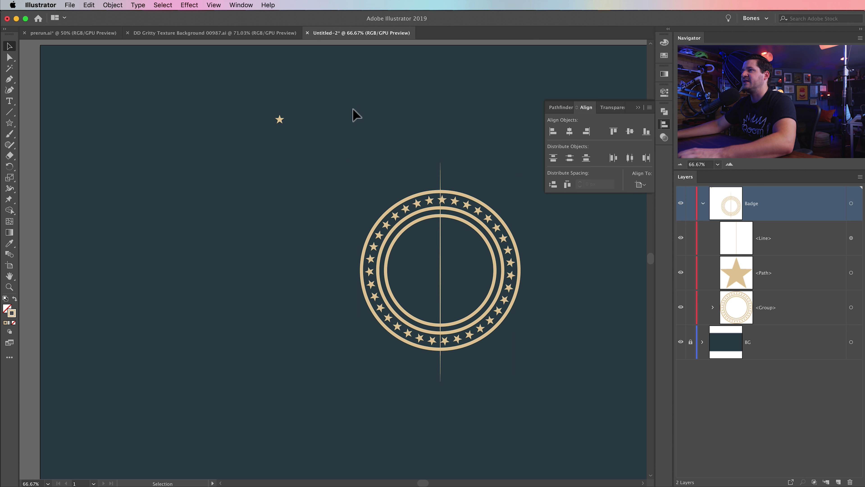
left_click_drag(528, 332, 528, 333)
left_click(474, 198)
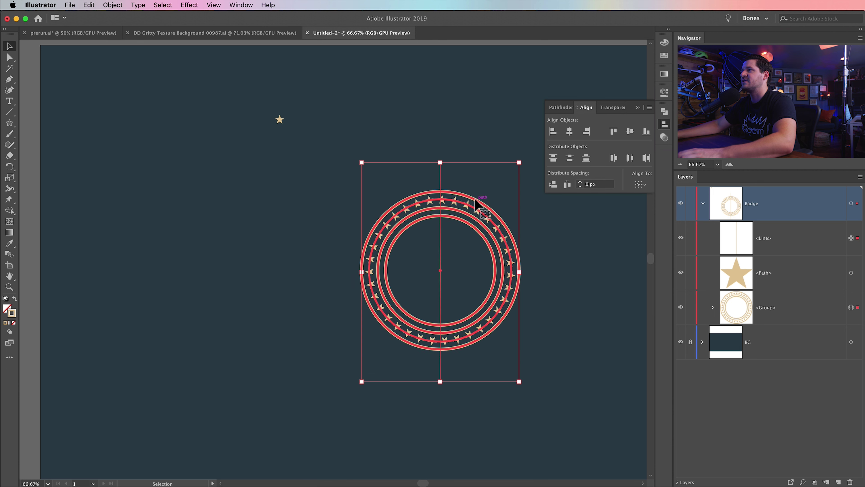
key("alt+super+8")
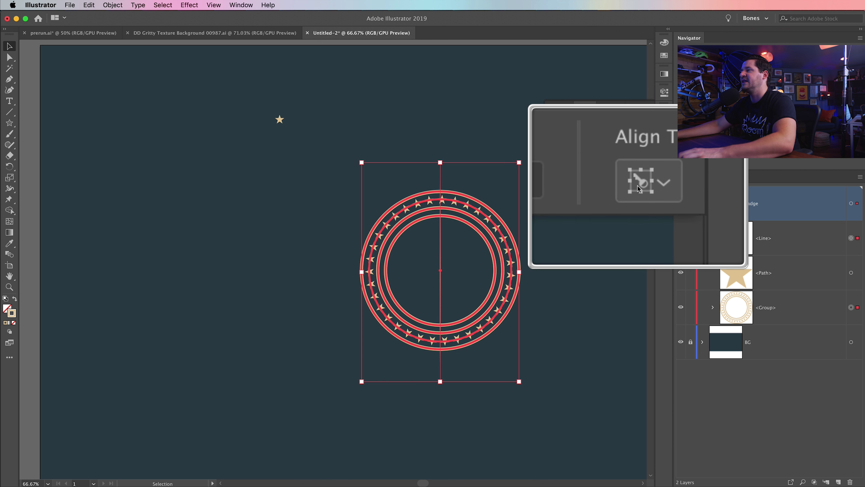
key("alt+super+8")
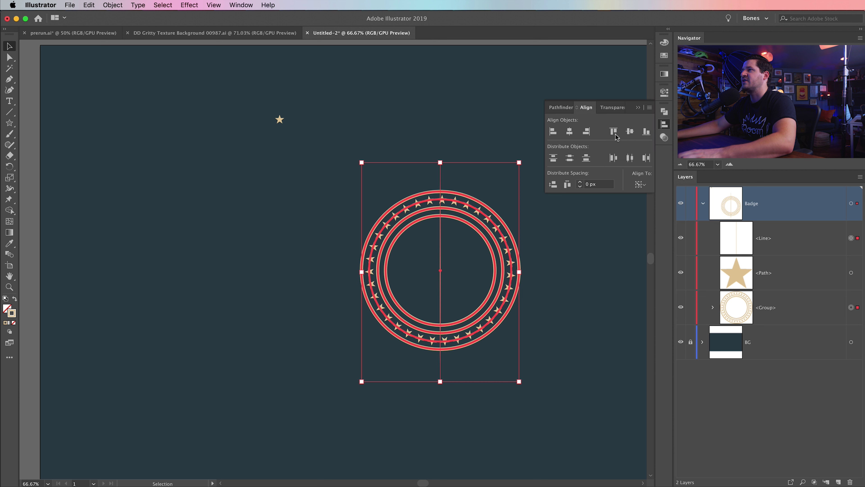
left_click(630, 132)
left_click(667, 120)
- Open the Distort & Transform effect's Transform settings for the vertical line alone, moved clear of the badge
left_click(507, 289)
left_click(449, 273)
left_click_drag(404, 118, 487, 183)
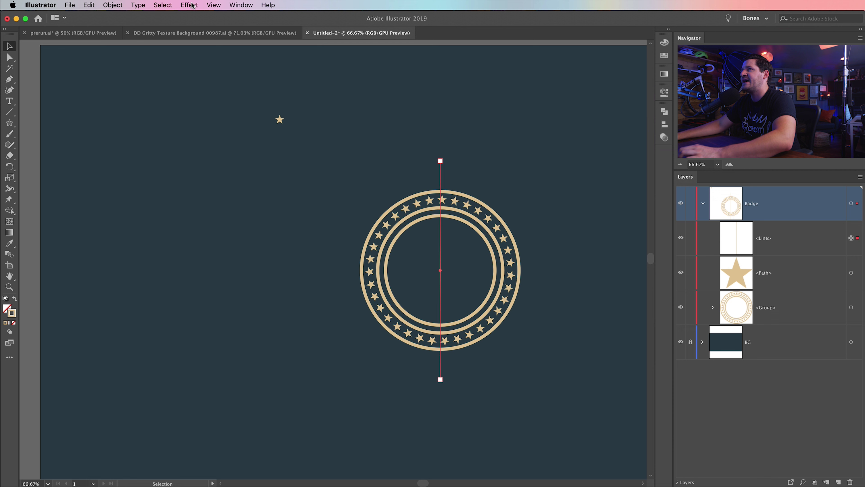
left_click(73, 33)
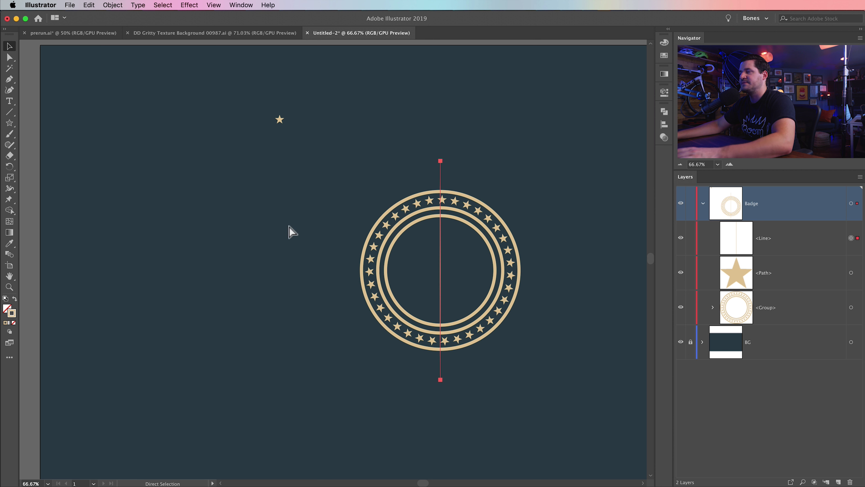
left_click(189, 5)
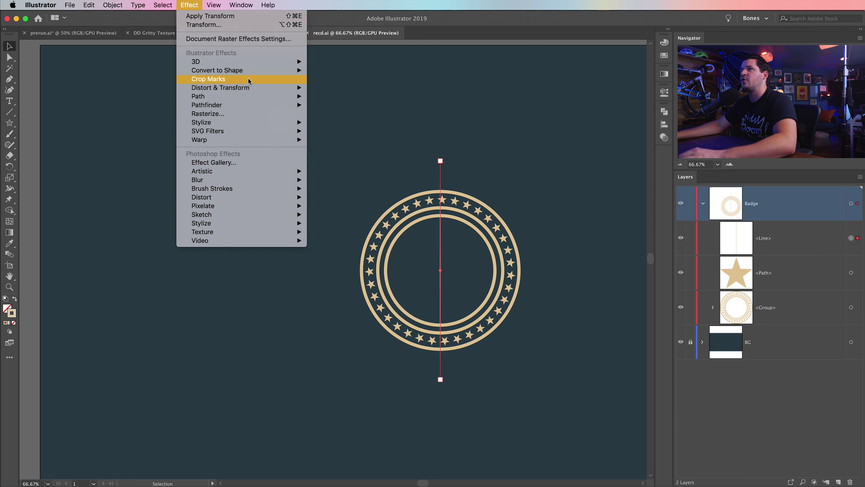
mouse_move(223, 89)
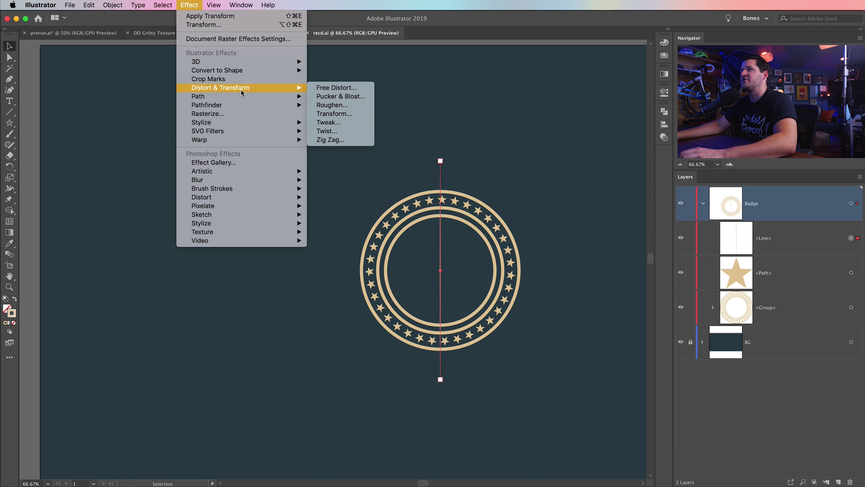
left_click(348, 116)
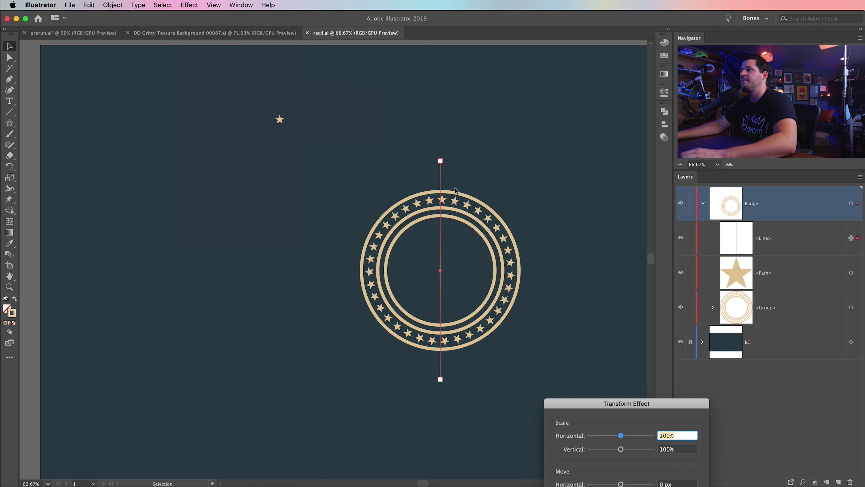
left_click_drag(590, 404, 202, 124)
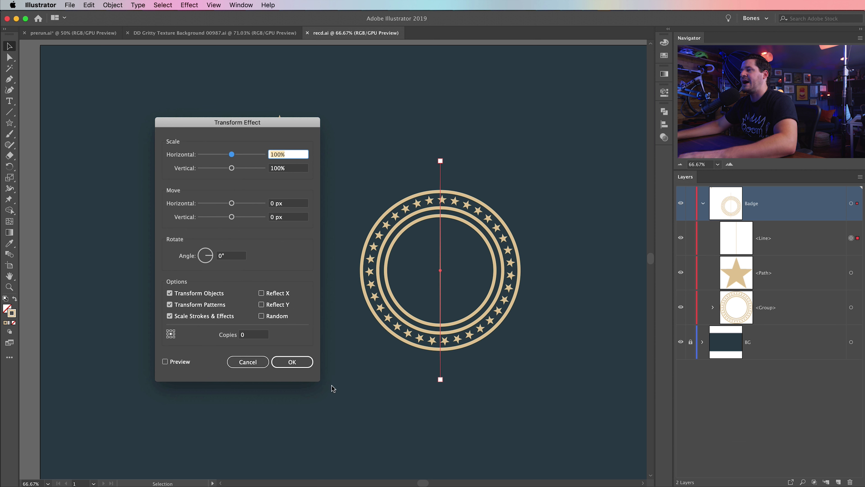
- Set the vertical line's Transform effect to 3 copies at a rotation angle of 360/4 degrees, with the preview on
left_click(230, 259)
left_click(258, 335)
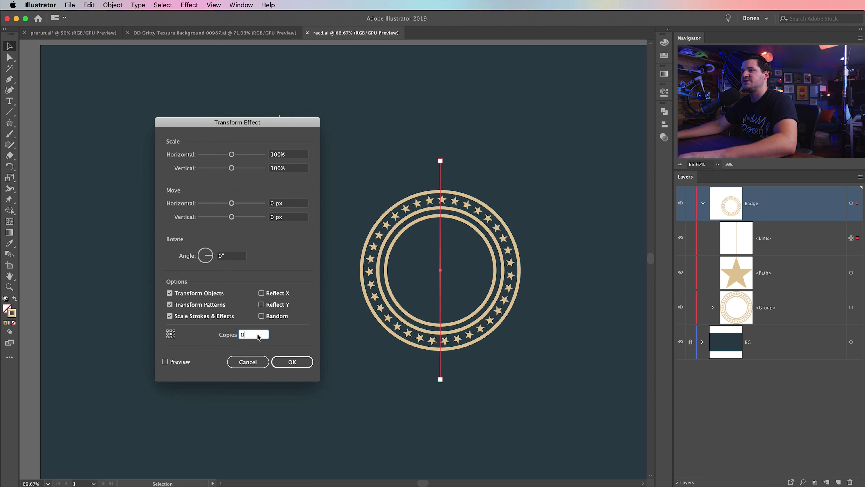
type("3")
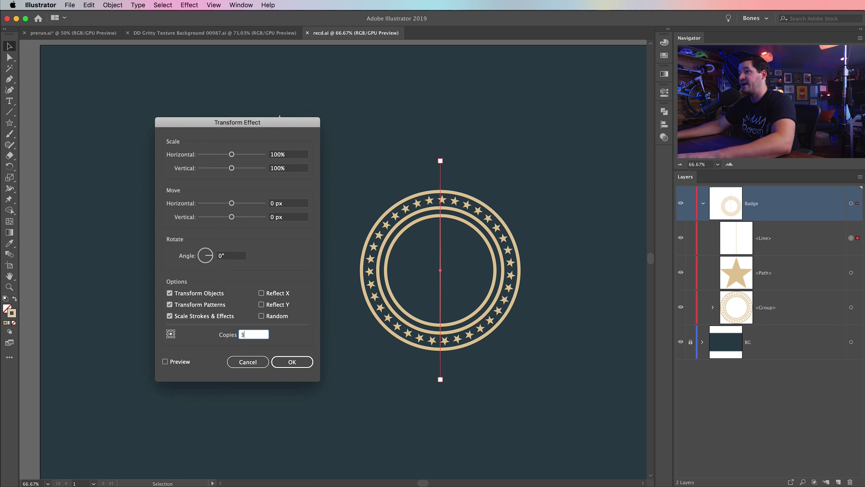
left_click(174, 364)
left_click(233, 254)
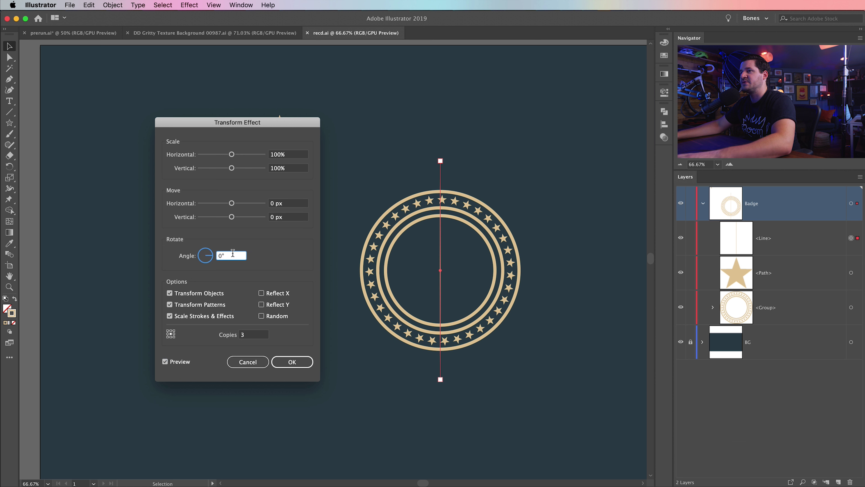
type("360")
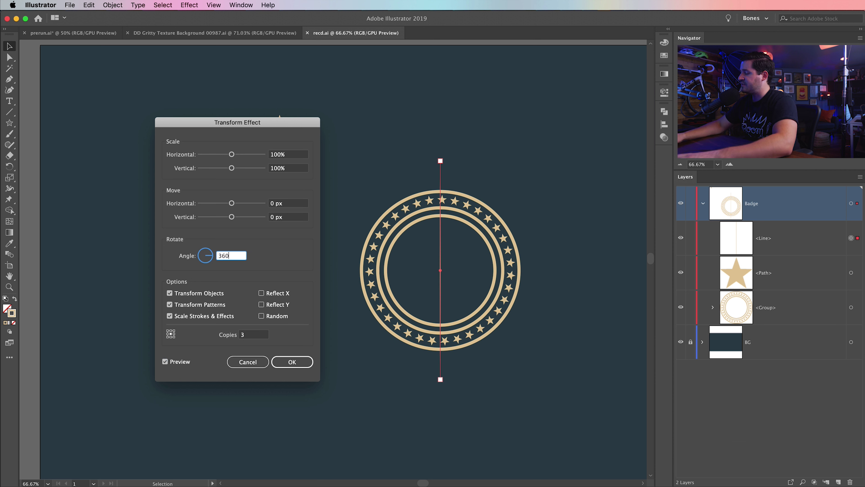
type("/4")
key("Tab")
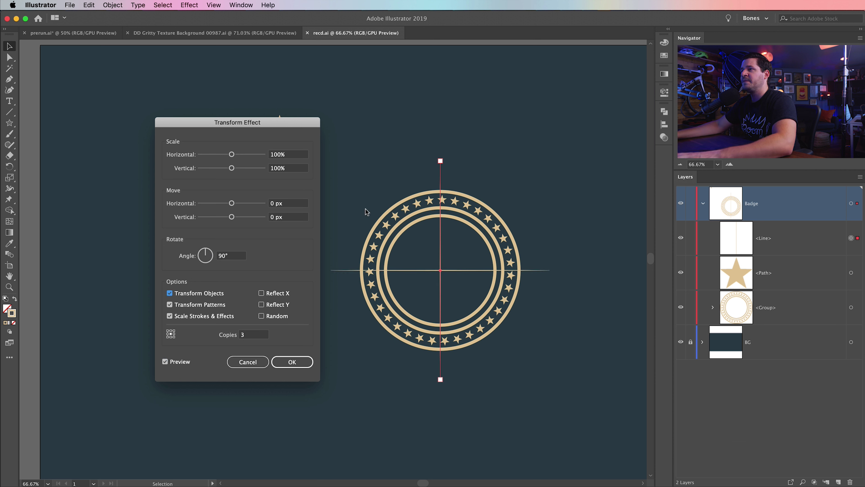
- Change the Transform effect's rotation angle to 360/8 degrees, apply it and deselect the line
left_click_drag(242, 257, 77, 242)
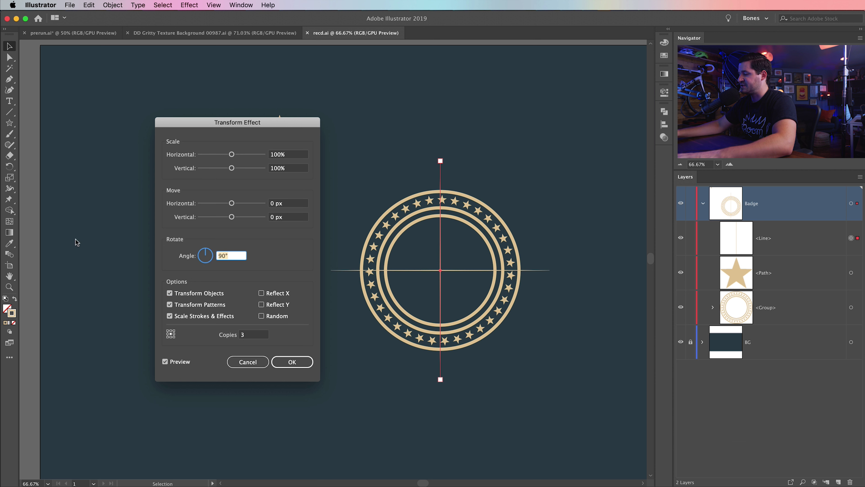
type("360/8")
key("Tab")
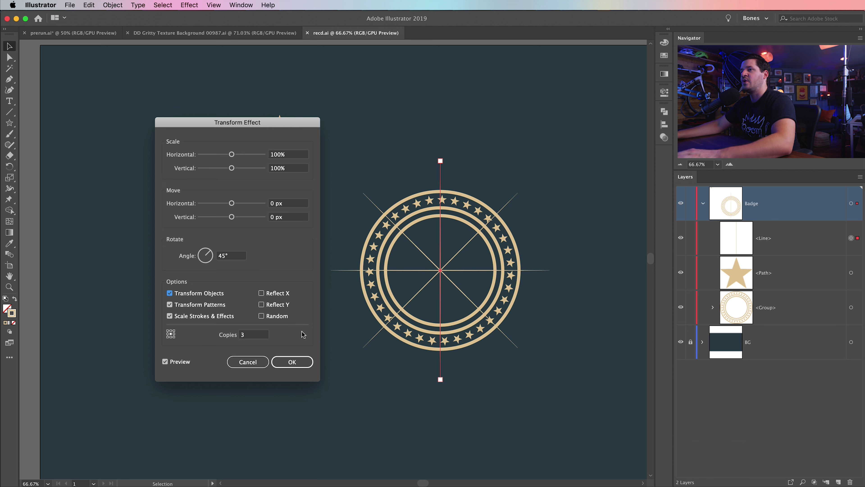
left_click(291, 362)
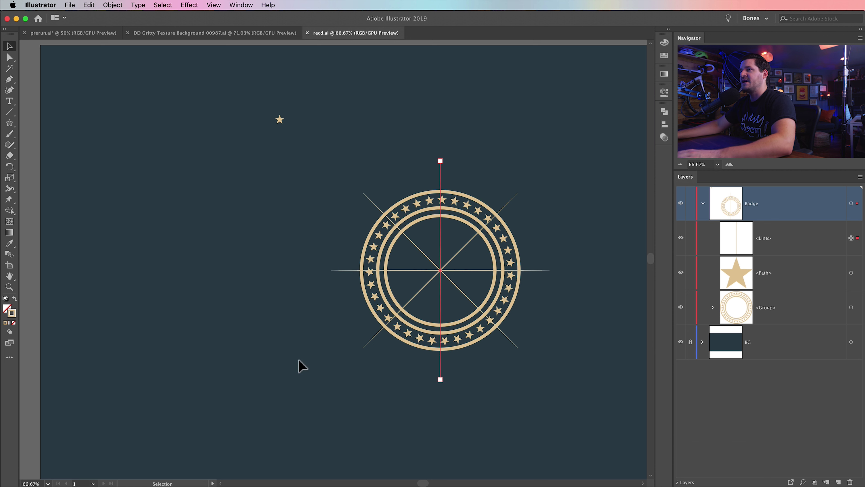
left_click(583, 227)
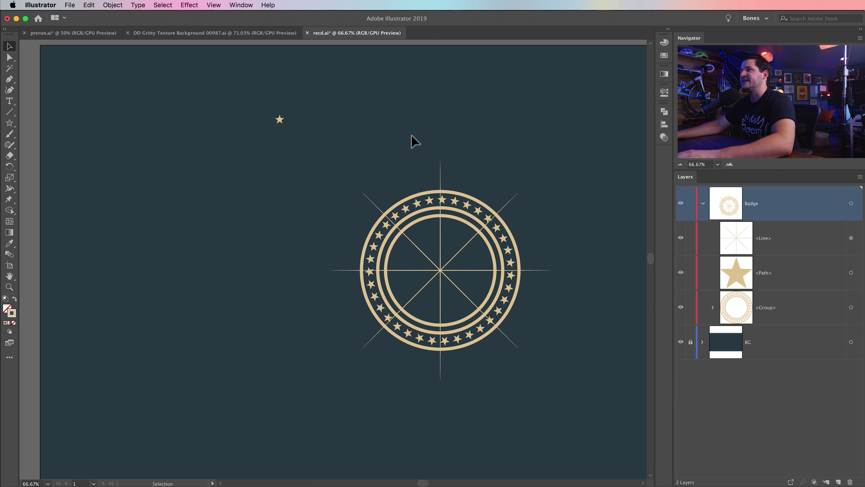
- Copy the radiating line and paste the duplicate directly behind the original
left_click_drag(452, 175, 451, 178)
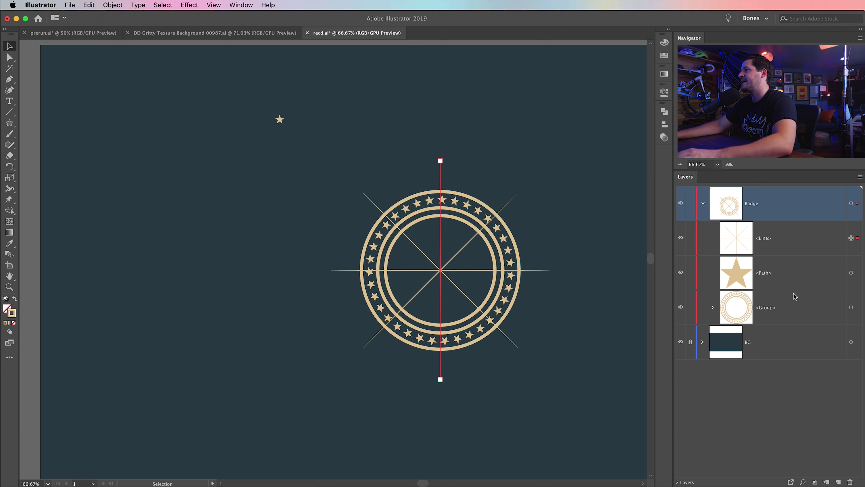
left_click(89, 5)
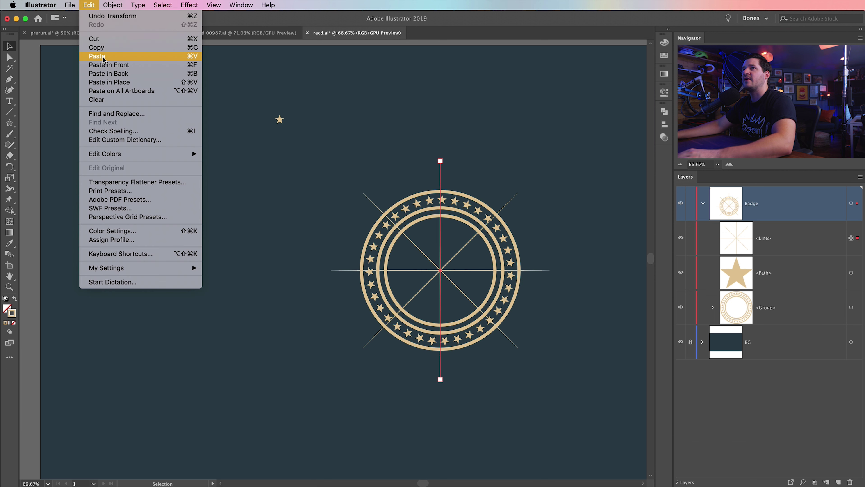
left_click(96, 47)
left_click(90, 5)
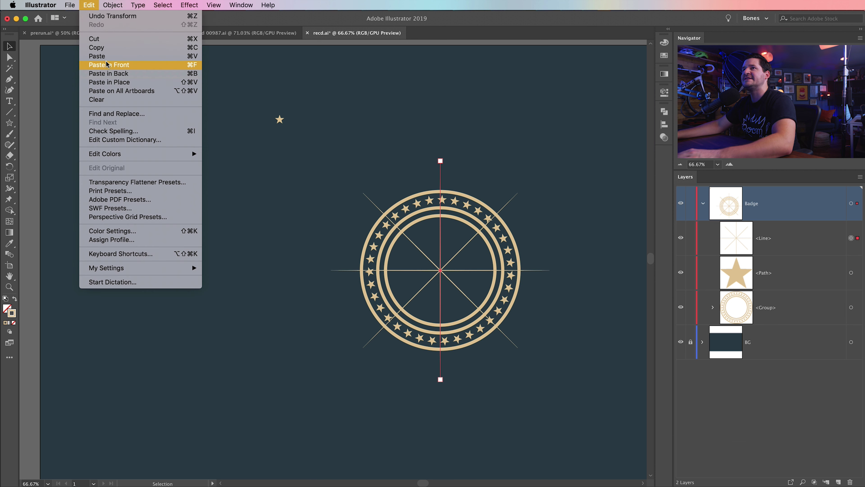
left_click(107, 73)
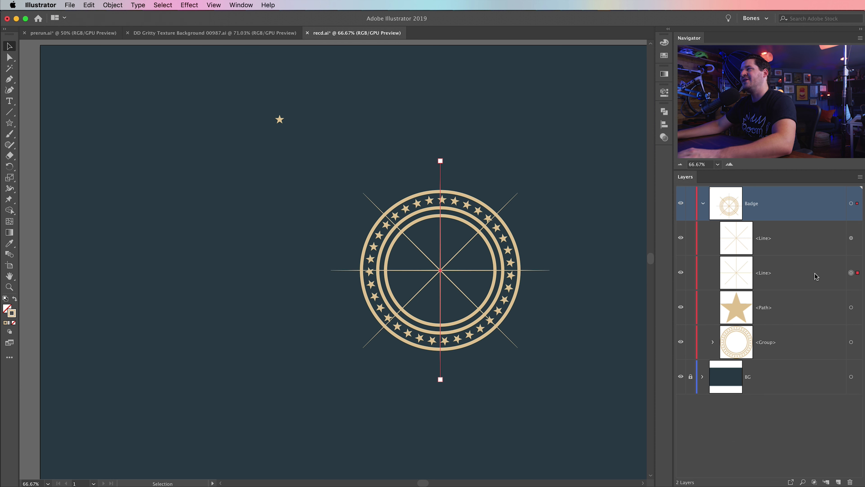
- Recolour the upper radiating line's stroke to bright yellow-green, with green at 255 and blue at 0 (#e3ff00)
left_click(852, 239)
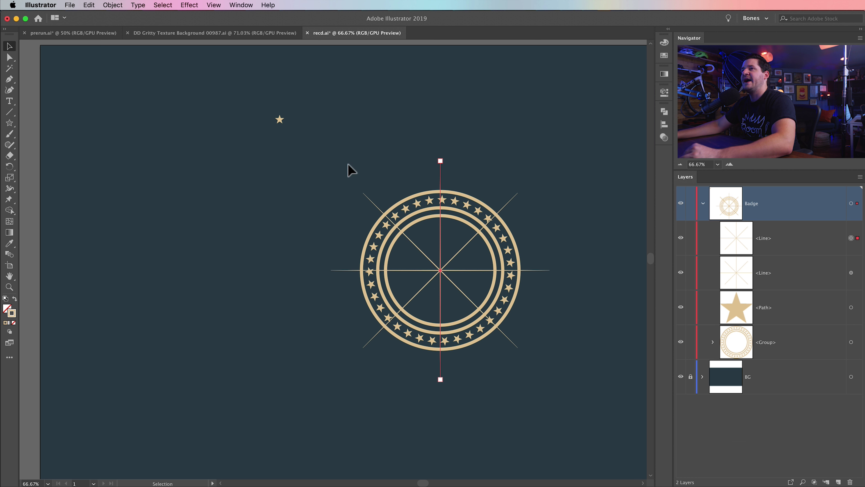
left_click(664, 42)
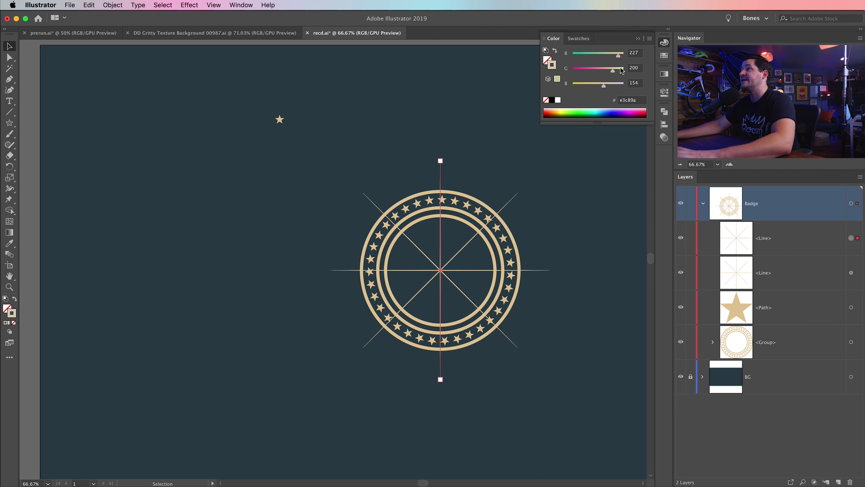
left_click_drag(603, 85, 573, 85)
left_click_drag(620, 71, 624, 70)
left_click(547, 213)
- Scale the yellow-green line non-uniformly to 100% horizontal and 90% vertical
left_click(851, 238)
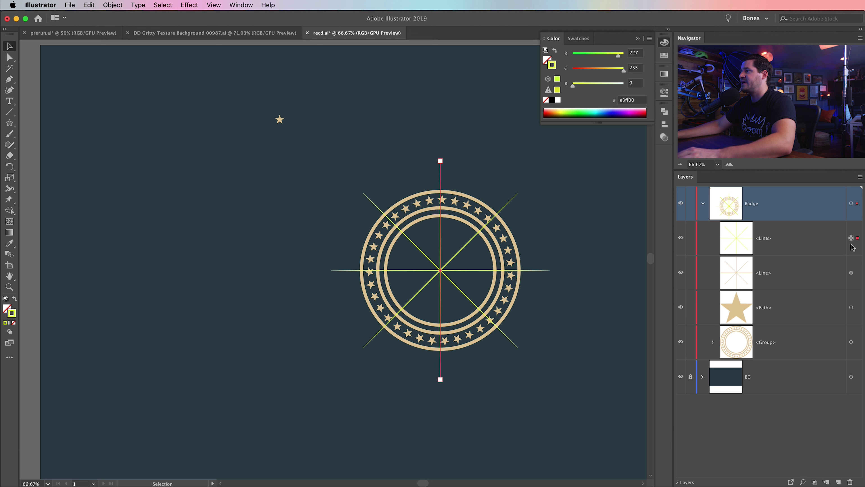
left_click(112, 4)
mouse_move(118, 16)
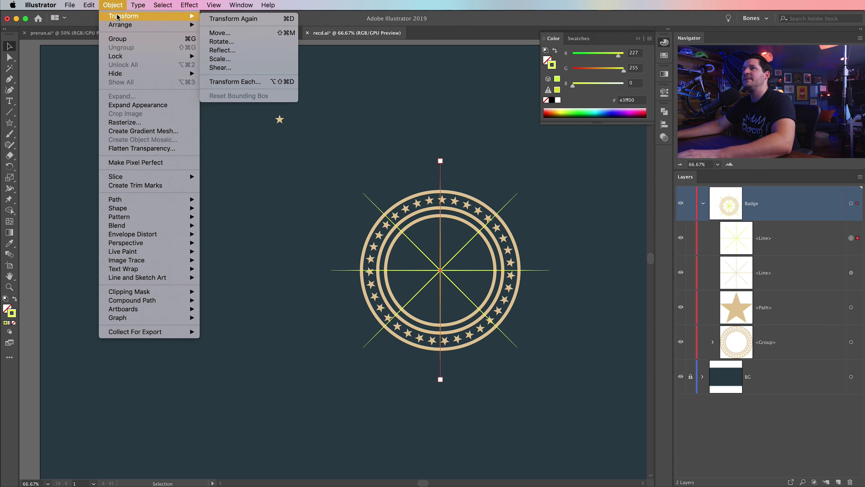
left_click(225, 59)
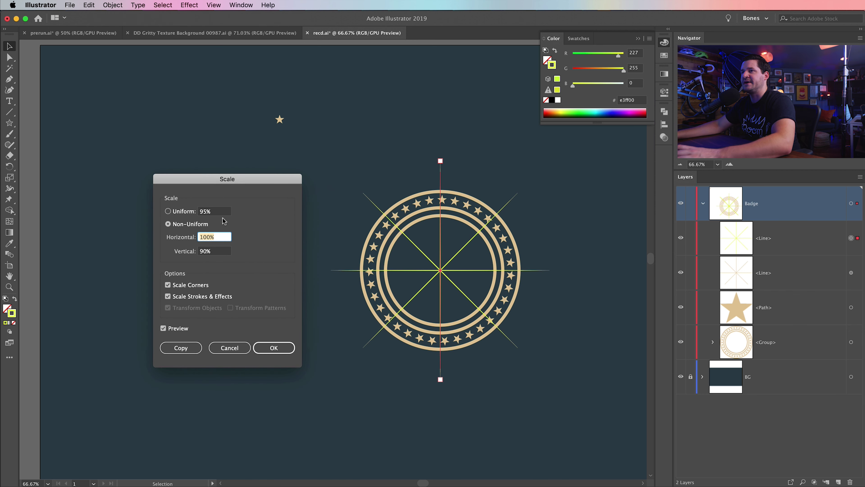
left_click(219, 252)
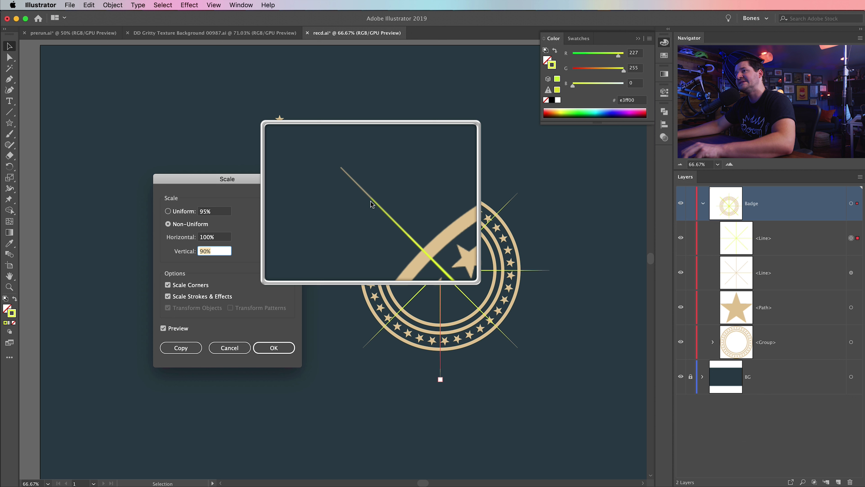
right_click(221, 252)
left_click(181, 225)
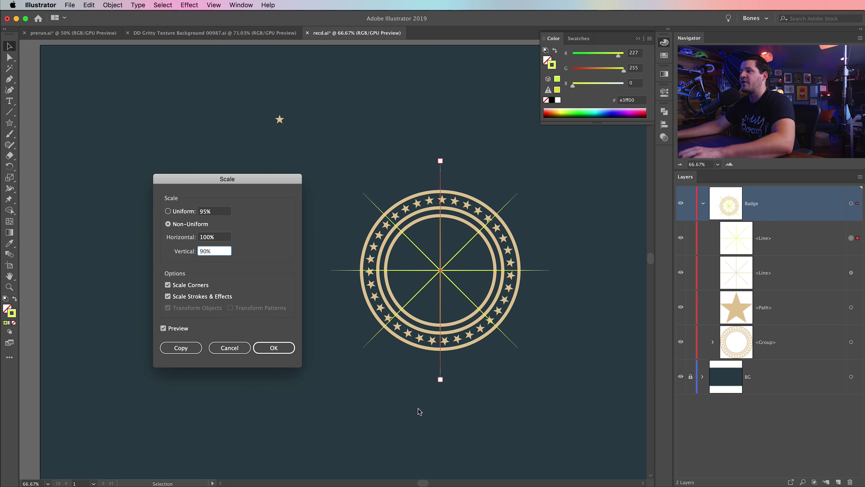
left_click(279, 348)
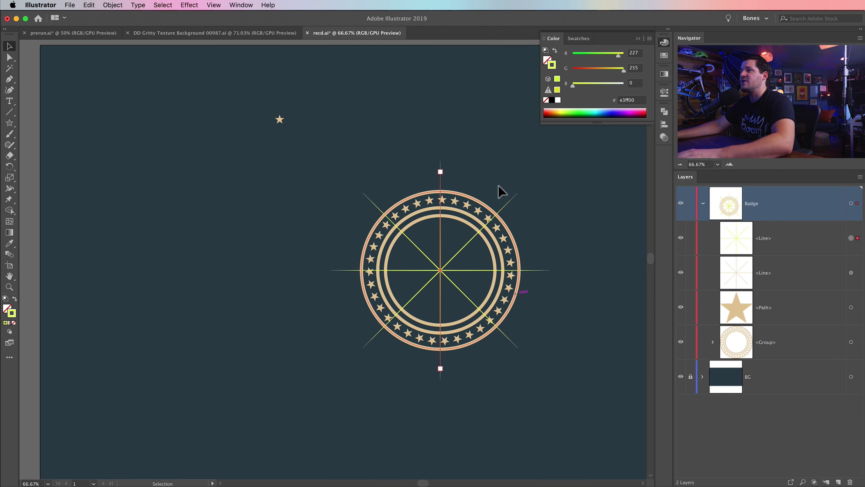
- Show the Appearance attributes of the yellow-green line and place them well clear of the badge
left_click(240, 5)
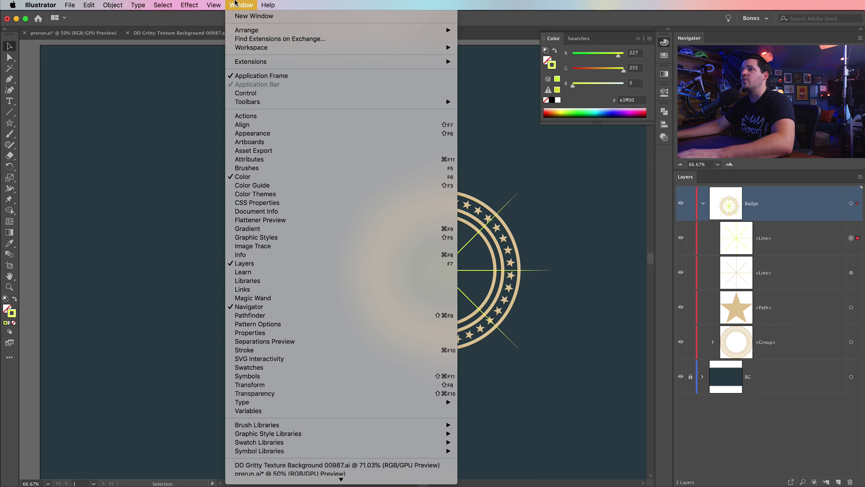
left_click(288, 135)
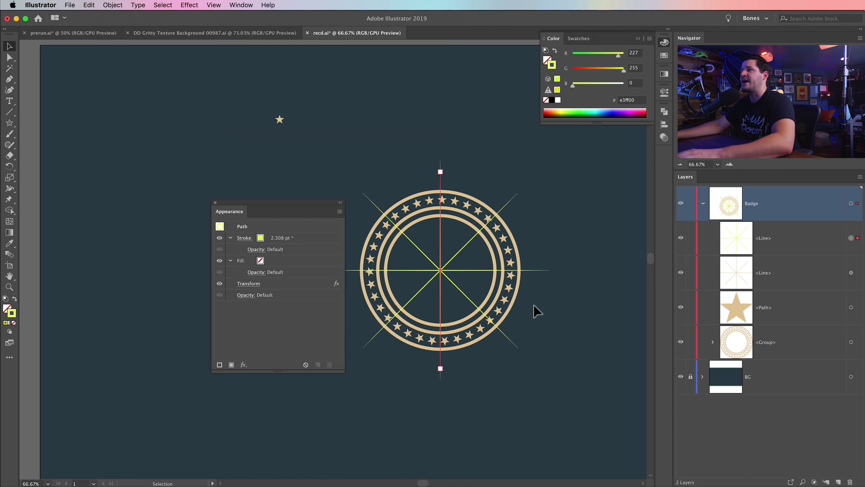
left_click_drag(301, 206, 215, 149)
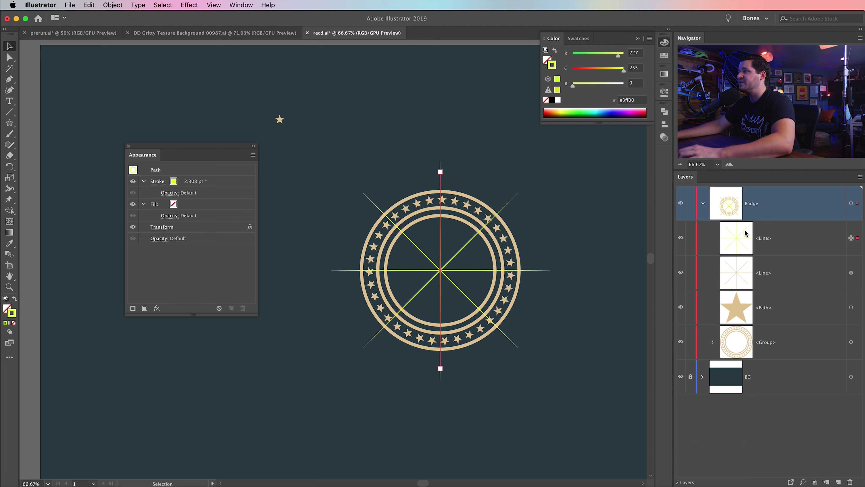
- Reorder the Badge layer so the yellow-green line sits below the tan line, and deselect everything
left_click(799, 239)
left_click_drag(794, 244, 795, 288)
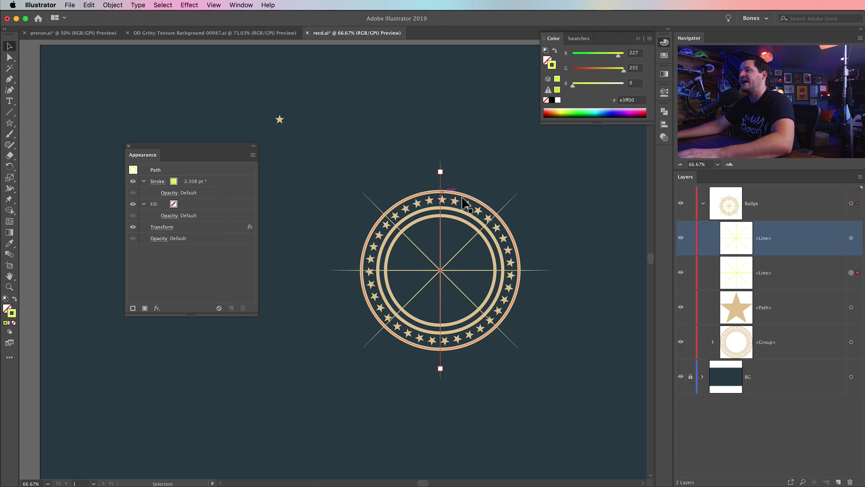
left_click(582, 217)
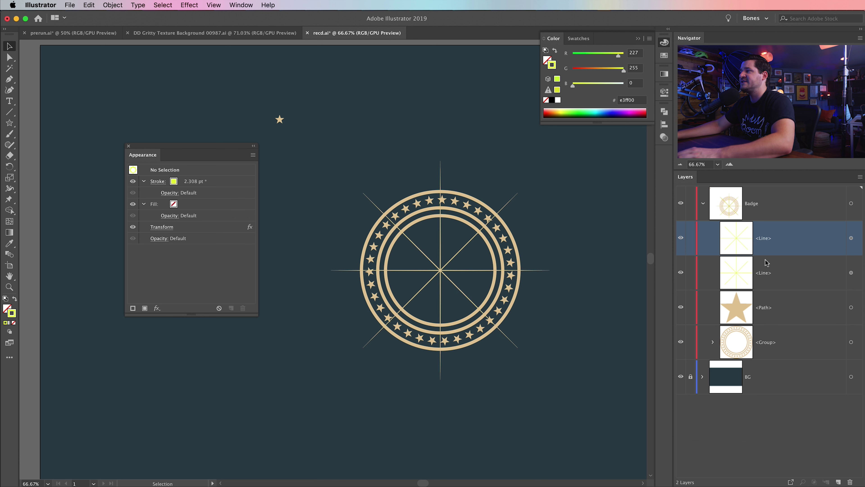
- Reopen the yellow-green line's existing Transform effect and set its copies to 19
left_click(851, 273)
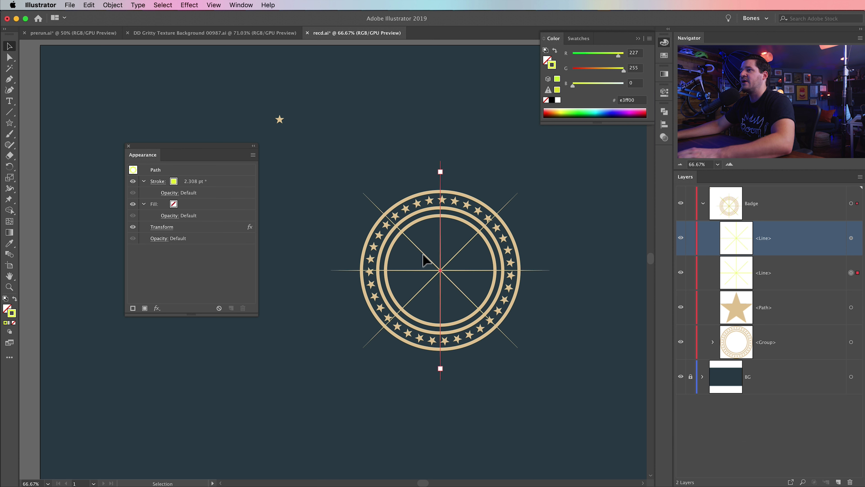
left_click(162, 227)
left_click_drag(249, 129, 250, 155)
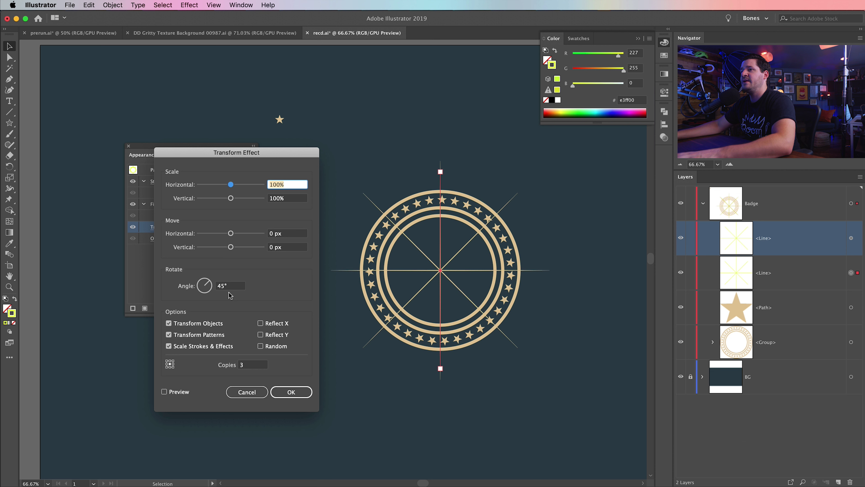
left_click(255, 365)
type("19")
key("Tab")
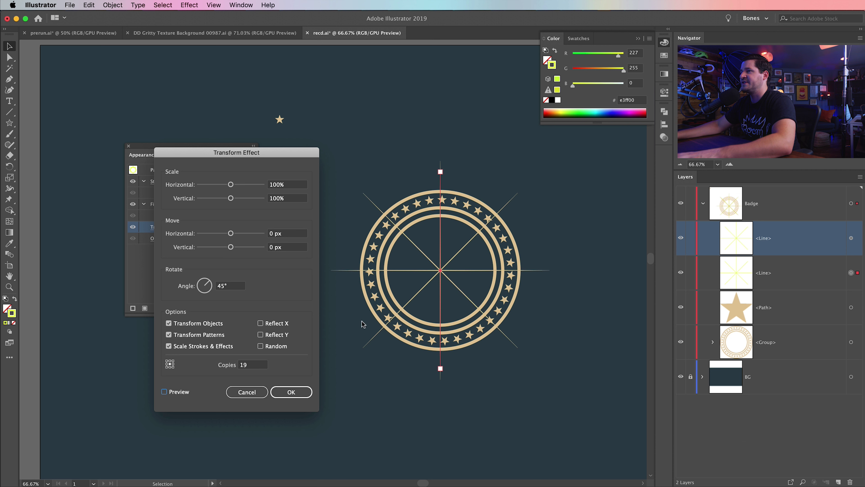
- Set the effect's rotation angle to 360/40 degrees, preview and apply it, and reselect the yellow-green line
left_click(236, 285)
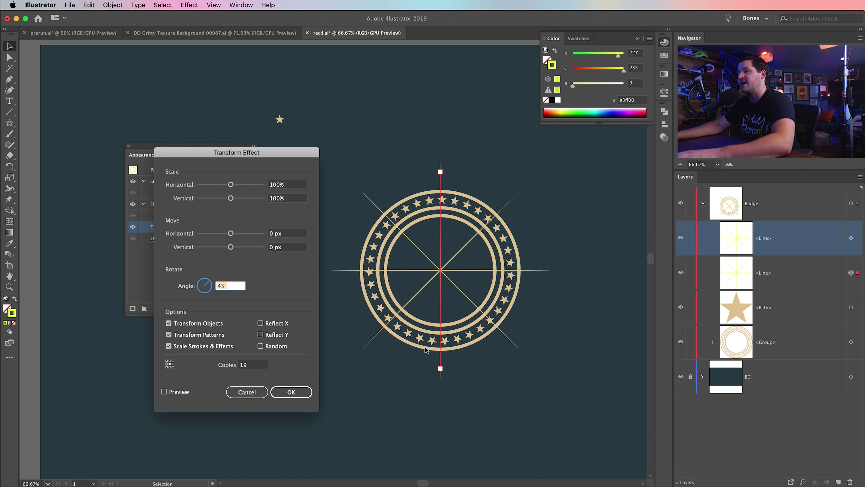
double_click(233, 286)
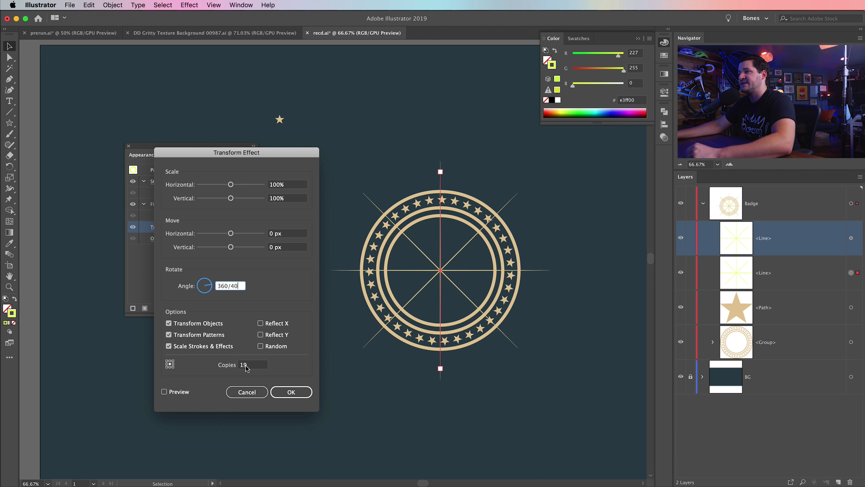
left_click(224, 300)
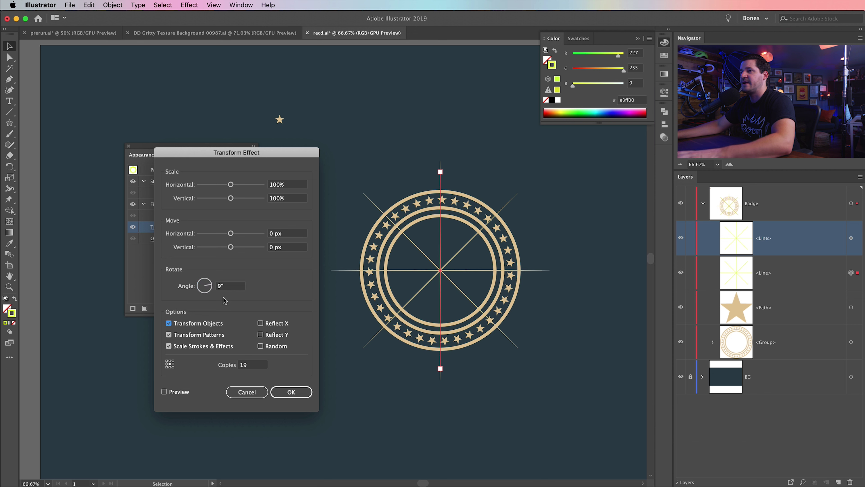
left_click(175, 395)
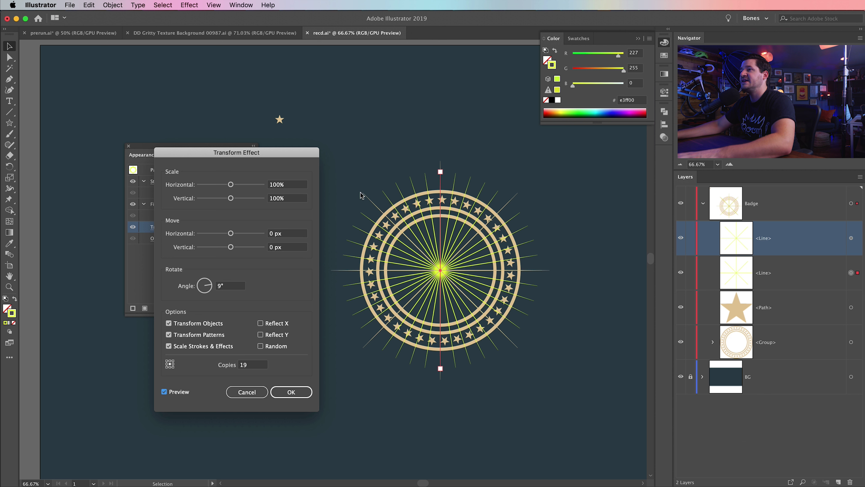
left_click(295, 391)
left_click(514, 358)
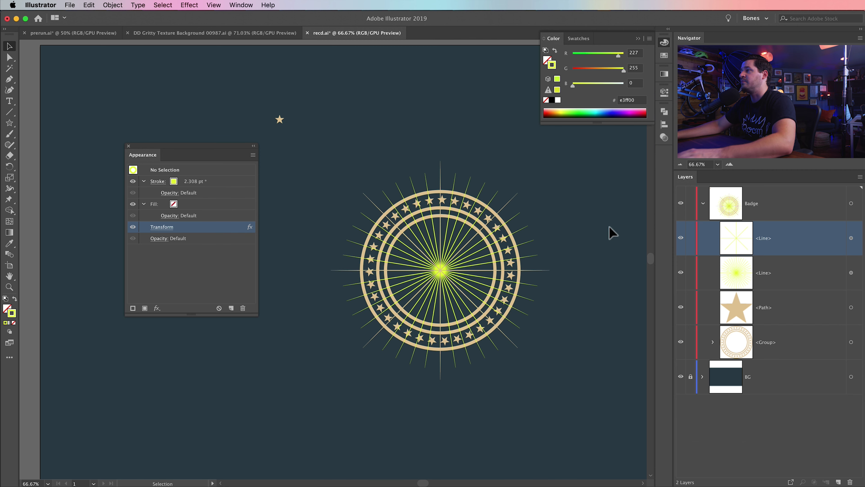
left_click(851, 273)
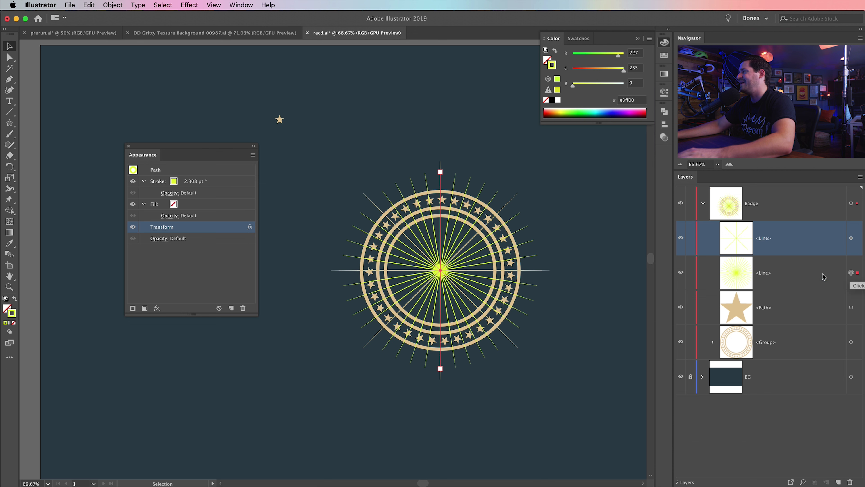
- Duplicate the yellow-green line in place and bring the copy to the top of the Badge layer
left_click(89, 4)
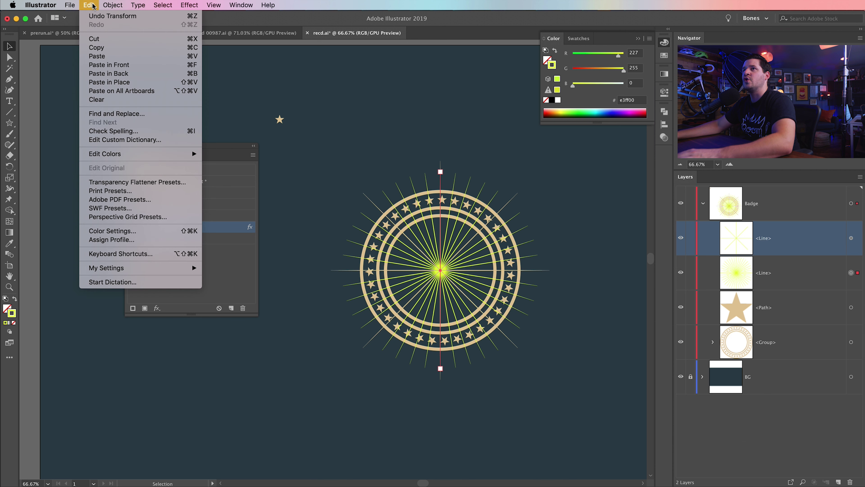
left_click(104, 48)
left_click(89, 4)
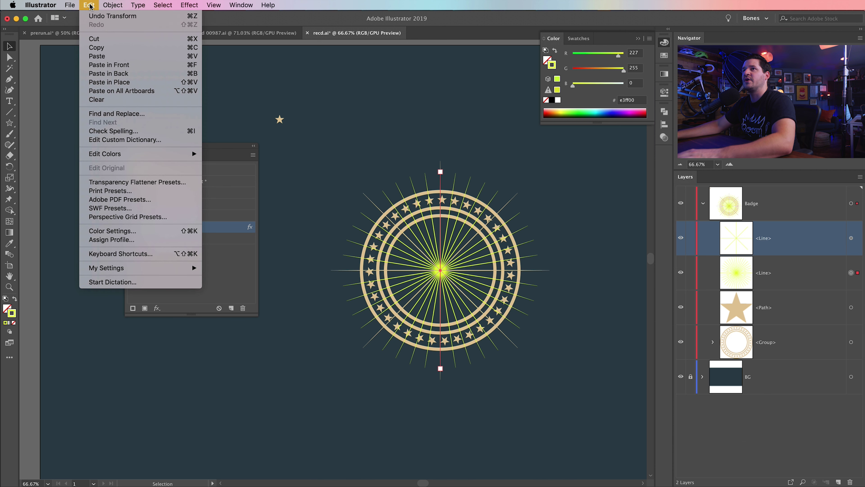
left_click(137, 66)
left_click_drag(785, 276, 775, 223)
- Recolor the duplicated line's stroke to pink, R 255, G 122, B 255, and deselect it
left_click_drag(582, 54, 572, 54)
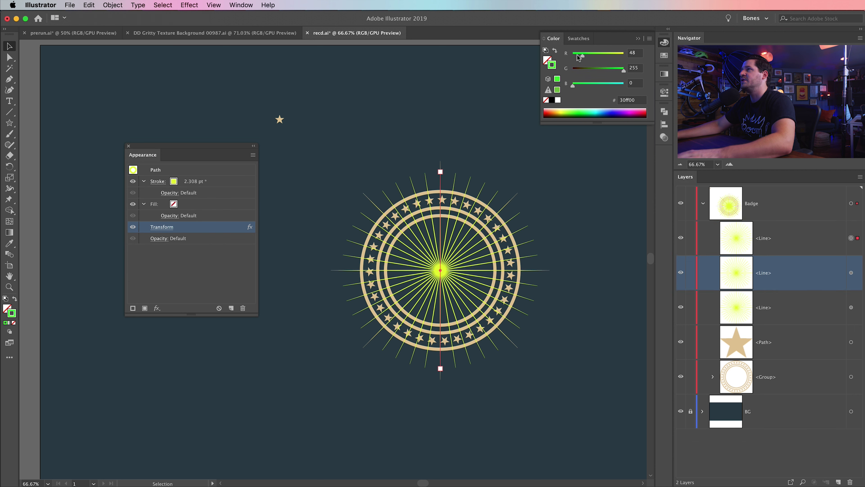
left_click(595, 69)
left_click_drag(614, 84, 631, 83)
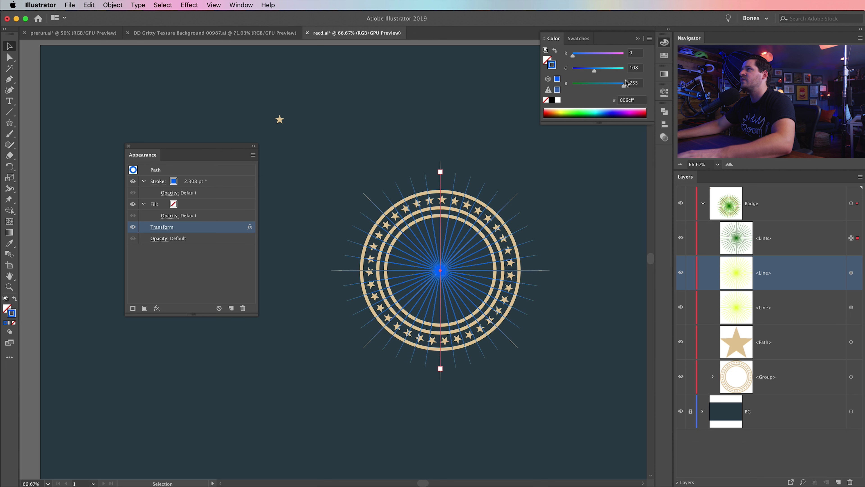
left_click_drag(612, 53, 597, 70)
left_click(556, 240)
- Scale the pink line non-uniformly to 100% horizontally and 90% vertically
key("z")
left_click(436, 221)
left_click(436, 222)
left_click_drag(395, 232, 537, 205)
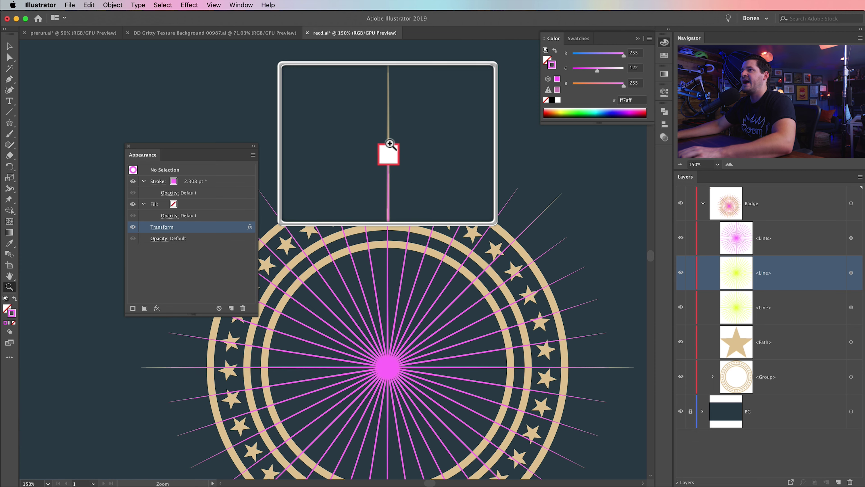
key("v")
left_click(386, 369)
left_click_drag(402, 287, 457, 262)
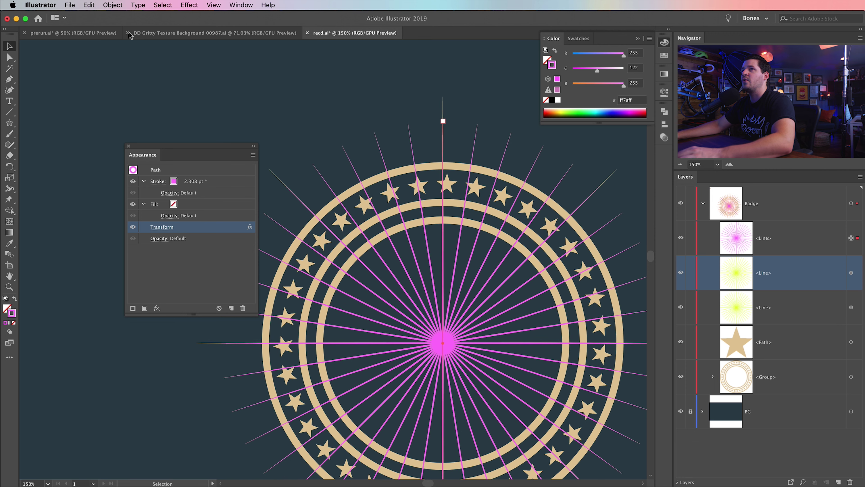
left_click(113, 5)
mouse_move(143, 16)
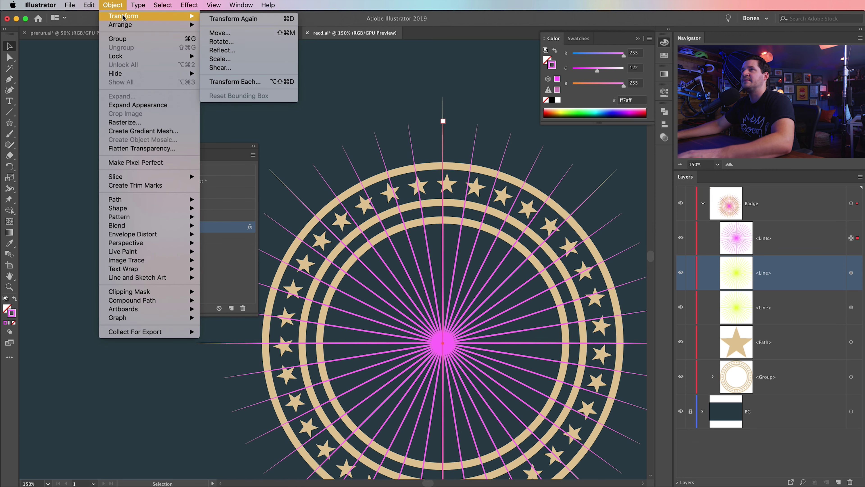
left_click(218, 59)
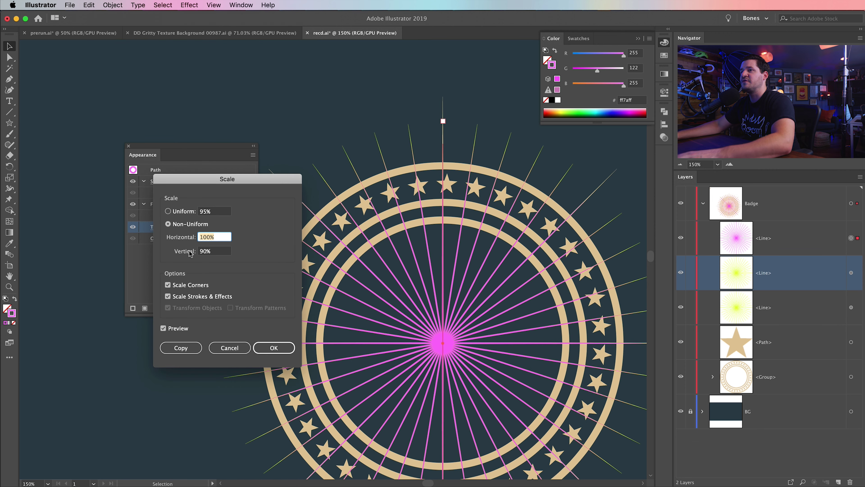
left_click(274, 348)
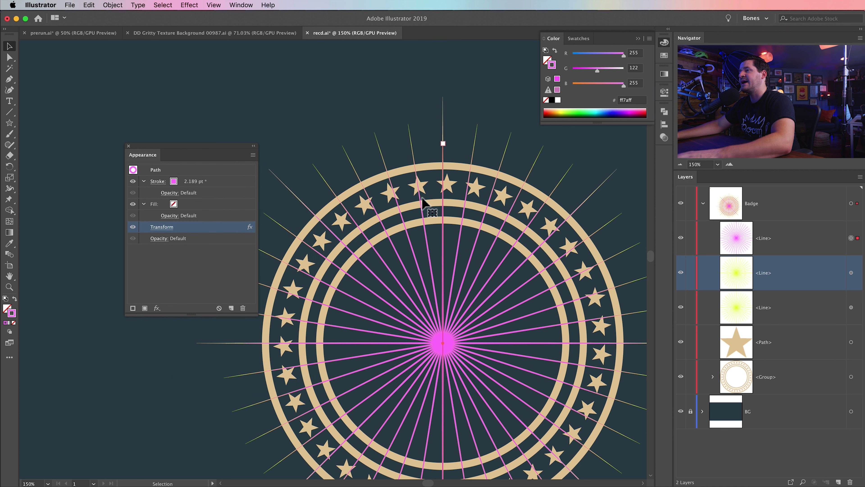
- Reorder the pink line below the yellow-green line and set the copies in its existing Transform effect to 59
left_click_drag(787, 238, 797, 323)
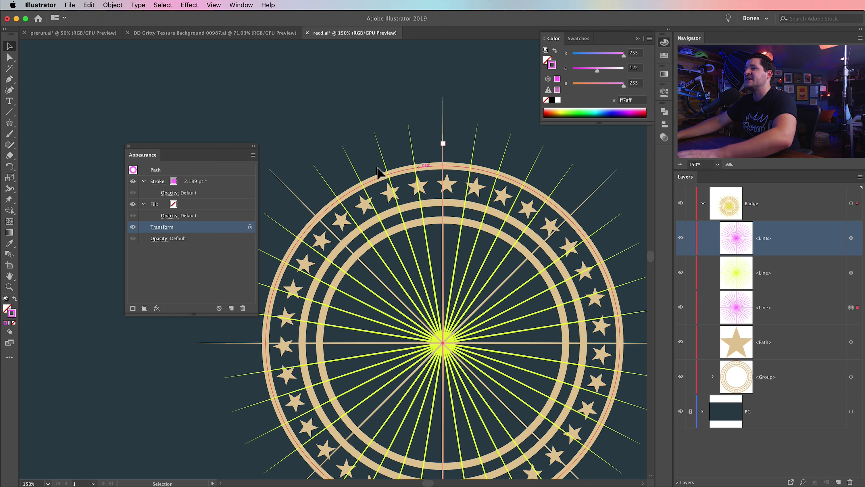
left_click_drag(216, 146, 184, 95)
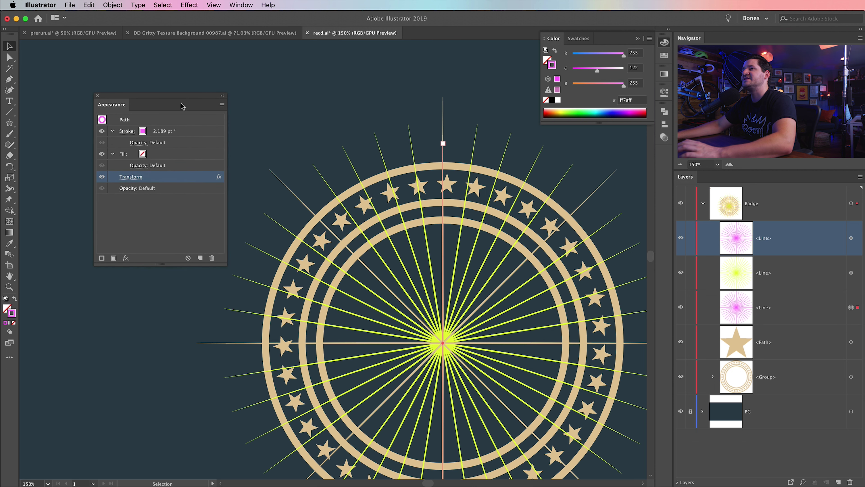
left_click(132, 177)
left_click_drag(279, 160, 296, 126)
left_click(266, 331)
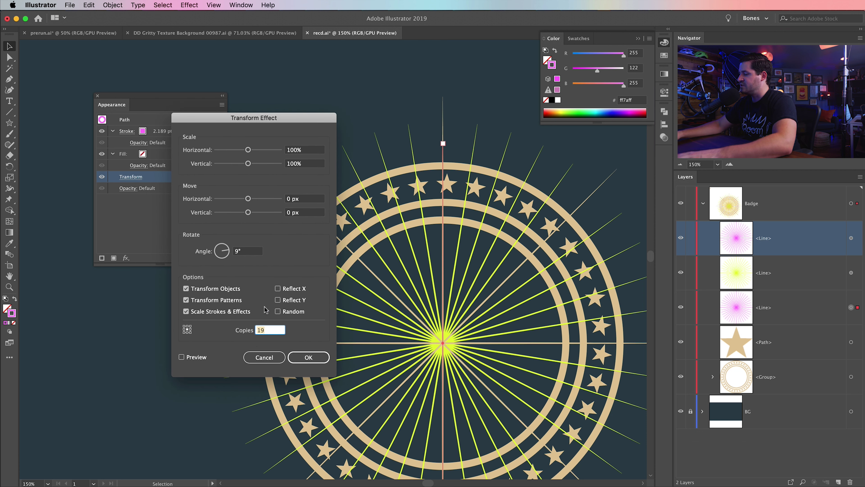
type("59")
key("Tab")
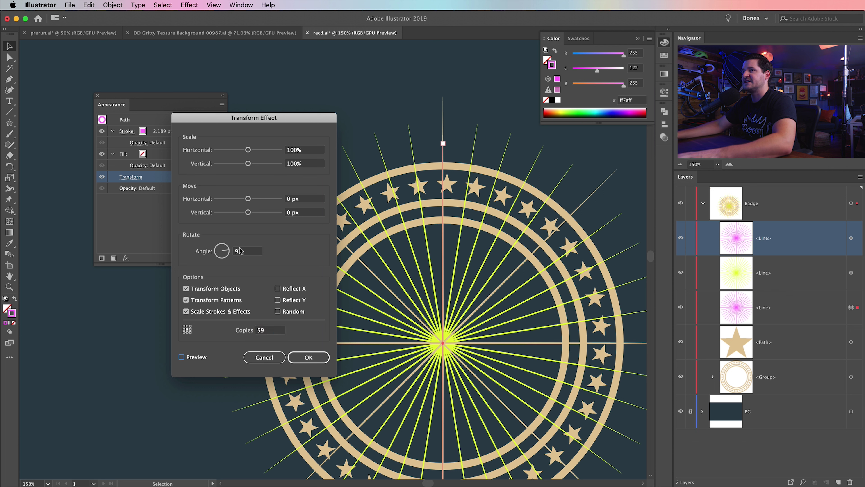
- Set the pink line's Transform rotation angle to 360/120 degrees, preview and apply it, and deselect everything
left_click_drag(248, 252, 213, 251)
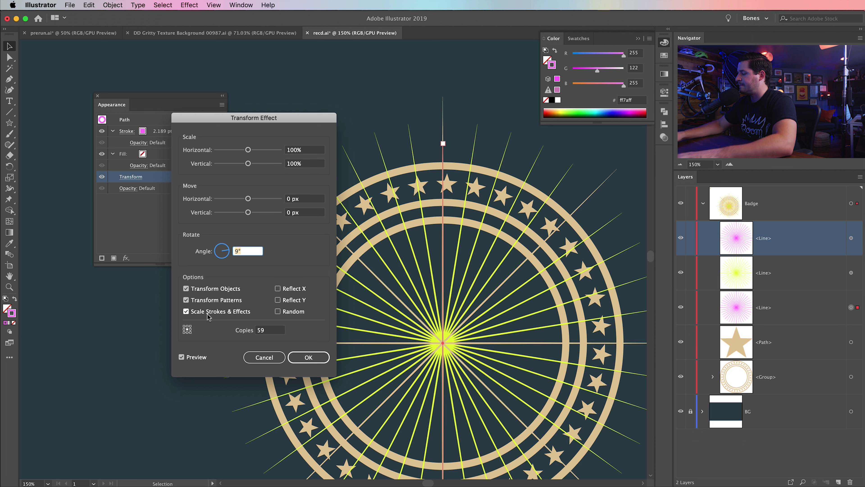
type("360/1")
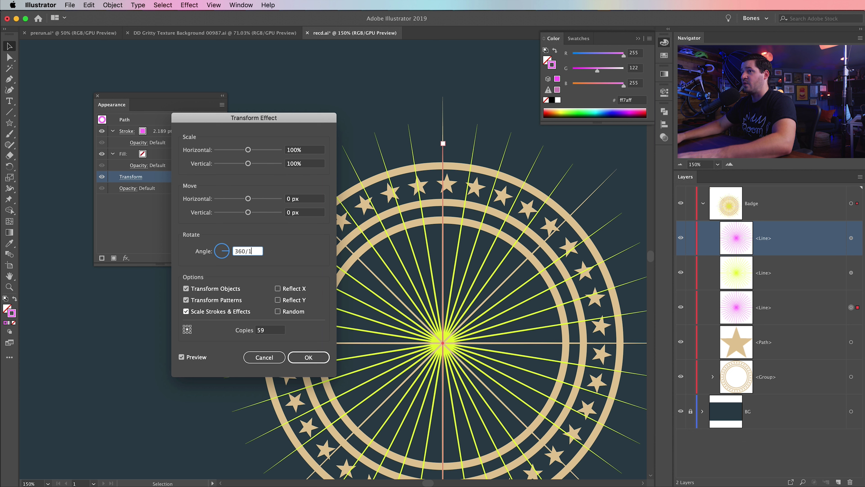
type("20")
key("Tab")
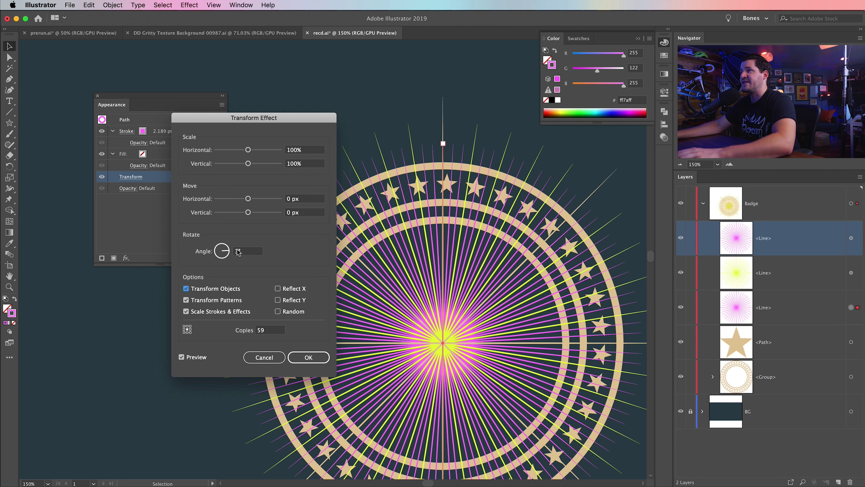
left_click(308, 357)
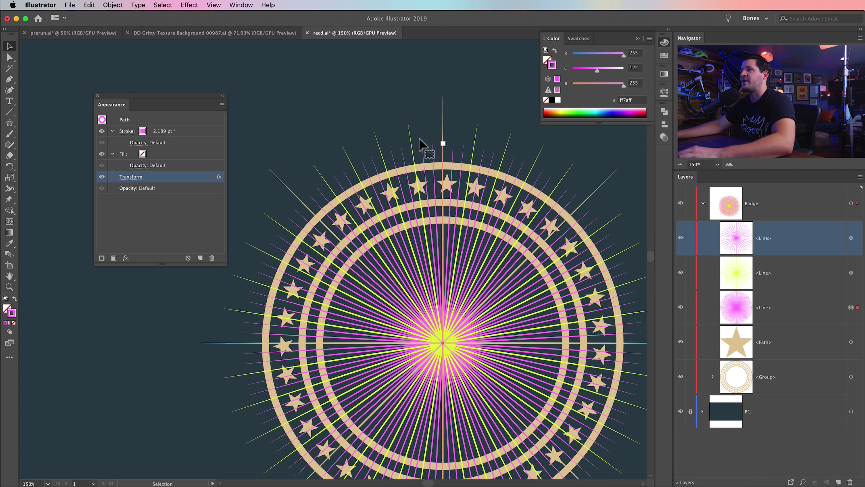
left_click(286, 115)
- Select all three radiating lines, recolor them by sampling the tan line with the Eyedropper, and deselect them
key("super+minus")
key("super+minus")
key("super+minus")
left_click_drag(326, 218, 420, 230)
key("z")
left_click(393, 296)
left_click(336, 231)
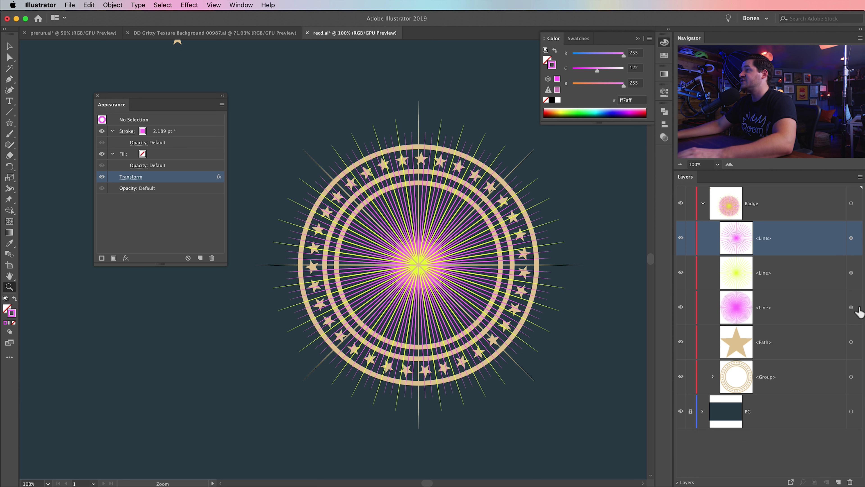
left_click(851, 308)
left_click(851, 272, "shift")
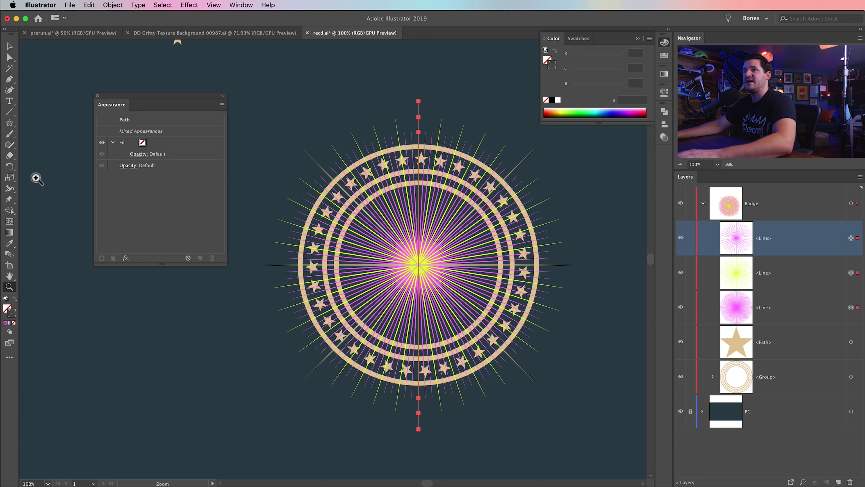
left_click(8, 244)
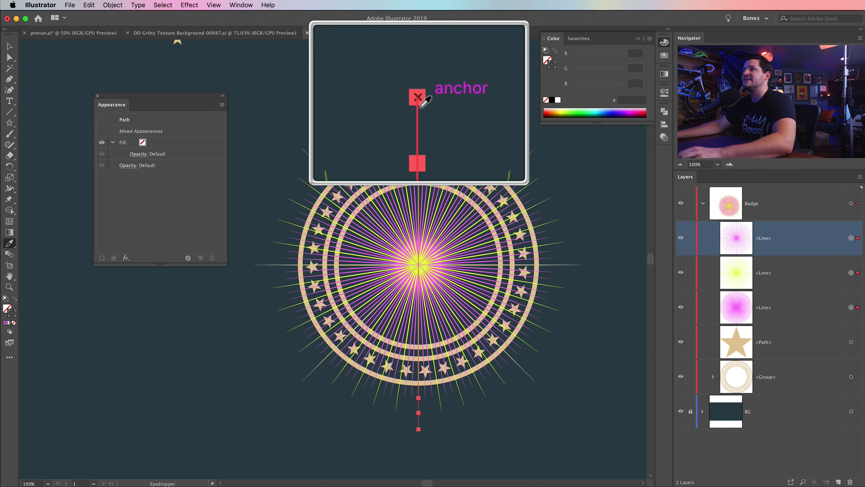
left_click(421, 105)
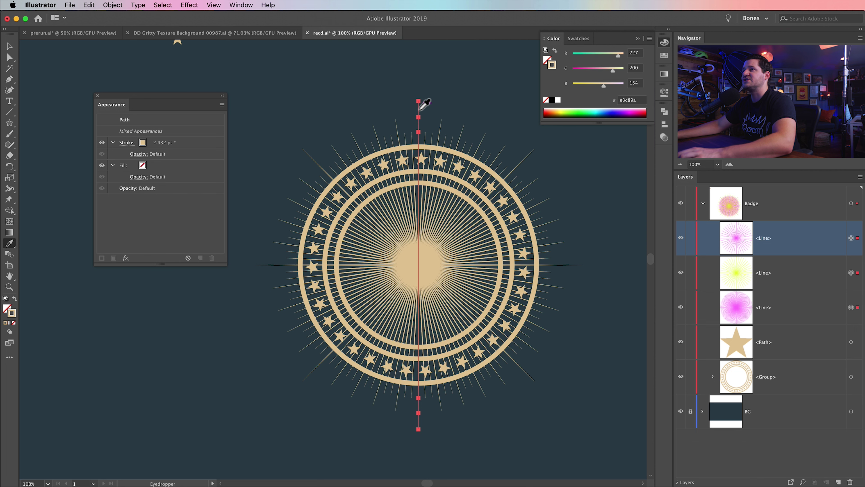
key("v")
left_click(314, 62)
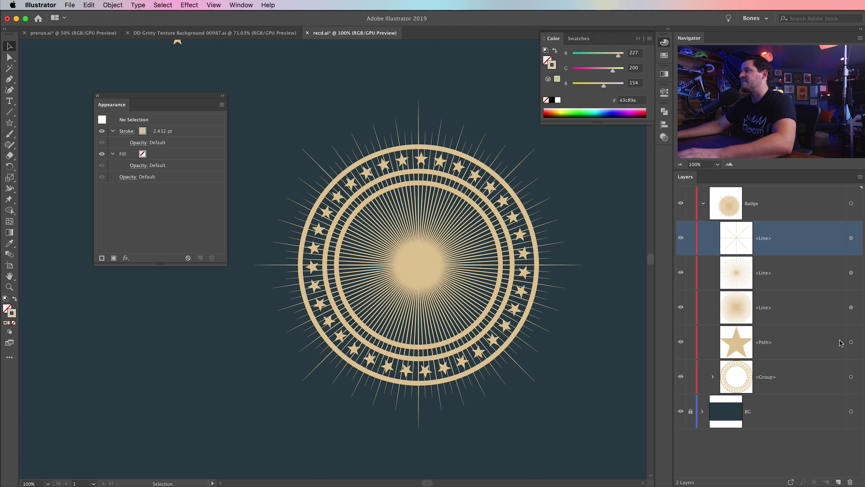
- Select the three radiating lines together and group them
left_click_drag(326, 62, 483, 145)
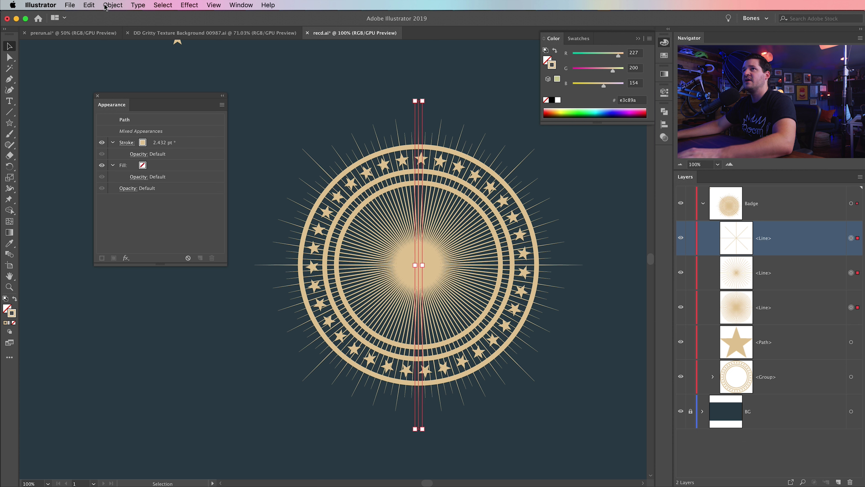
left_click(115, 5)
left_click(119, 38)
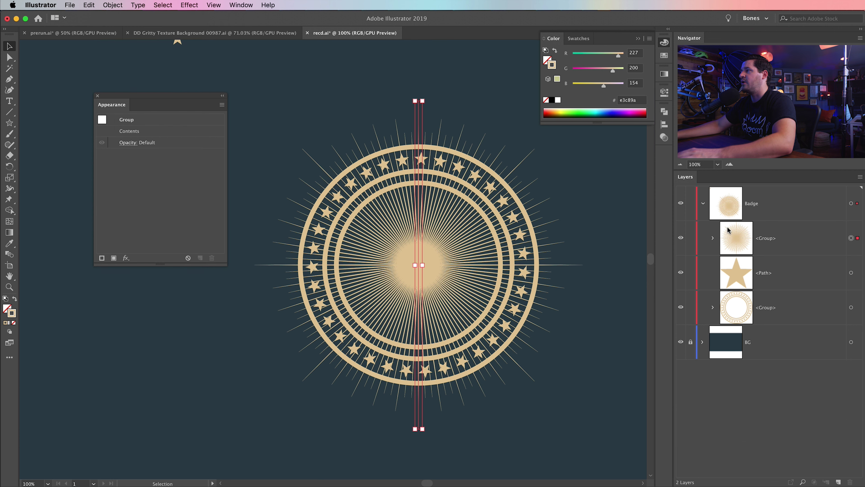
- Expand the ring group, copy its outermost ellipse, and collapse the group again
left_click(713, 309)
left_click(846, 342)
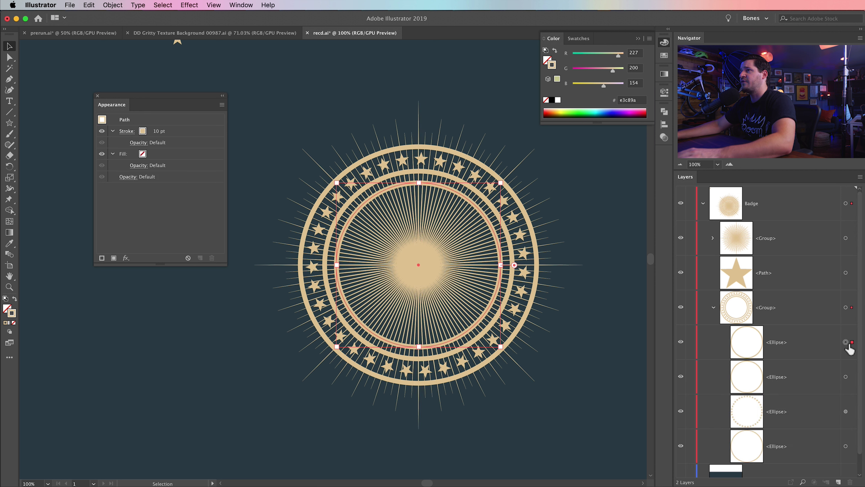
left_click(846, 446)
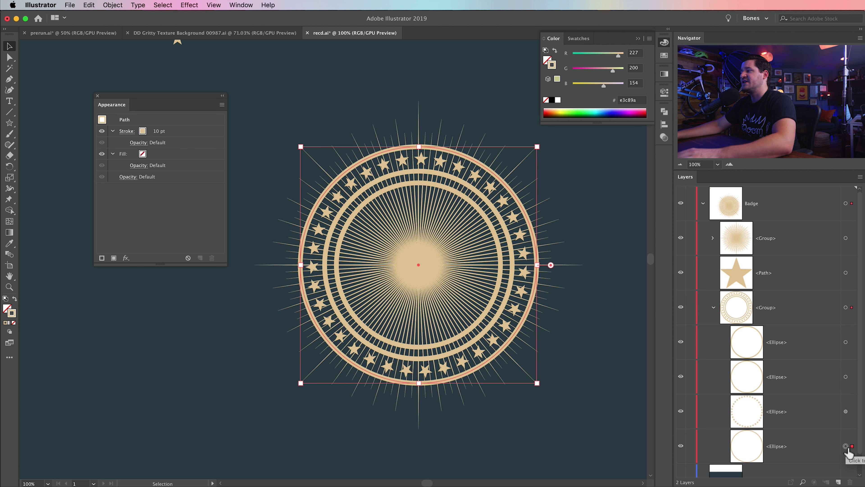
left_click(850, 453)
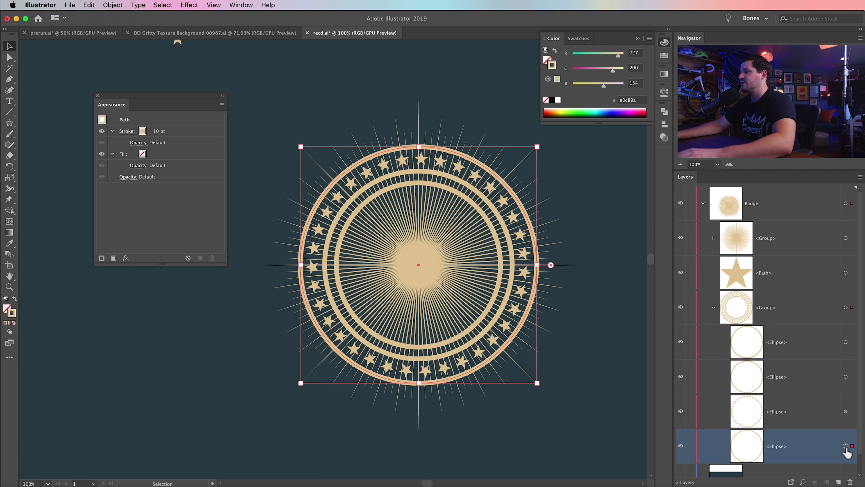
key("a")
left_click(88, 6)
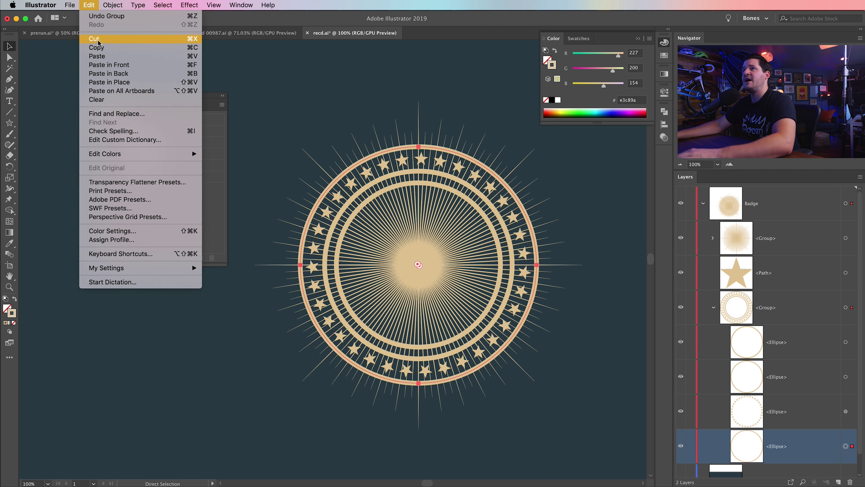
left_click(101, 48)
left_click(713, 306)
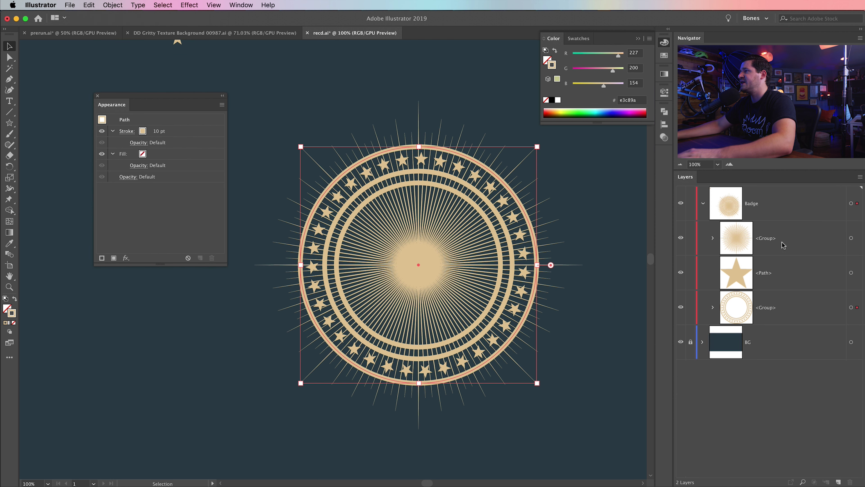
- Target the group of radiating lines, add an empty opacity mask to it and enter the mask for editing
left_click(739, 234)
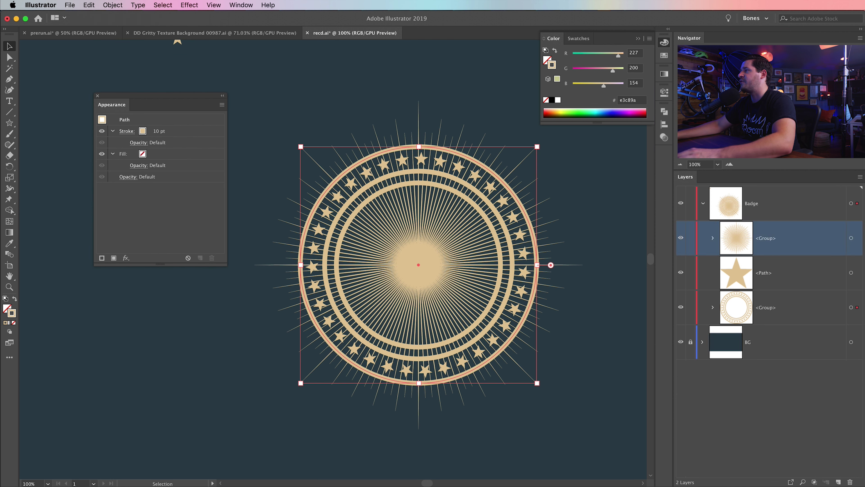
left_click(852, 239)
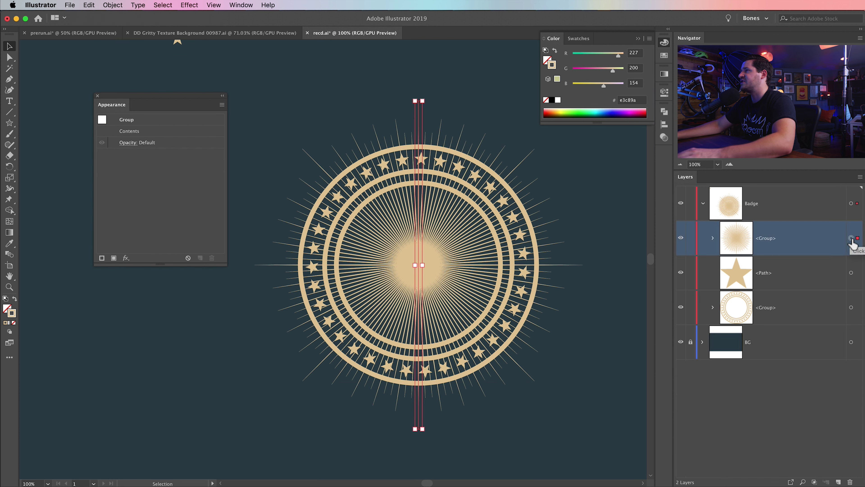
left_click(663, 138)
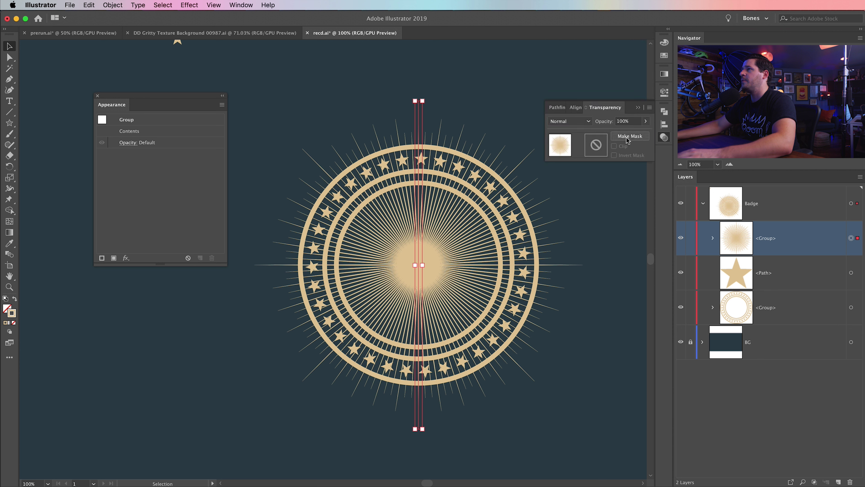
left_click(663, 94)
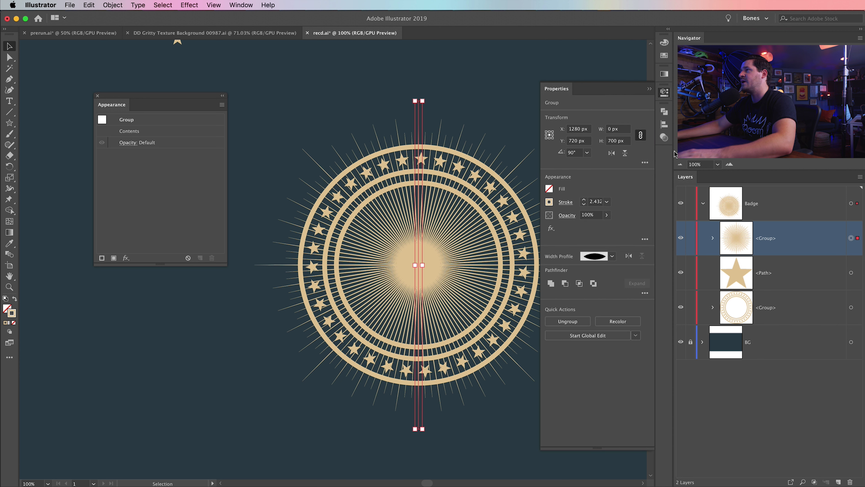
left_click(664, 138)
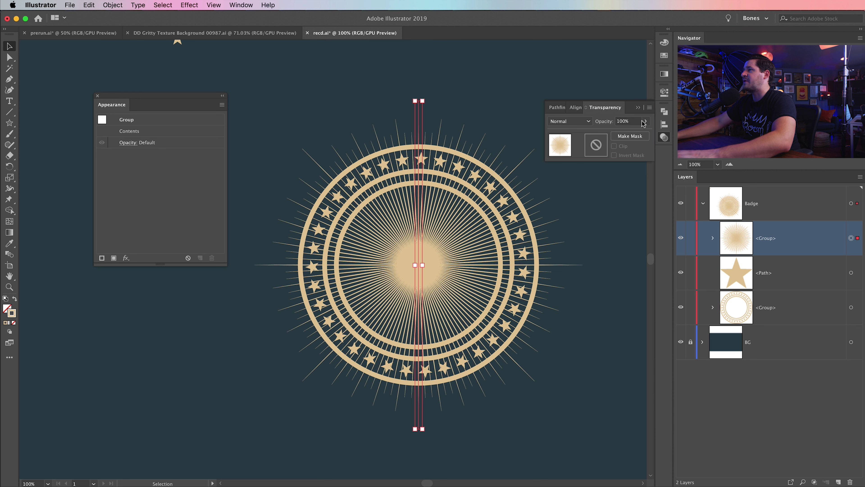
double_click(595, 146)
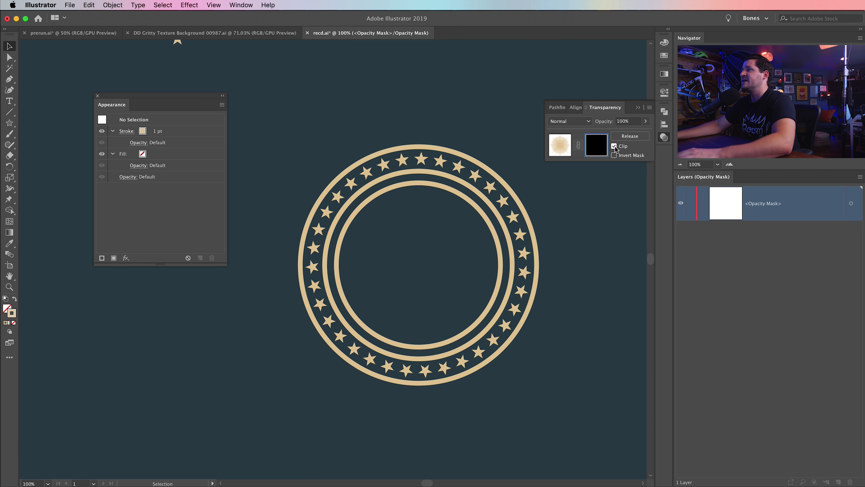
- Turn off clipping for the opacity mask and paste the copied outer ellipse in front inside the mask
left_click(615, 146)
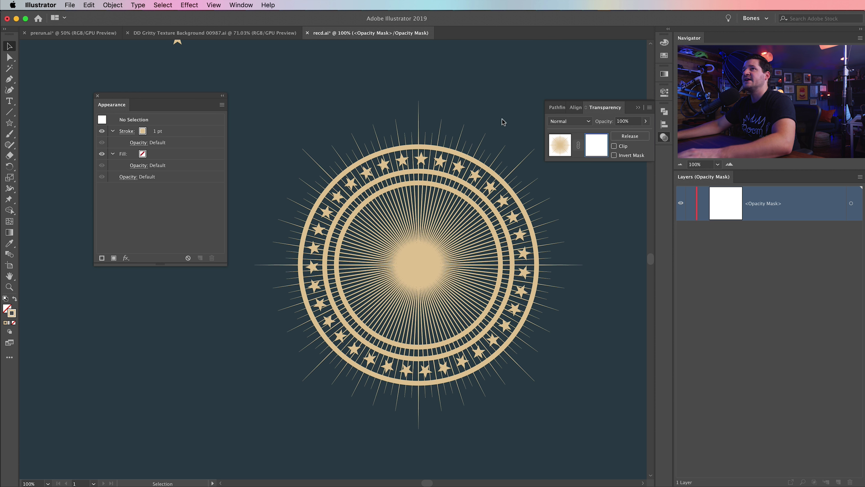
left_click(89, 5)
left_click(122, 64)
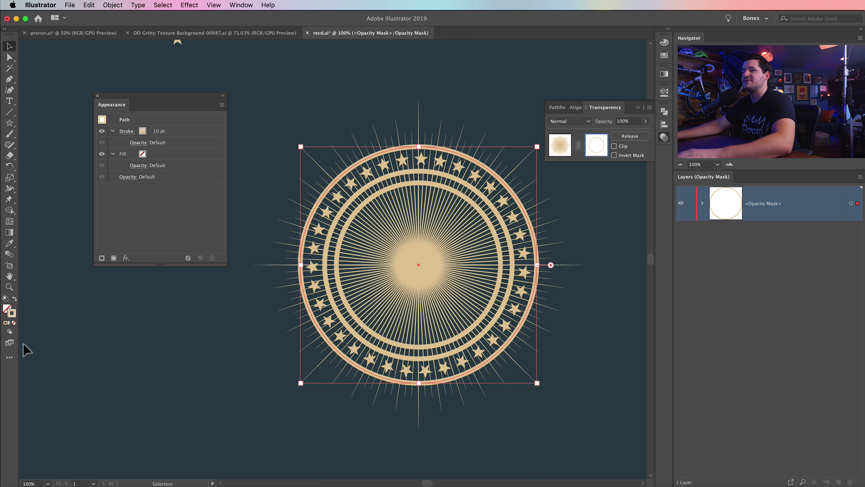
- Swap the mask ellipse's stroke and fill, and set its fill to black with no stroke
left_click(15, 299)
left_click(7, 308)
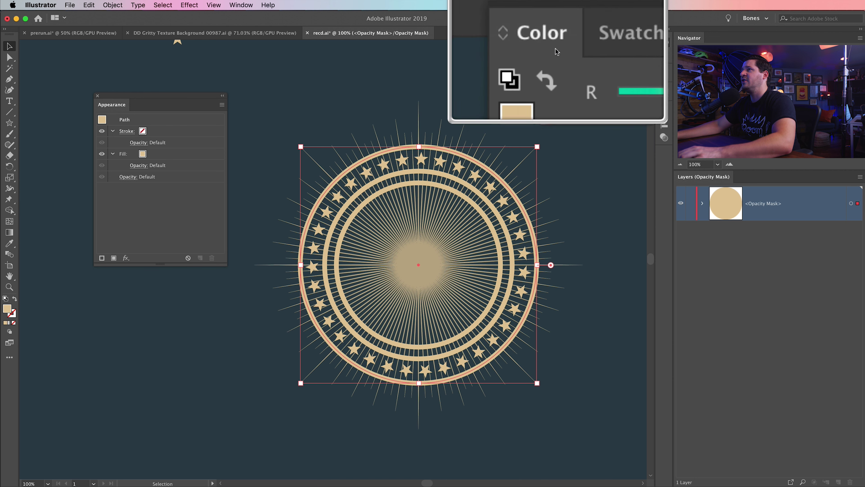
left_click(552, 100)
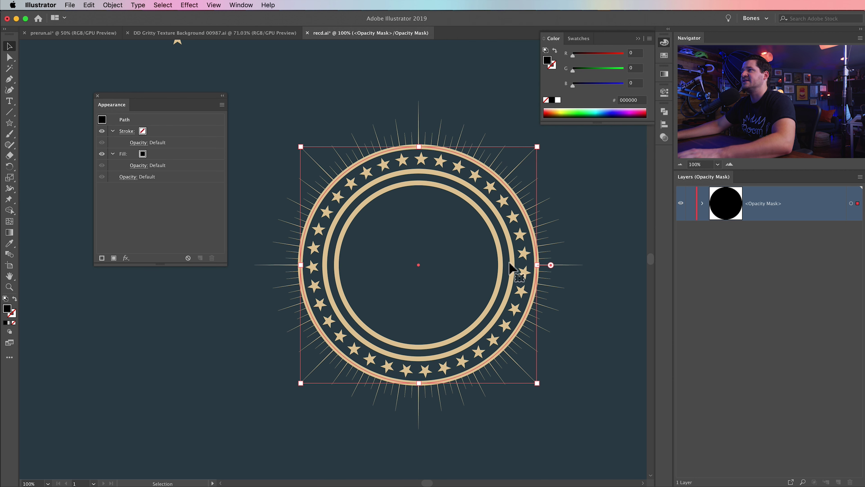
- Exit mask editing by returning to the lines' artwork, deselect everything, and close the Transparency and Appearance panels
left_click(666, 138)
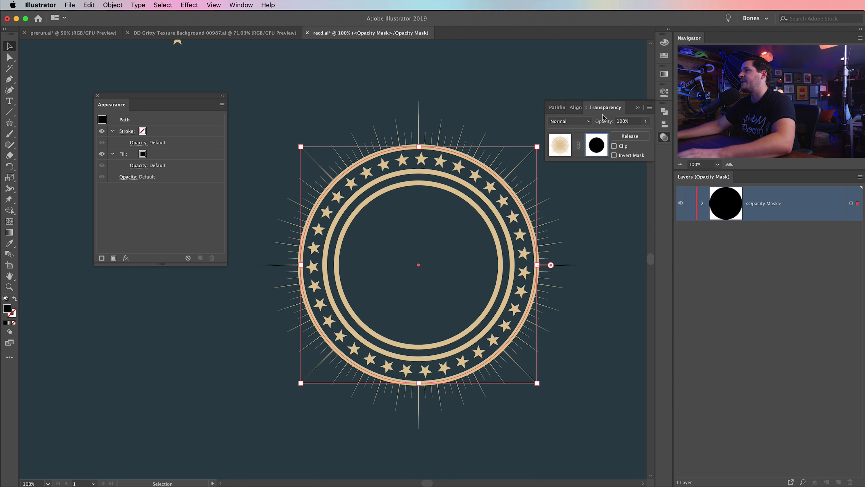
left_click(561, 146)
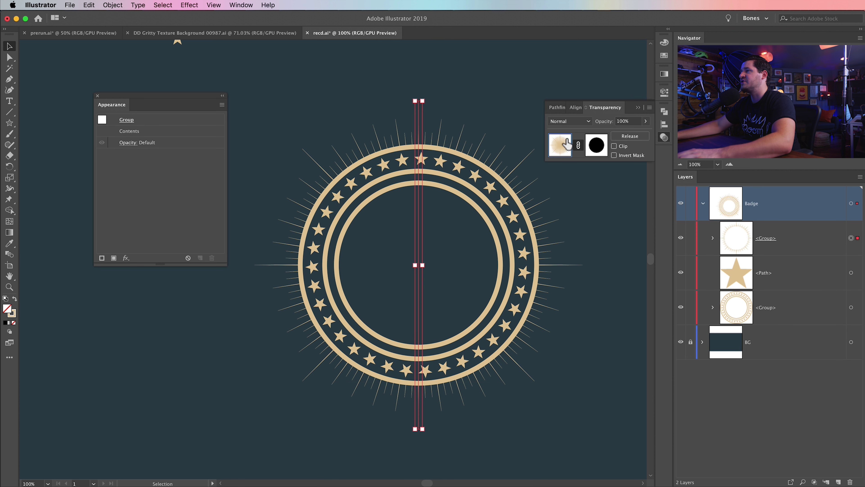
left_click(575, 403)
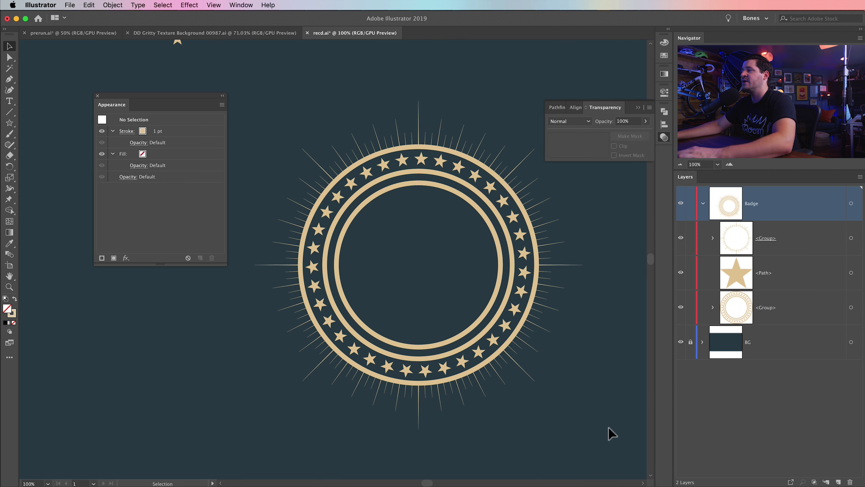
left_click(665, 138)
left_click_drag(450, 251, 467, 254)
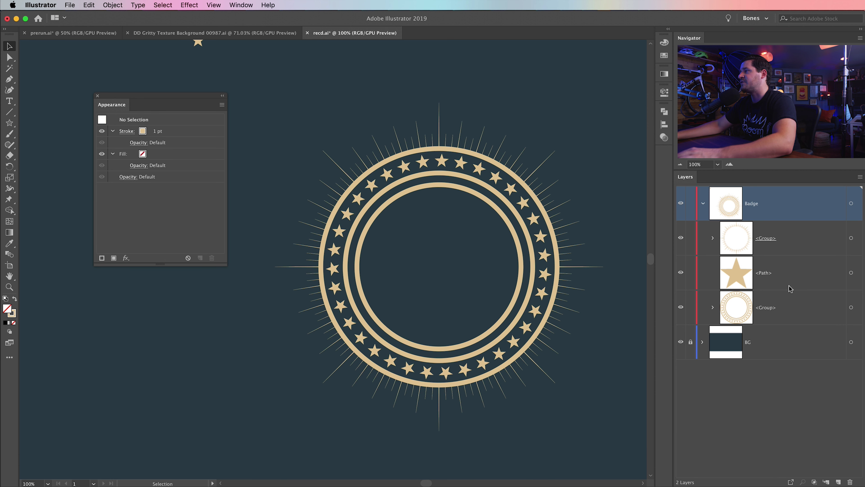
left_click(98, 98)
left_click_drag(493, 261, 445, 262)
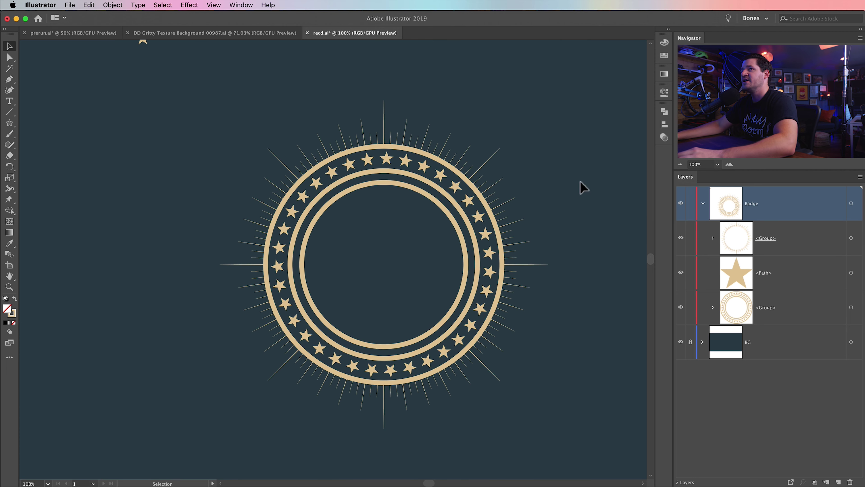
- Draw a 600 x 135 px rectangle over the badge with a tan fill and no stroke
left_click_drag(10, 123, 47, 124)
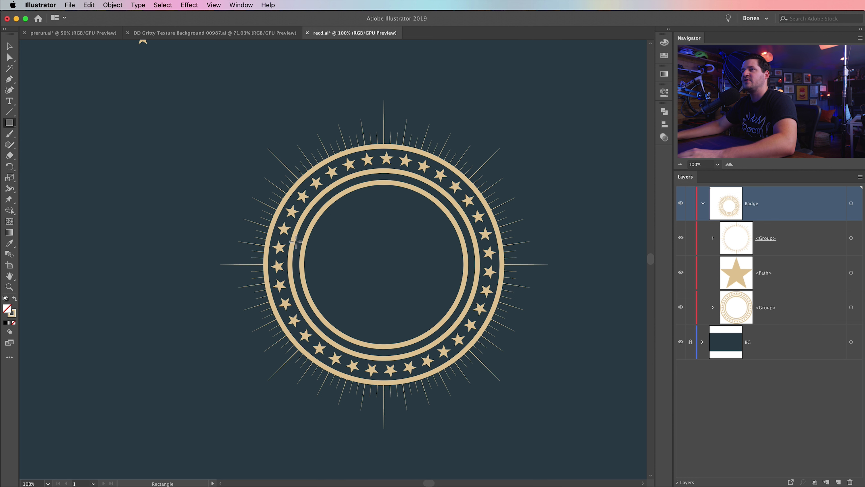
left_click(362, 260)
left_click_drag(563, 219, 316, 216)
type("600")
key("Tab")
type("135")
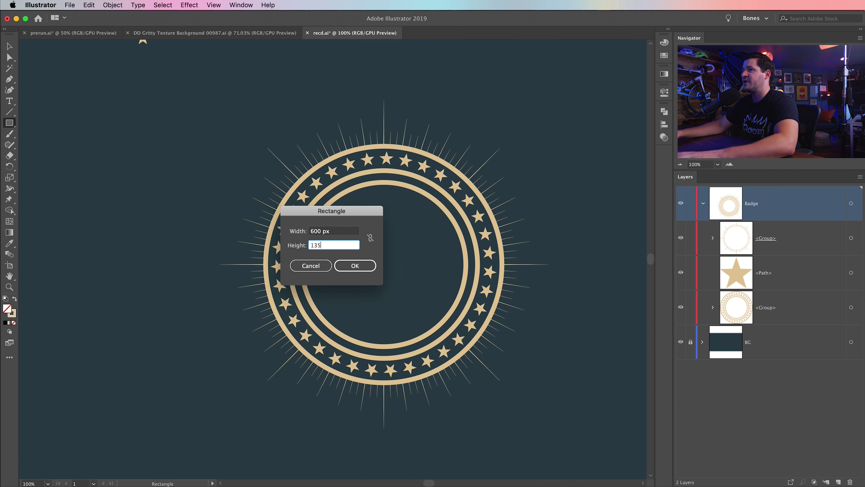
key("Tab")
left_click(362, 268)
key("v")
left_click(14, 299)
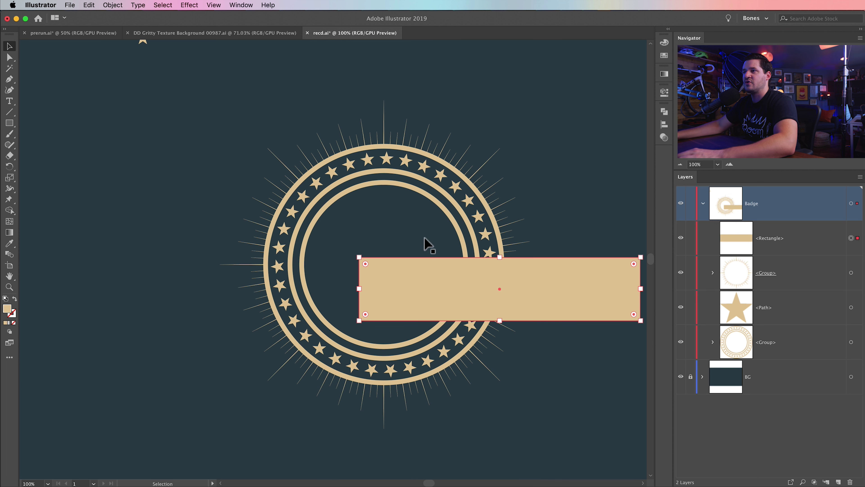
- Move the tan rectangle across the middle of the badge, slightly above the rings' centre, centred horizontally, and deselect it
left_click_drag(523, 295, 454, 334)
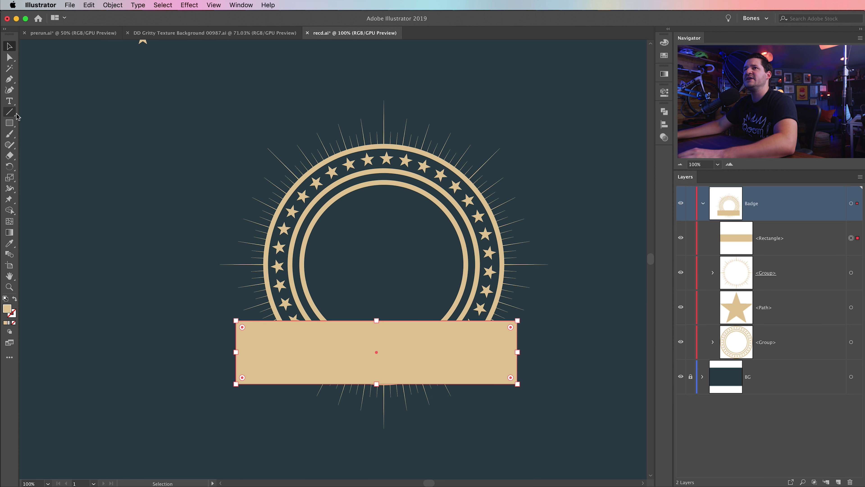
left_click_drag(287, 341, 276, 293)
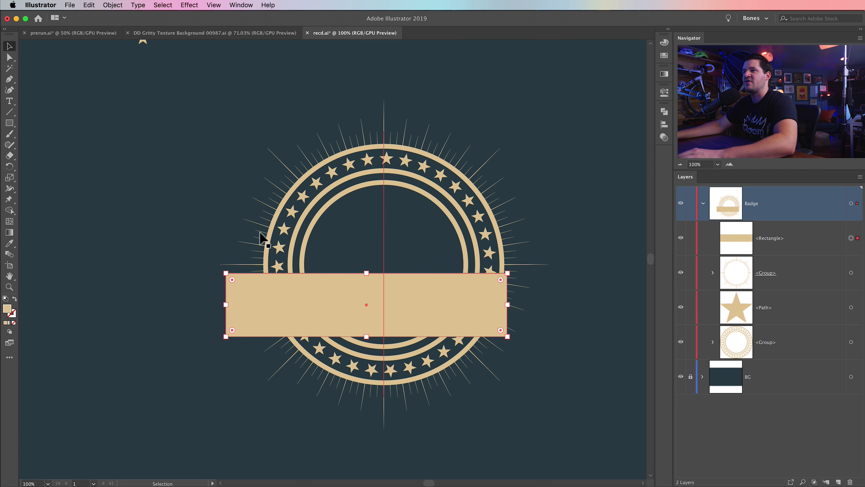
left_click_drag(333, 312, 351, 262)
left_click(149, 292)
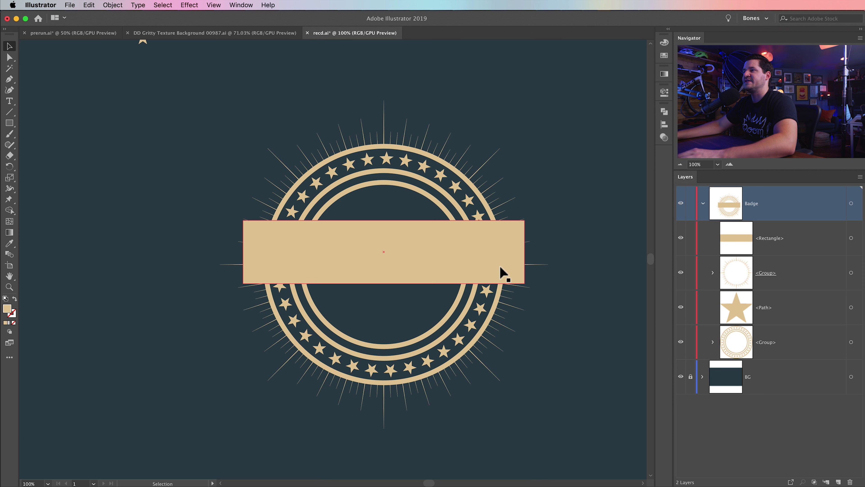
- Select the rectangle and reorder the ring group above the radiating lines group, directly below the rectangle
left_click(351, 236)
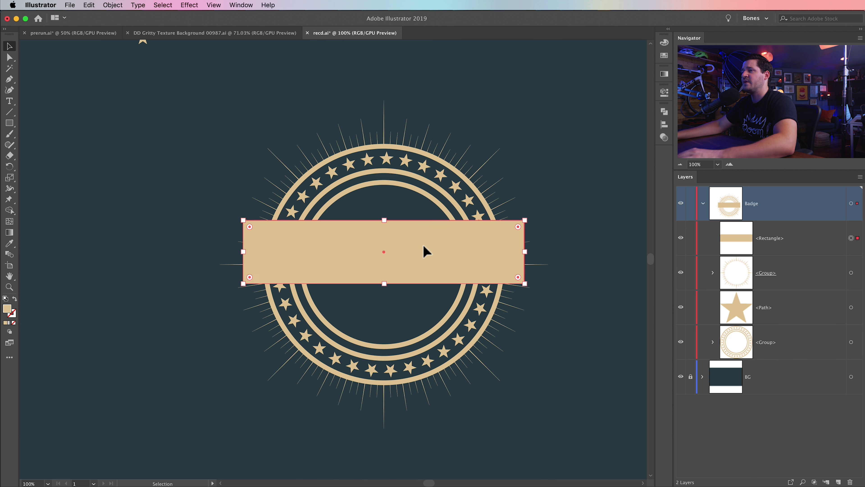
left_click(395, 183, "shift")
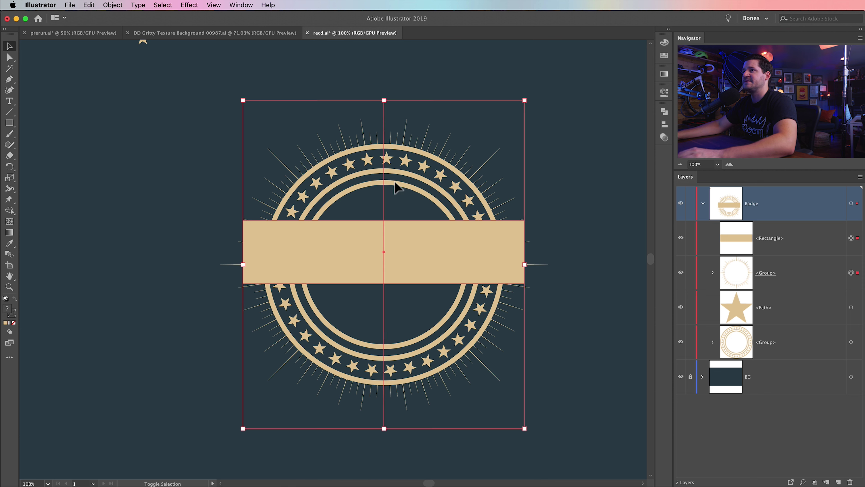
left_click(385, 116, "shift")
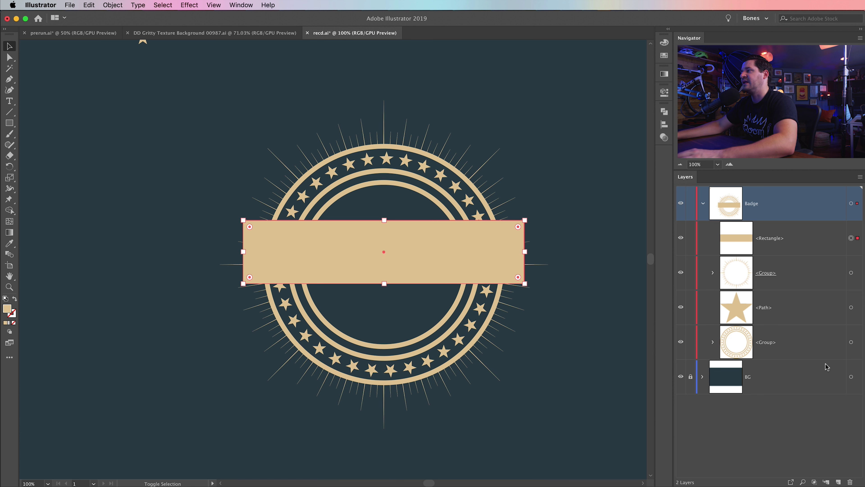
left_click(791, 258)
left_click(780, 361)
left_click_drag(763, 342, 783, 271)
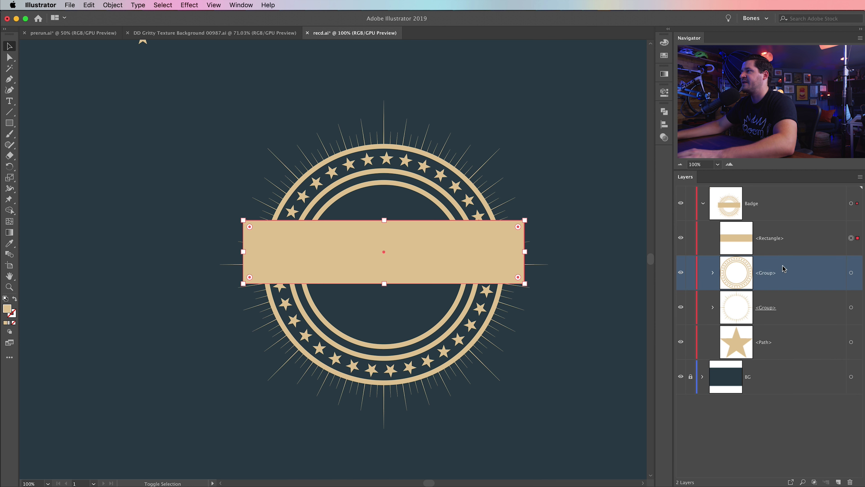
- Add the ring group to the selected rectangle, align both on their horizontal centres, and deselect them
left_click(412, 157)
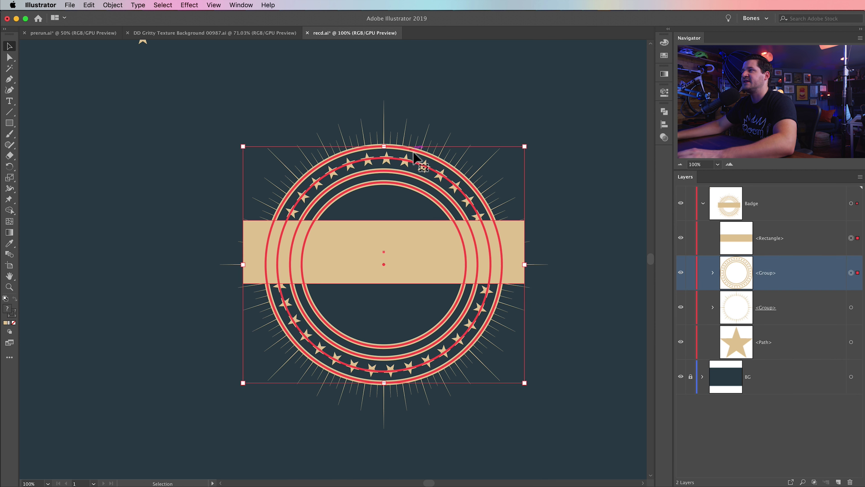
left_click(665, 124)
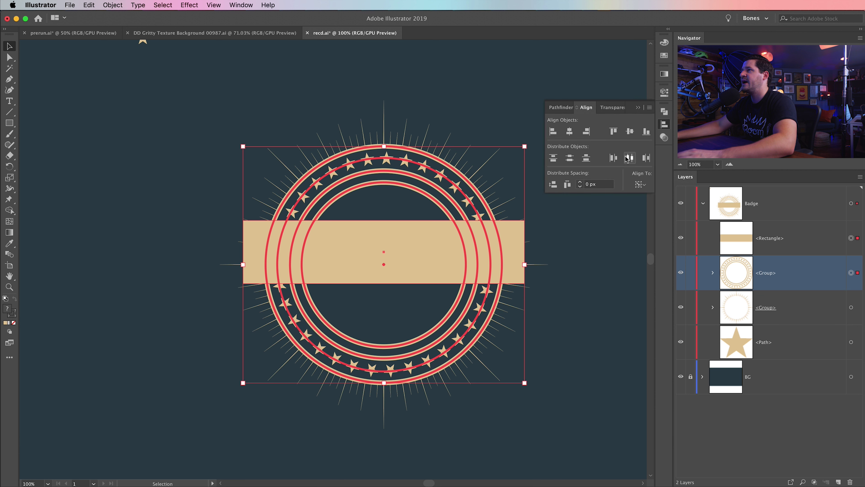
left_click(569, 131)
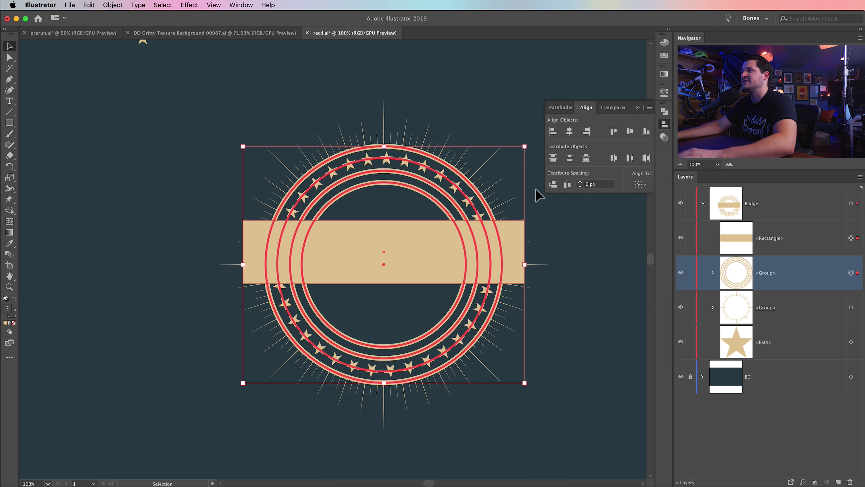
left_click(602, 347)
- Copy the tan rectangle and paste the duplicate directly behind it
left_click(338, 248)
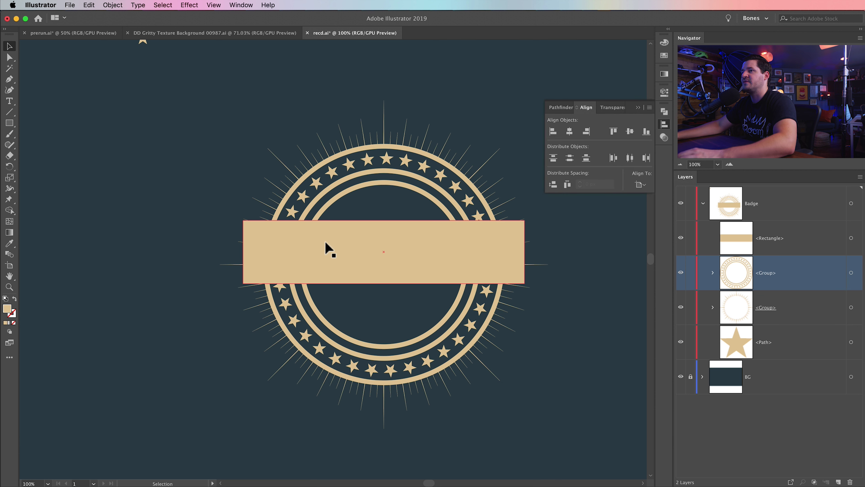
left_click(95, 5)
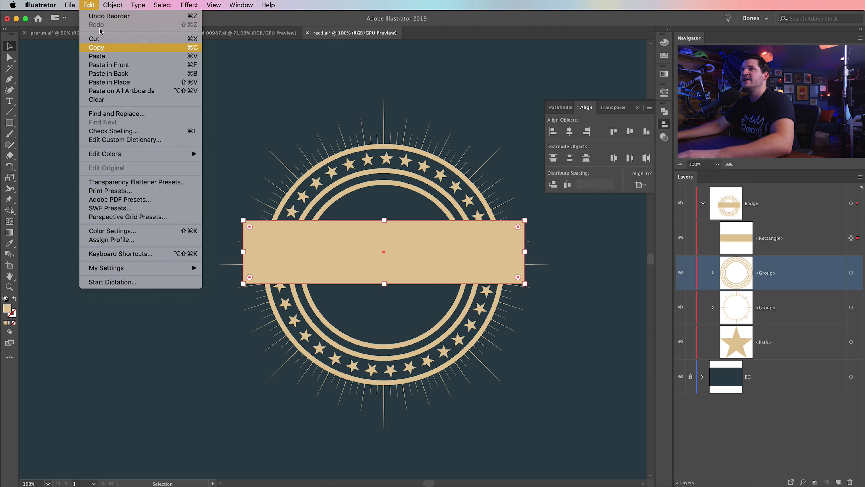
left_click(109, 73)
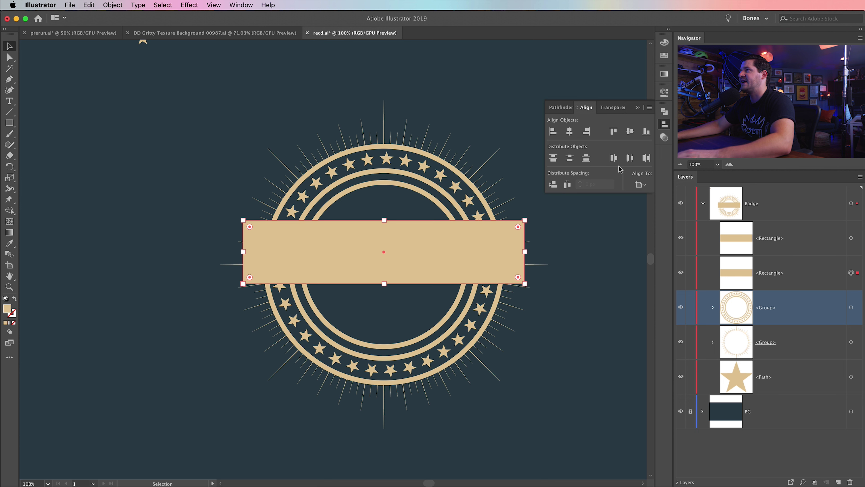
- Set the back rectangle's width to 740 px, keeping its height independent
left_click(664, 93)
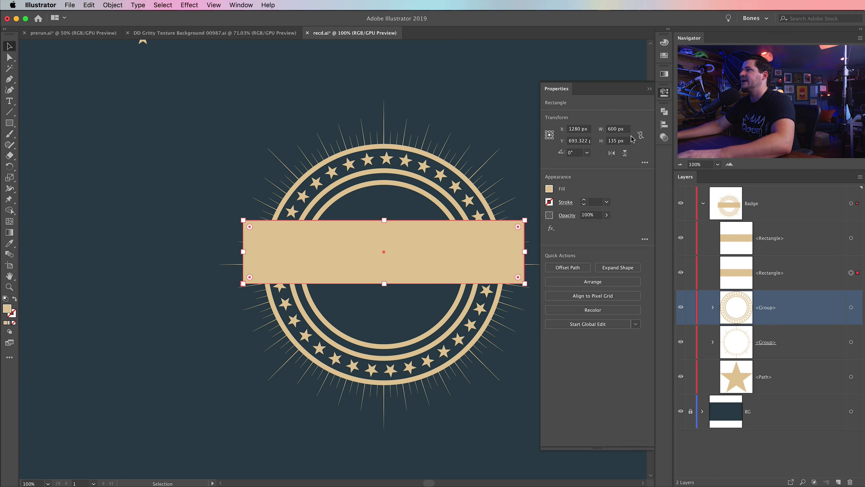
left_click(614, 131)
type("740")
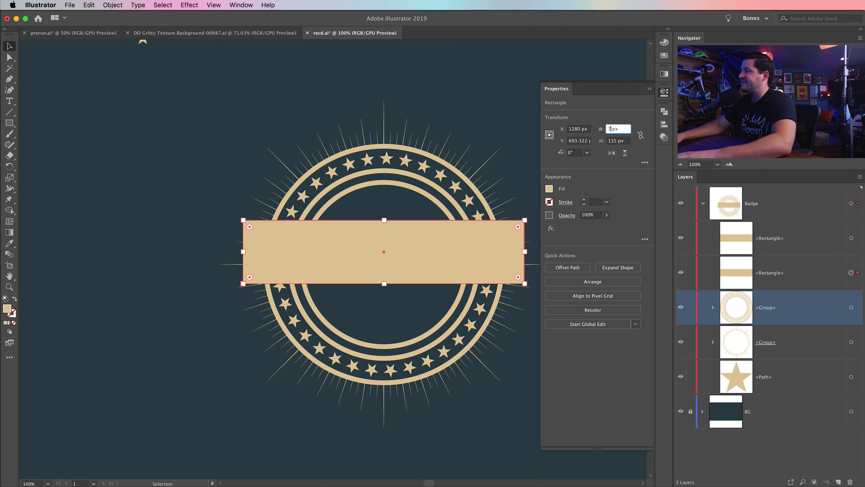
key("Tab")
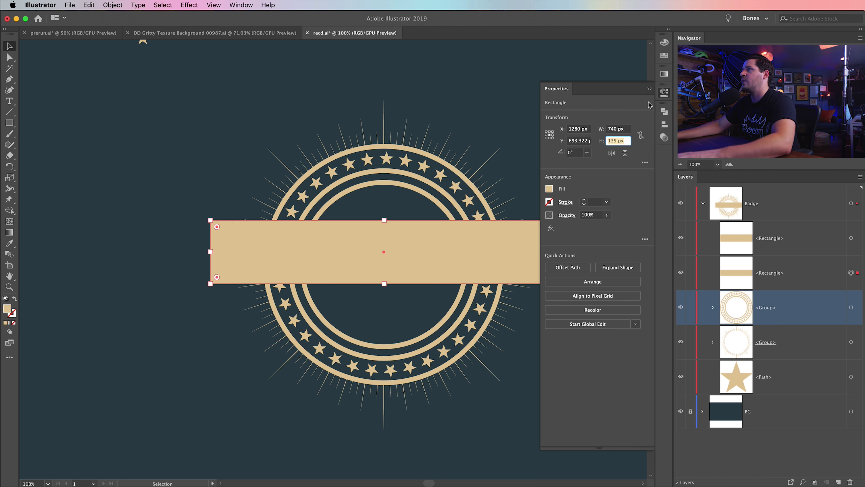
left_click(665, 92)
- Fill the back rectangle with bright yellow-green e3ff00 by setting blue to 0 and green to 255, and deselect it
left_click(665, 43)
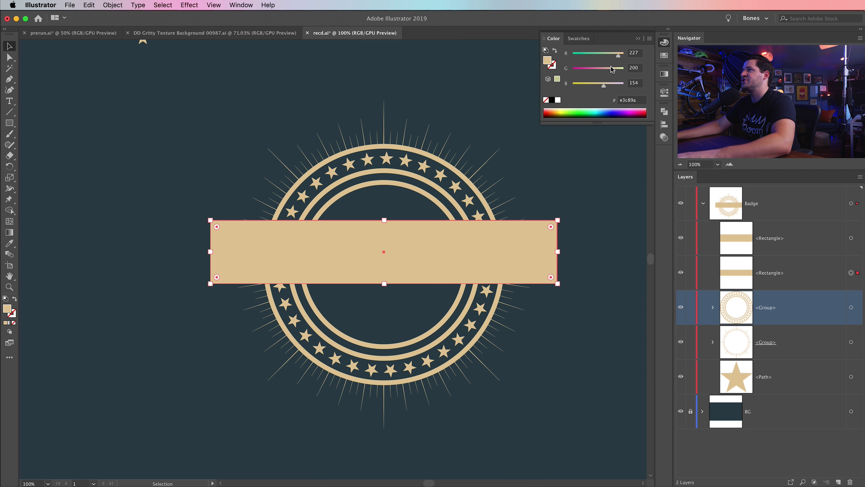
left_click_drag(568, 86, 568, 86)
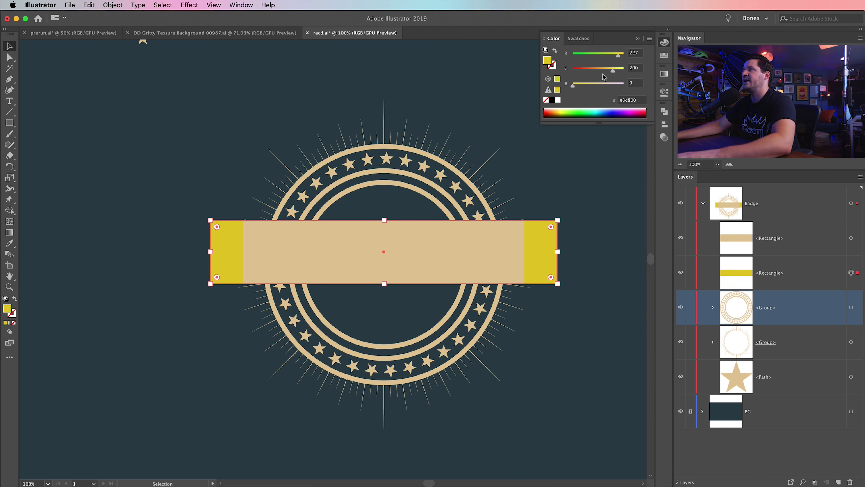
left_click_drag(606, 66, 624, 68)
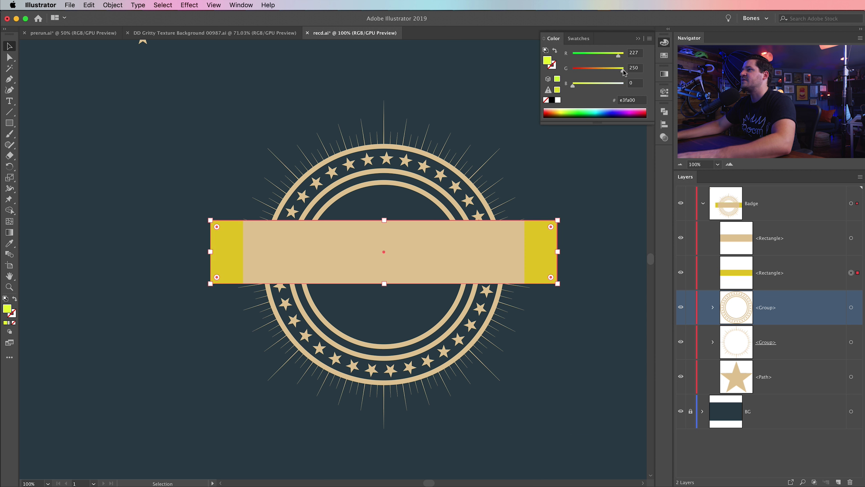
left_click(569, 341)
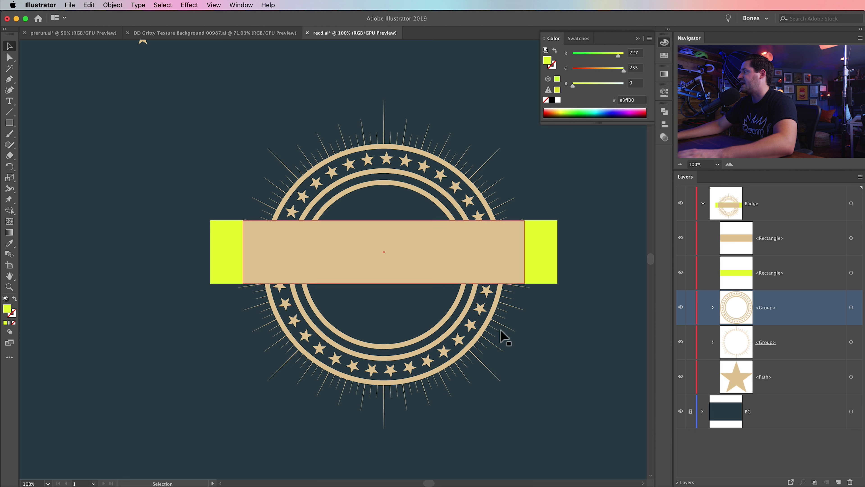
- Add an anchor point midway along the yellow-green rectangle's right edge and nudge it inward to form a V-shaped notch
left_click(544, 262)
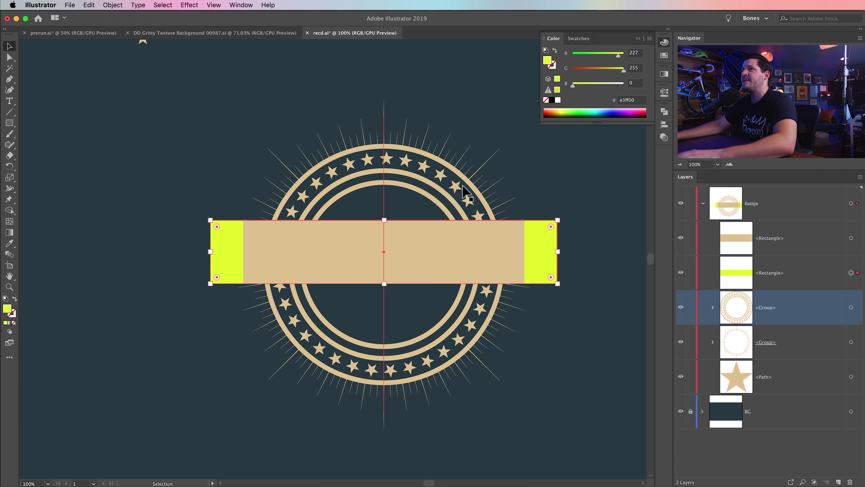
left_click(213, 4)
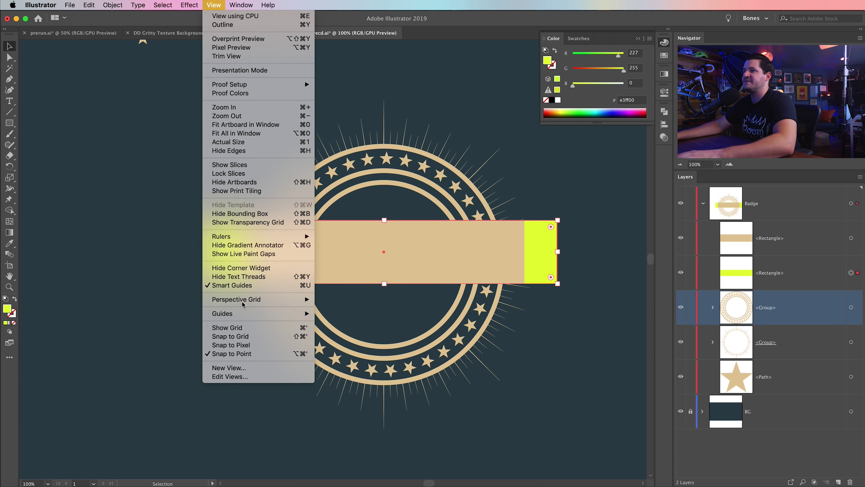
left_click(542, 348)
key("z")
left_click(552, 256)
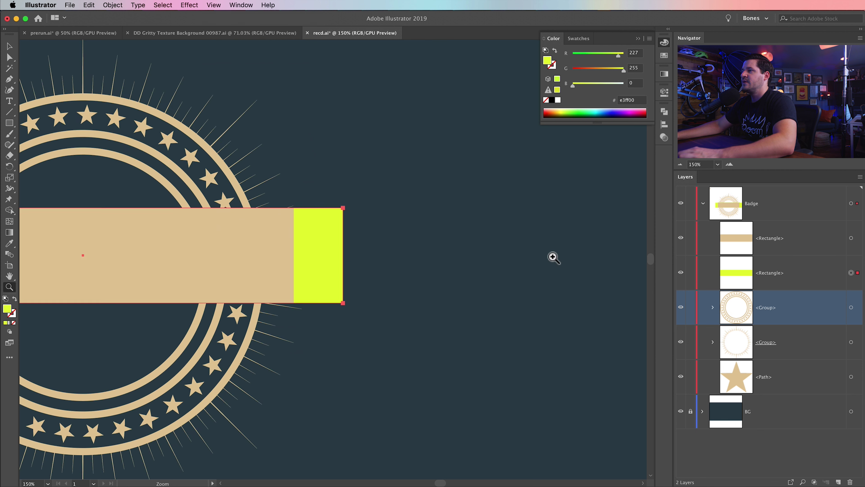
left_click_drag(314, 265, 391, 262)
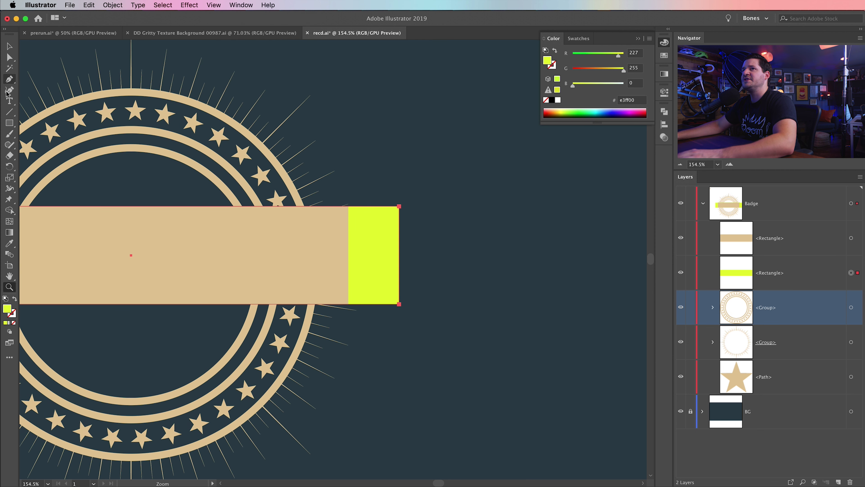
left_click(10, 80)
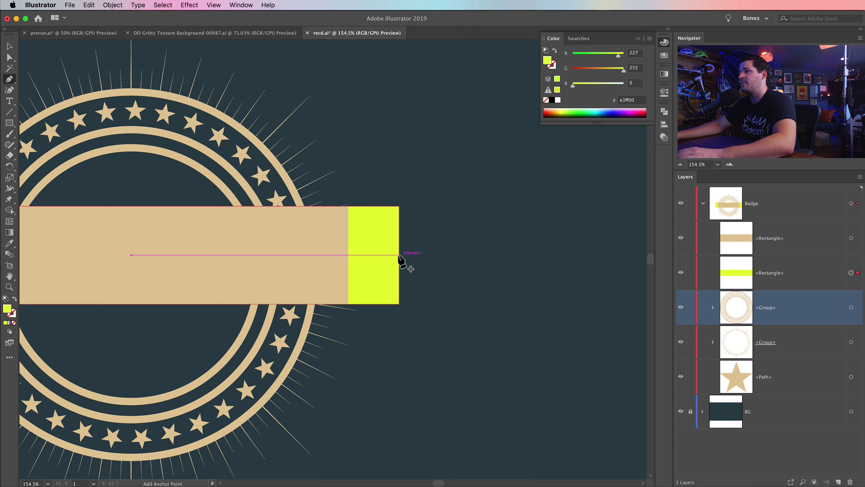
left_click(398, 255)
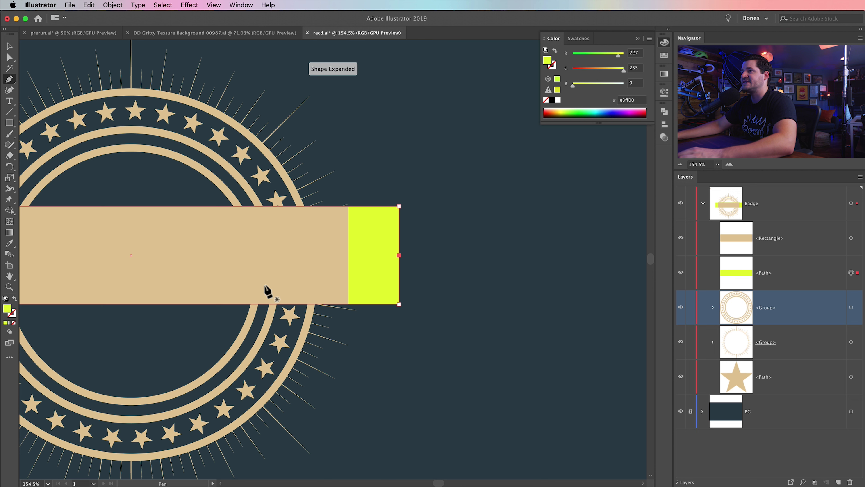
key("shift+Left")
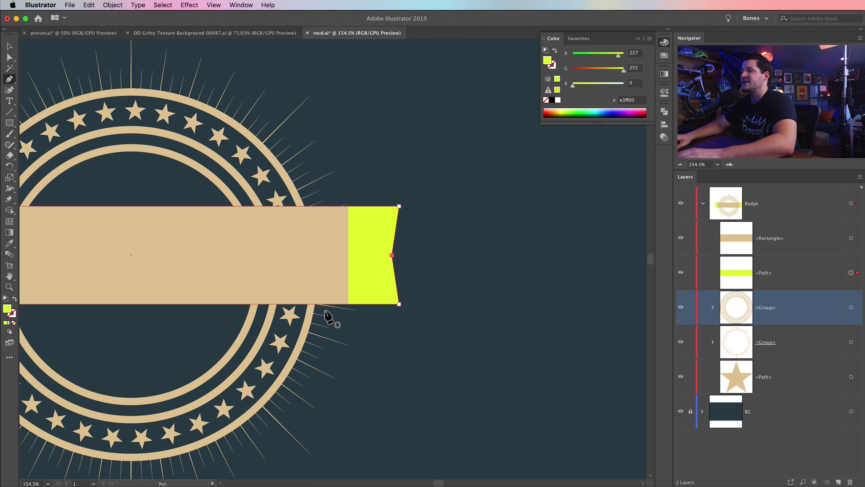
key("shift+Left")
key("shift+Left")
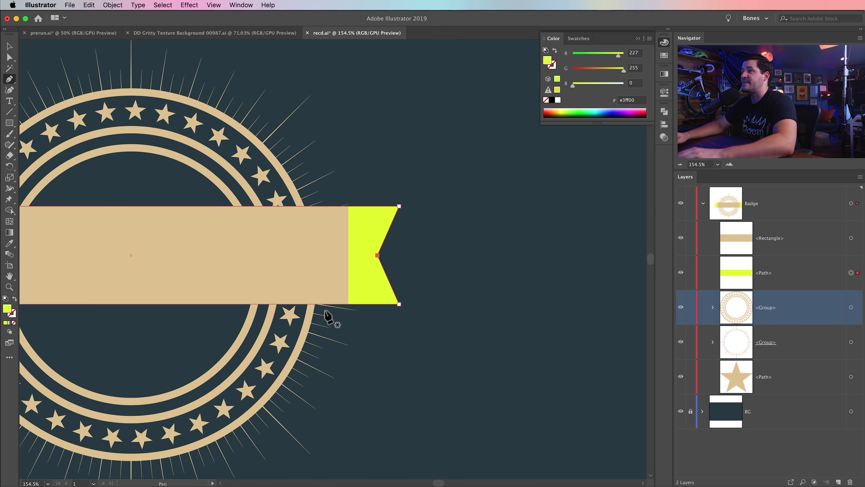
- Add a midpoint anchor on the yellow-green shape's left edge, nudge it inward to form a matching notch, and deselect the shape
left_click_drag(392, 282, 452, 281)
scroll(451, 282, "left", 15)
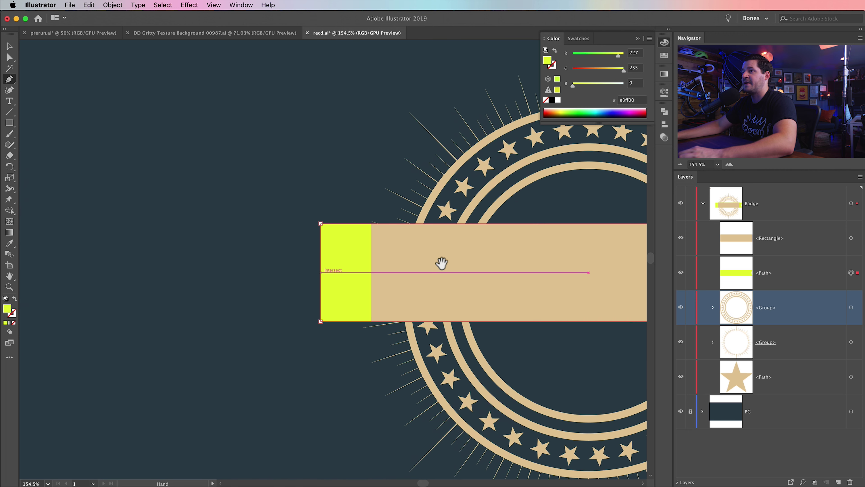
left_click(320, 272)
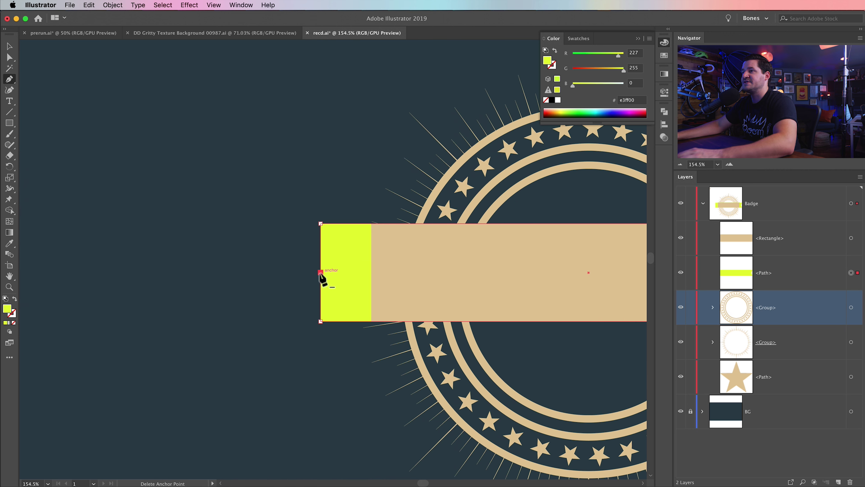
key("shift+Right")
key("shift+Right")
key("shift+Right")
key("shift+Right")
key("v")
left_click(298, 358)
key("super+minus")
key("super+minus")
key("super+minus")
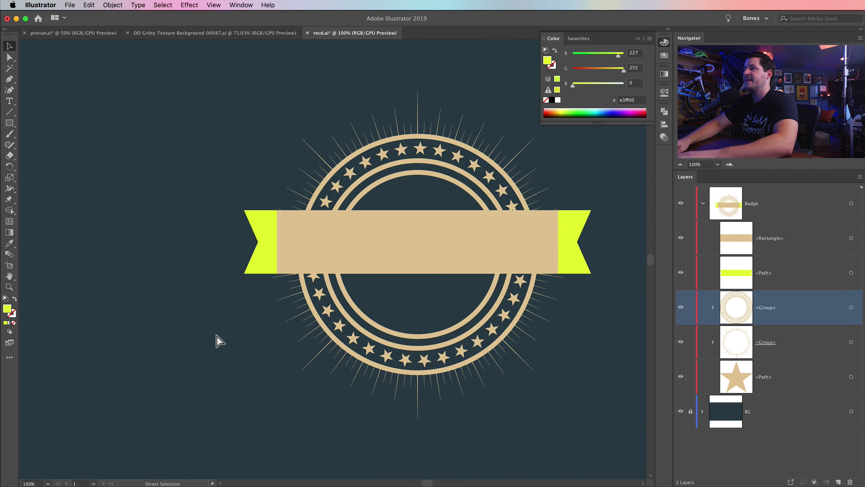
- Copy the tan banner rectangle and paste the duplicate directly behind it
scroll(338, 304, "right", 2)
key("z")
left_click(366, 276)
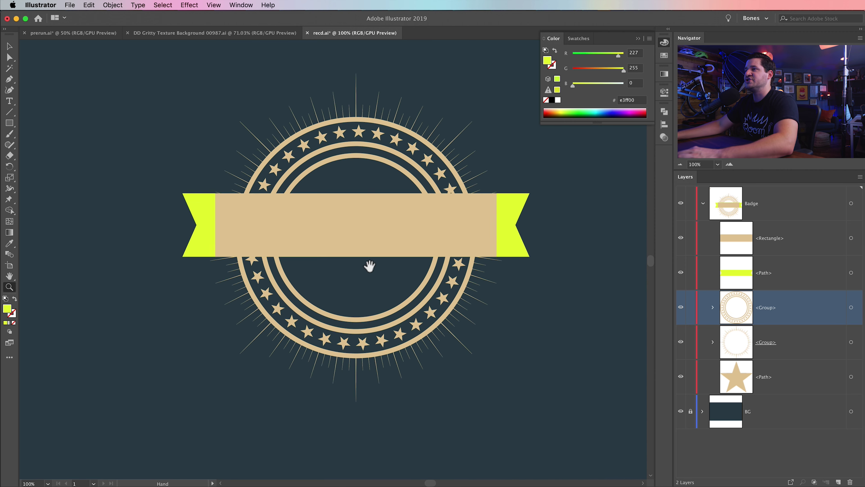
key("v")
left_click(356, 266)
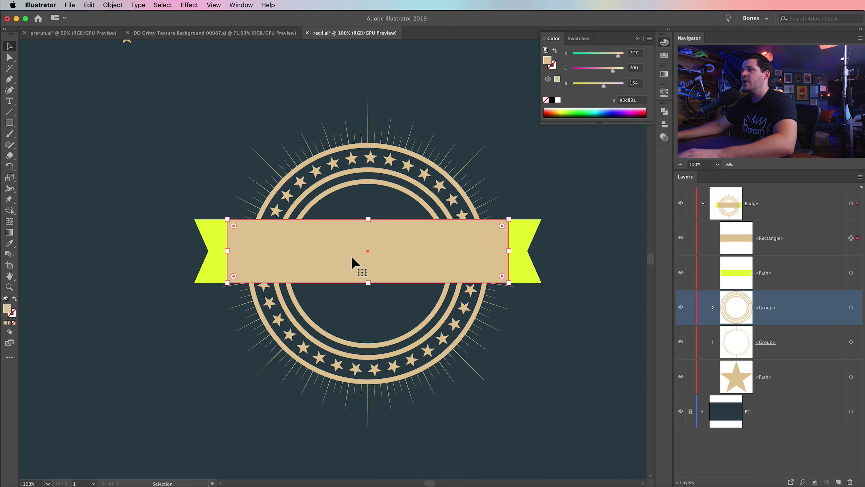
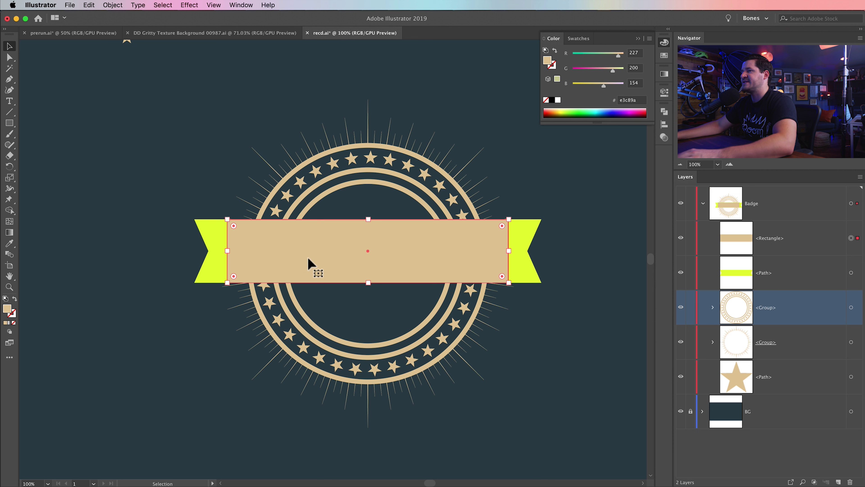
left_click(87, 5)
left_click(102, 49)
left_click(92, 4)
left_click(108, 65)
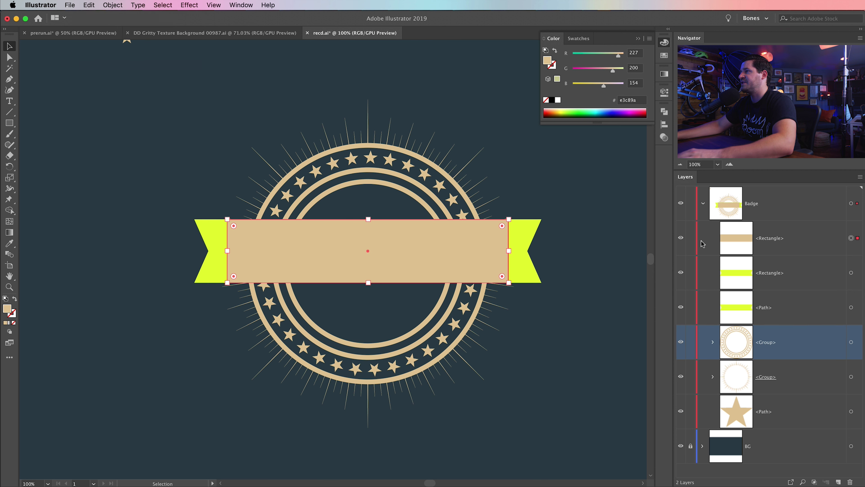
- With the front tan rectangle temporarily hidden, subtract its duplicate from the yellow-green shape using Minus Front to leave two separate tails
left_click(684, 240)
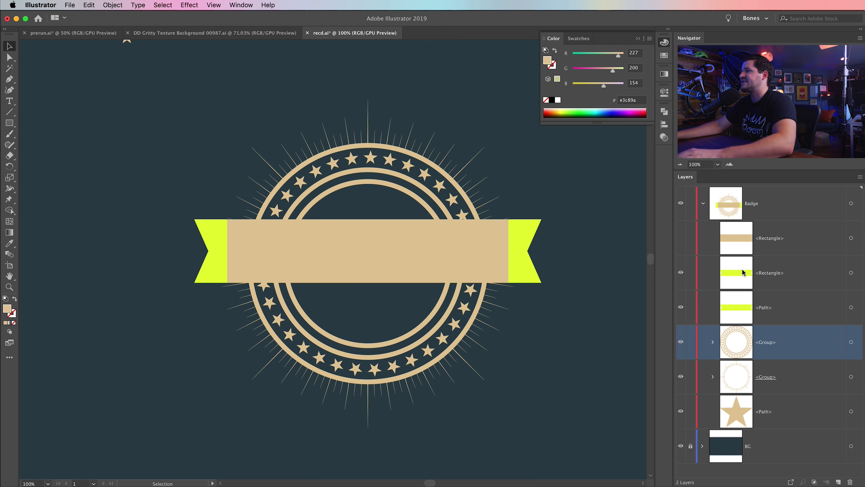
left_click(519, 249)
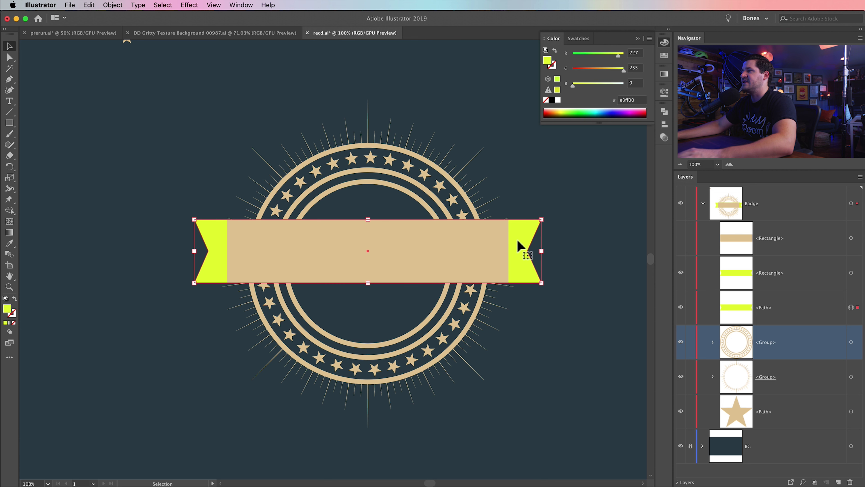
left_click(397, 240, "shift")
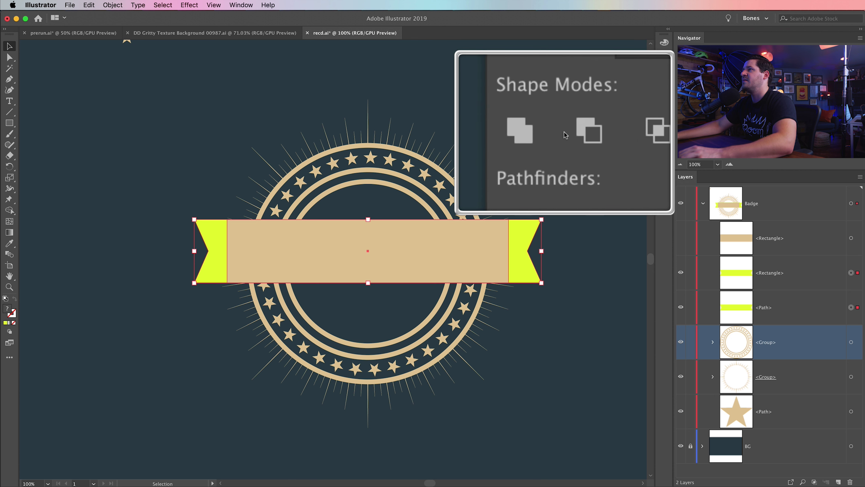
left_click(571, 132)
left_click(602, 409)
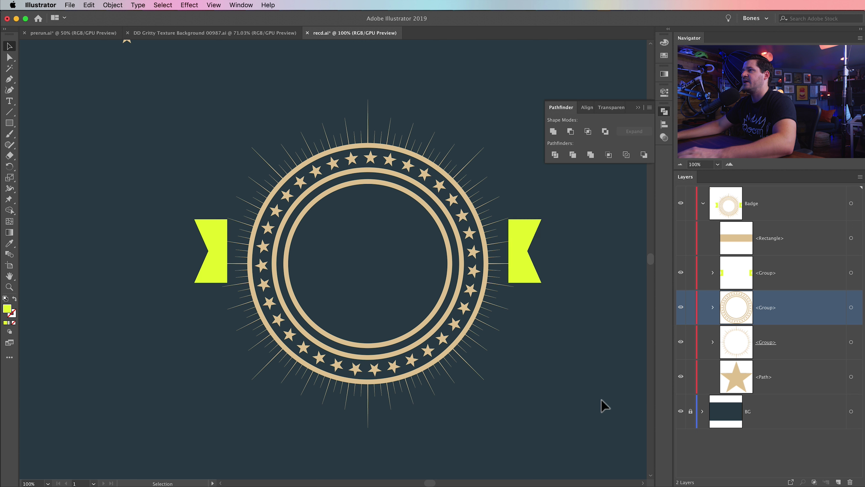
left_click(681, 238)
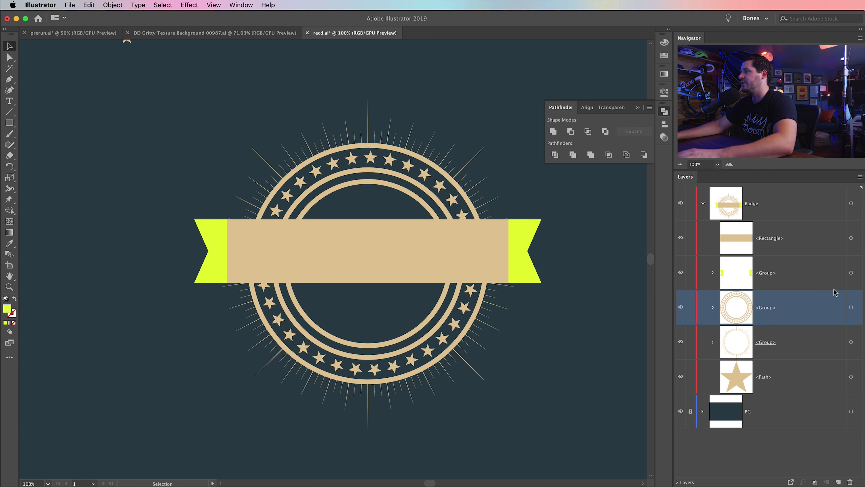
- Move the yellow-green tail group slightly down relative to the tan banner in two large nudges and deselect it
left_click(852, 273)
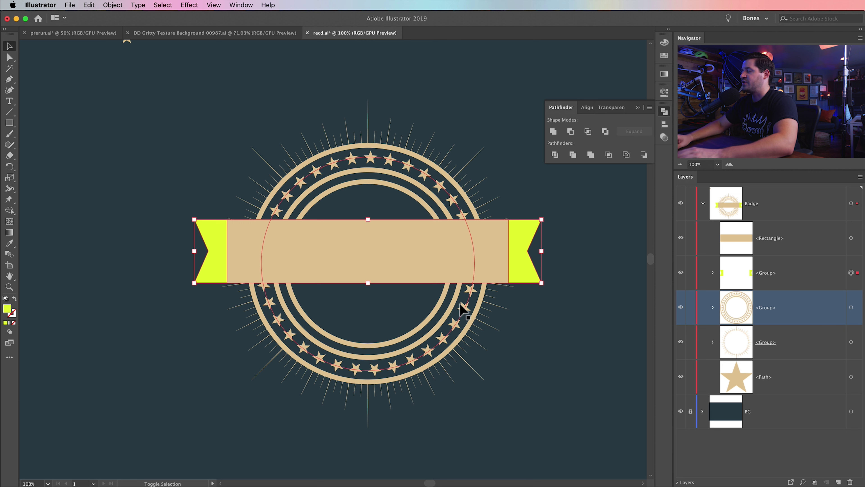
key("shift+Down")
key("shift+Down")
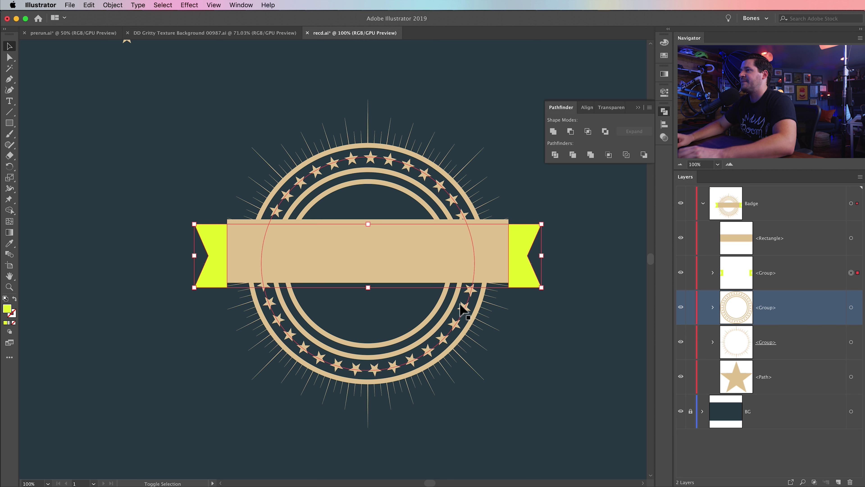
left_click(144, 307)
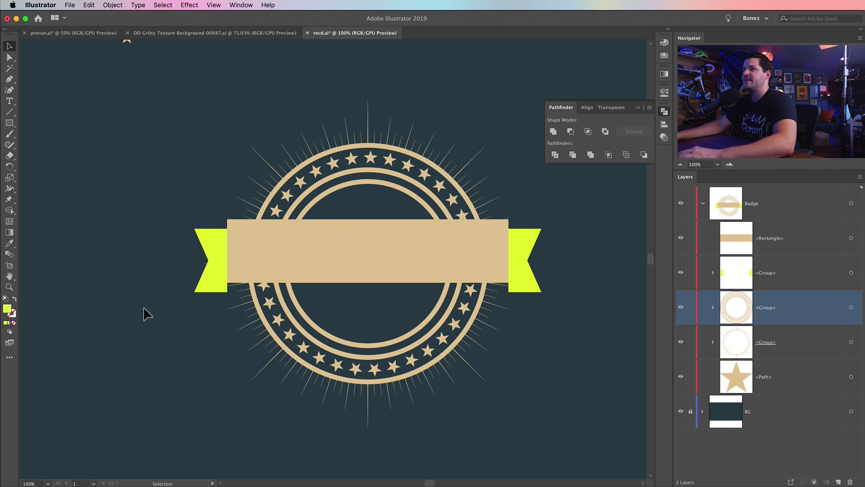
- Add an anchor point on the right tail's inner edge and snap it to the tan banner's bottom-right corner
scroll(138, 308, "down", 1)
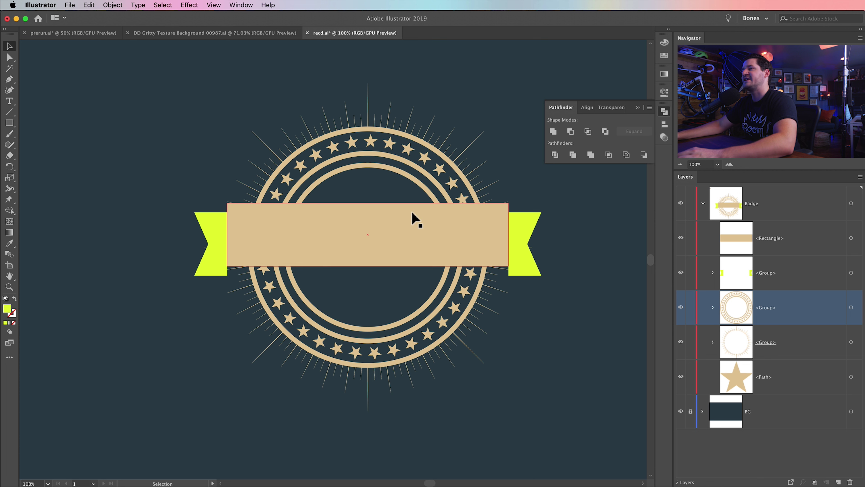
key("z")
left_click(506, 279)
left_click(310, 252)
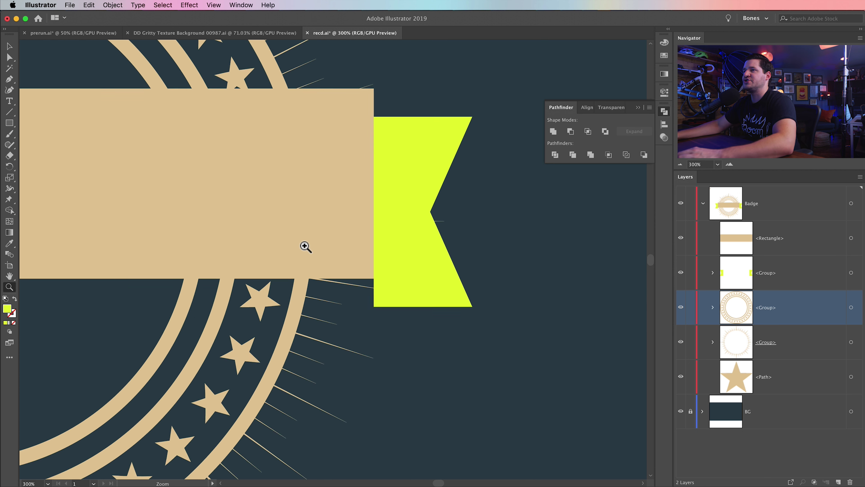
key("v")
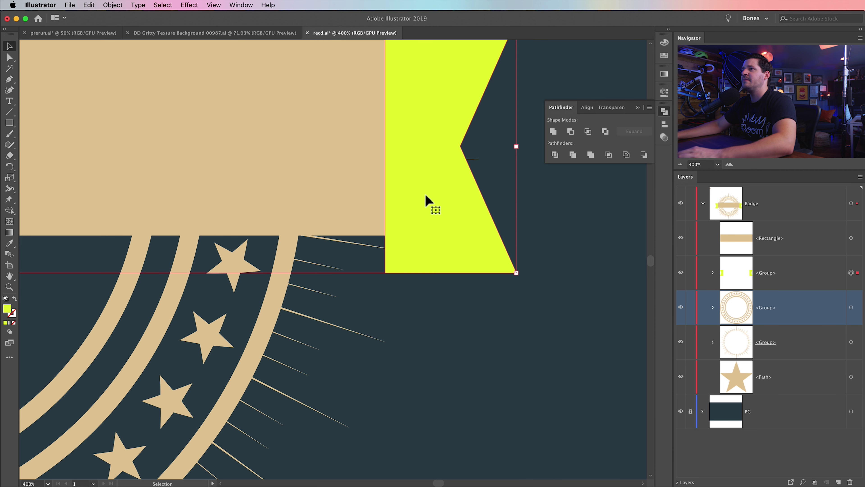
scroll(429, 199, "up", 5)
scroll(429, 199, "left", 1)
left_click(438, 160)
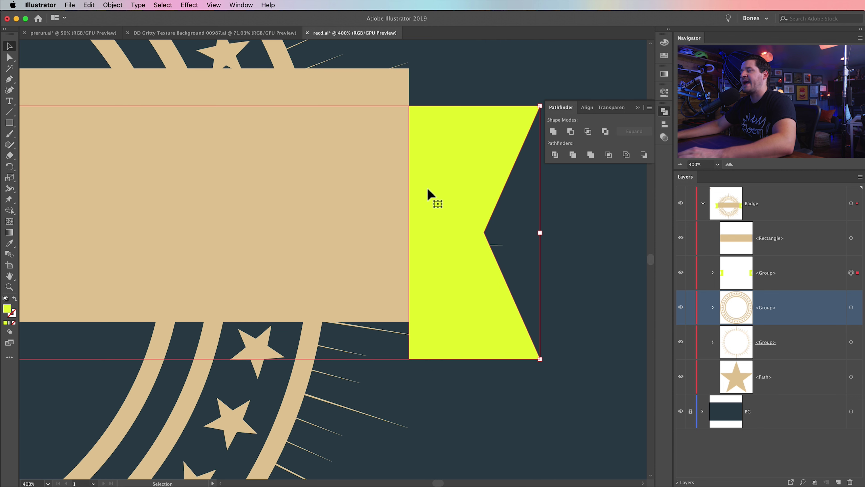
left_click(9, 79)
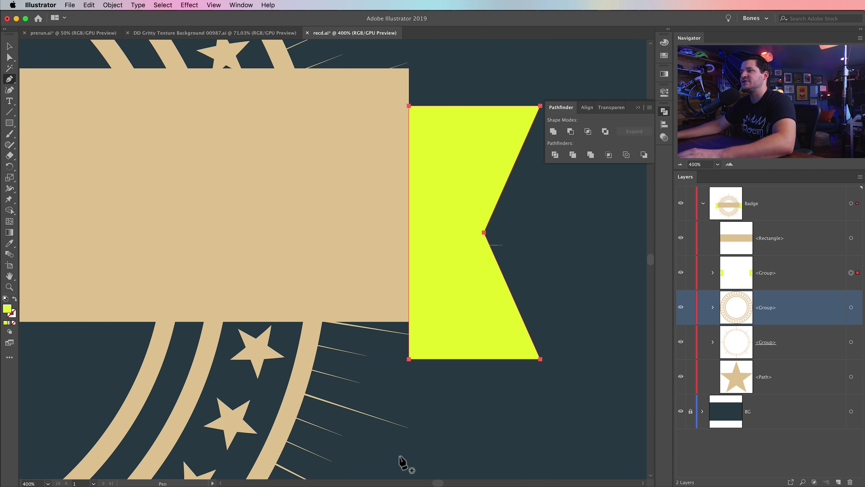
left_click(409, 322)
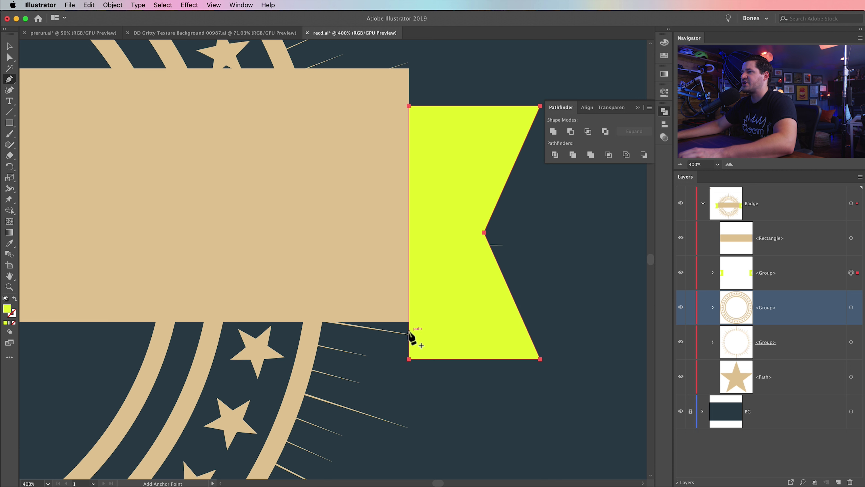
left_click(409, 332)
left_click(10, 56)
left_click_drag(409, 332, 409, 326)
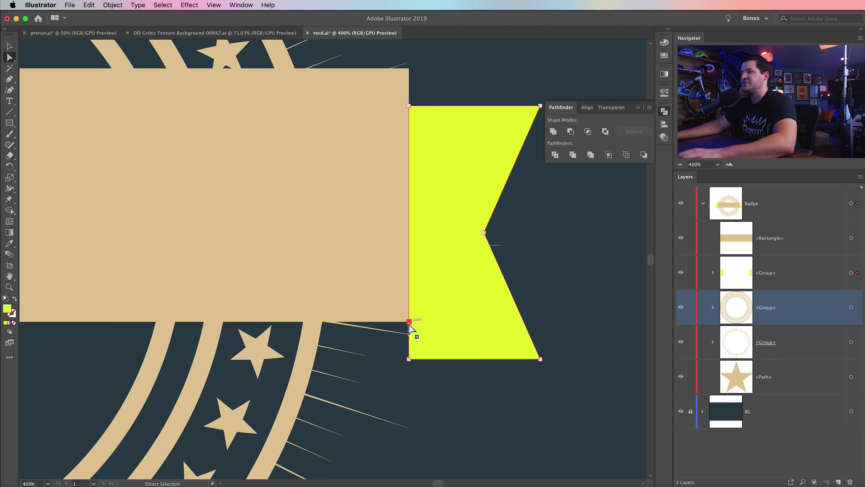
- Move the right tail's bottom inner corner left in two large nudges to form a diagonal fold under the banner, and deselect
left_click(410, 360)
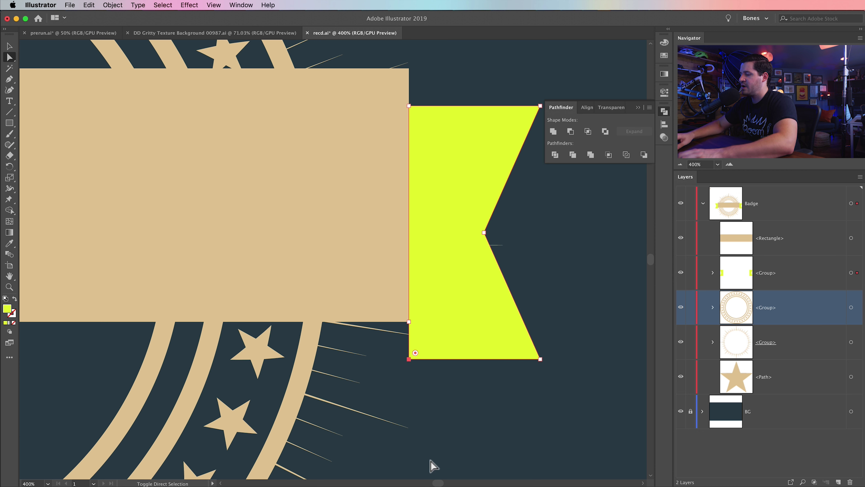
key("shift+Left")
key("shift+Left")
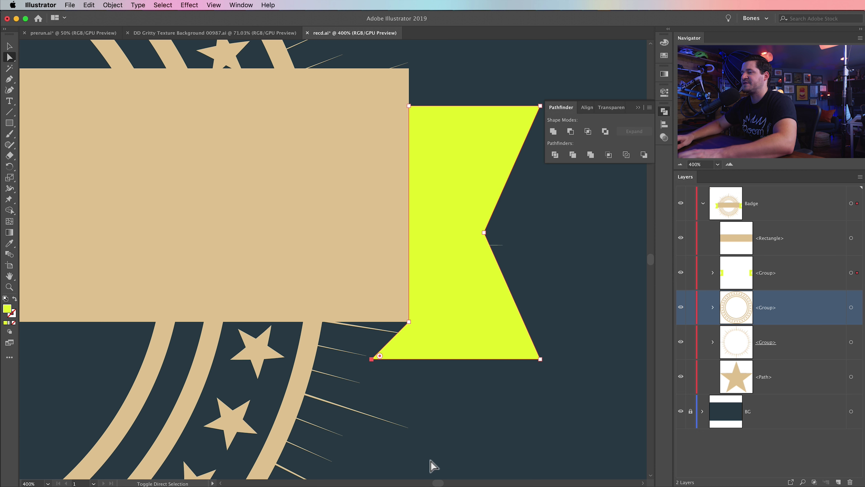
left_click(420, 384)
- Add an anchor point on the left tail's inner edge and snap it to the tan banner's bottom-left corner
left_click_drag(291, 369, 514, 367)
left_click_drag(414, 336, 797, 336)
left_click_drag(323, 331, 371, 333)
key("p")
left_click(292, 310)
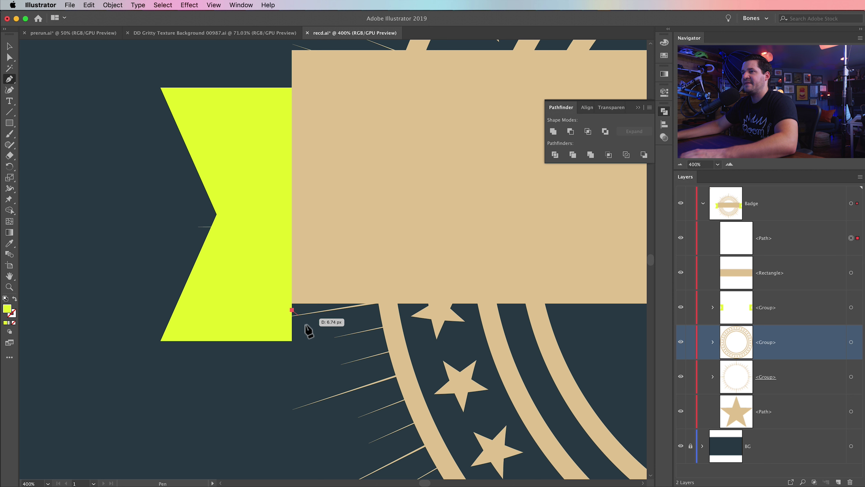
key("super+z")
left_click(265, 309, "super")
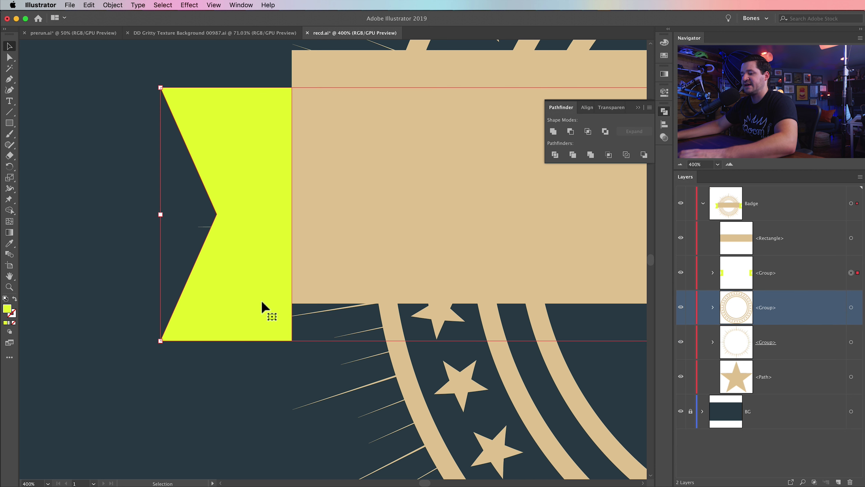
left_click(292, 309)
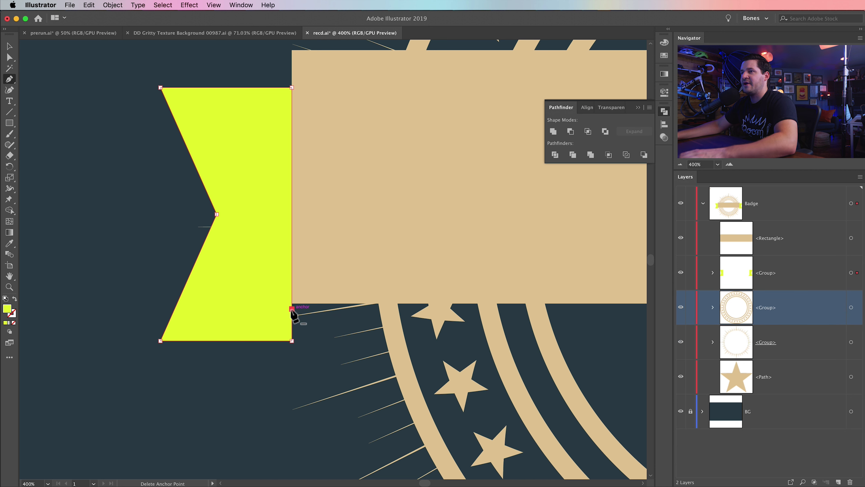
key("a")
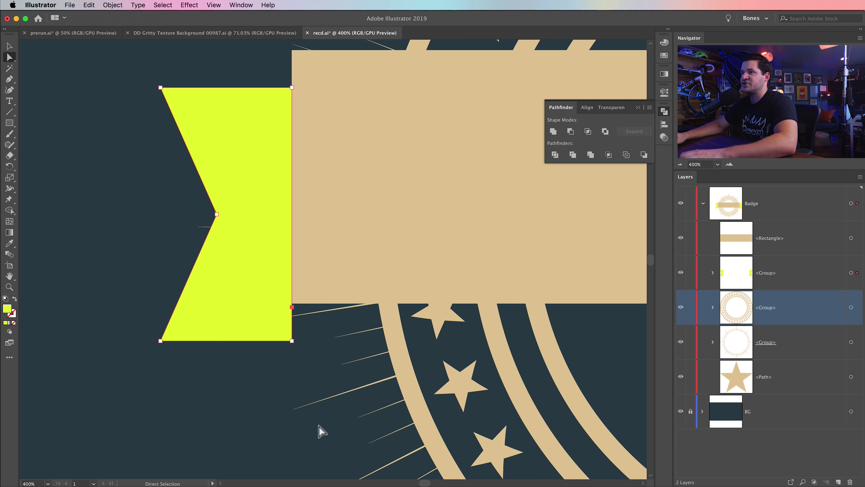
left_click_drag(292, 309, 292, 303)
- Nudge the left tail's bottom inner corner right to form a diagonal fold mirroring the right tail's, and deselect
left_click(292, 341)
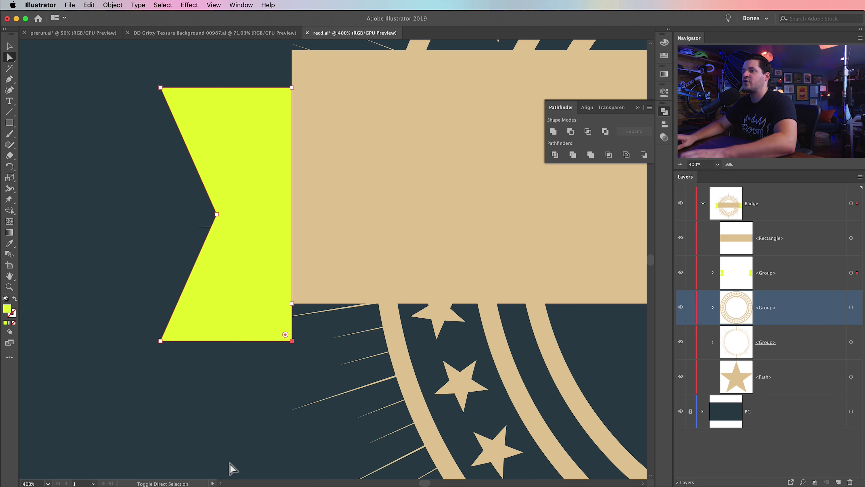
key("Right")
key("Right")
key("Right")
key("Right")
key("Right")
key("Right")
key("Right")
key("Right")
key("Right")
key("Right")
key("Right")
key("Right")
key("Right")
key("Right")
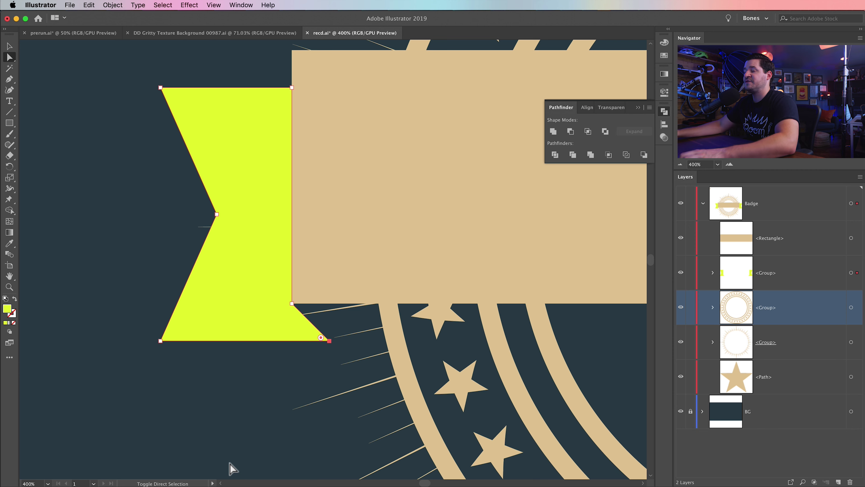
left_click(233, 428)
- Recolor the yellow-green tail group with the banner's tan using the Eyedropper, and deselect it
key("super+minus")
key("super+minus")
key("super+minus")
key("space")
left_click_drag(377, 368, 213, 384)
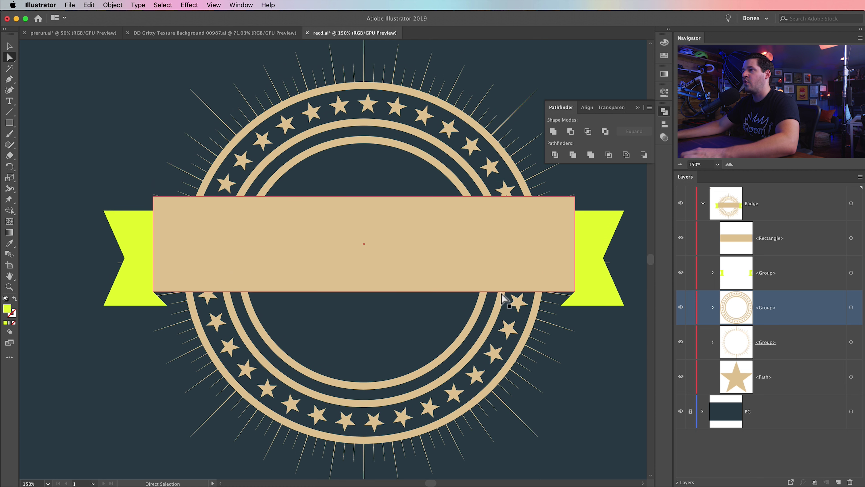
key("space")
left_click_drag(120, 338, 115, 310)
key("v")
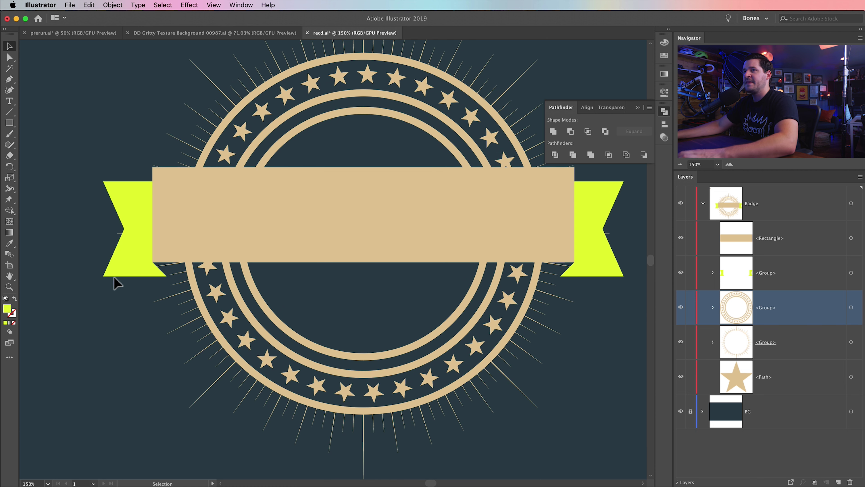
left_click(134, 254)
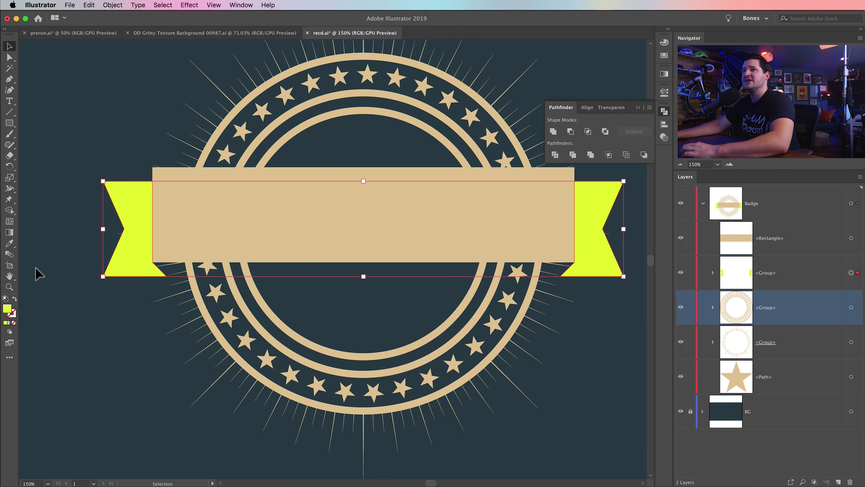
left_click(10, 244)
left_click(282, 223)
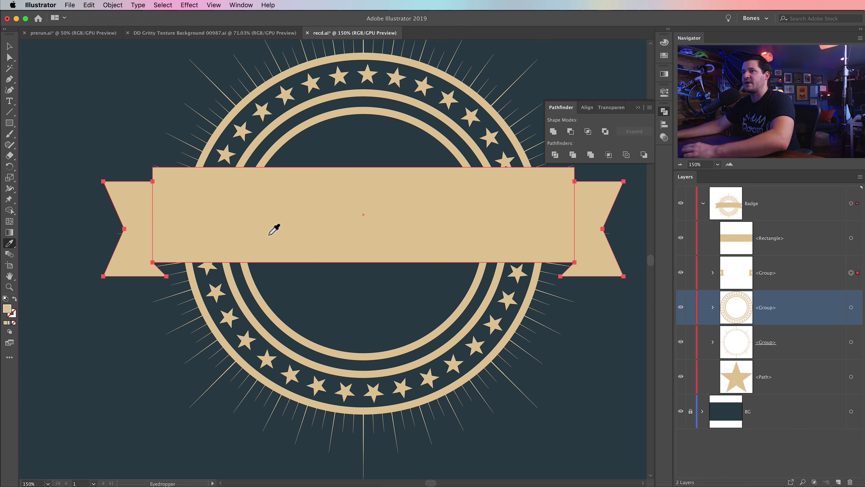
key("v")
left_click(135, 361)
- Group the tail group together with the tan banner rectangle
key("space")
left_click_drag(272, 275, 250, 319)
key("space")
left_click_drag(353, 384, 358, 353)
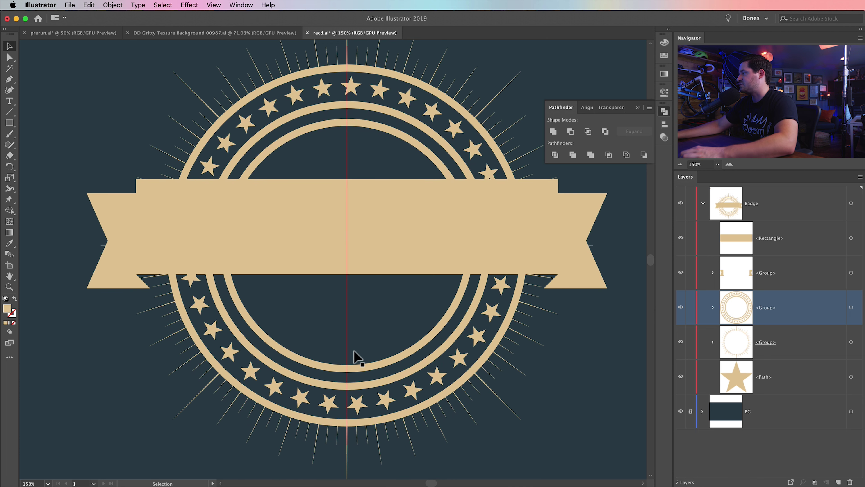
left_click(586, 212)
left_click(490, 212, "shift")
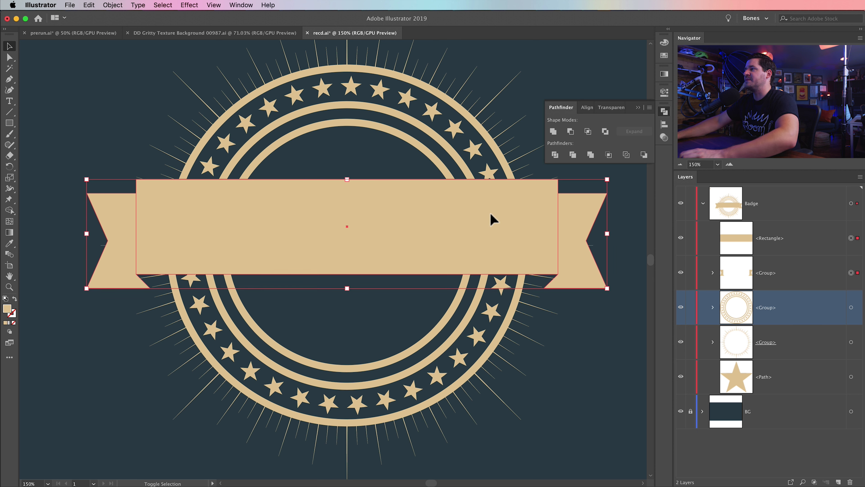
left_click(113, 5)
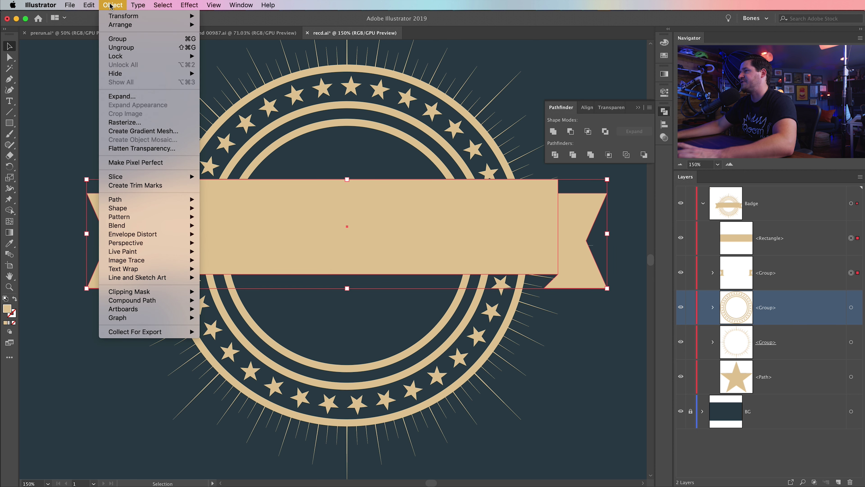
left_click(117, 38)
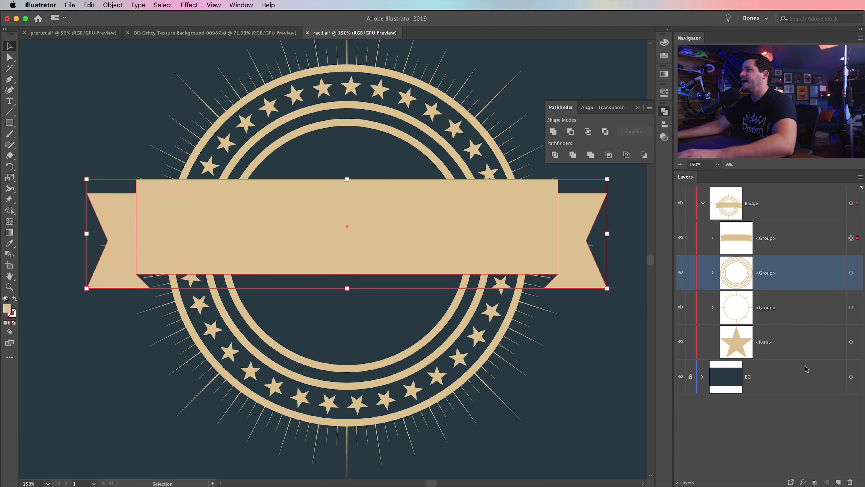
- Paste a copy of the banner group in front, swap its fill to stroke, and color the stroke magenta e3009a
key("a")
key("super+c")
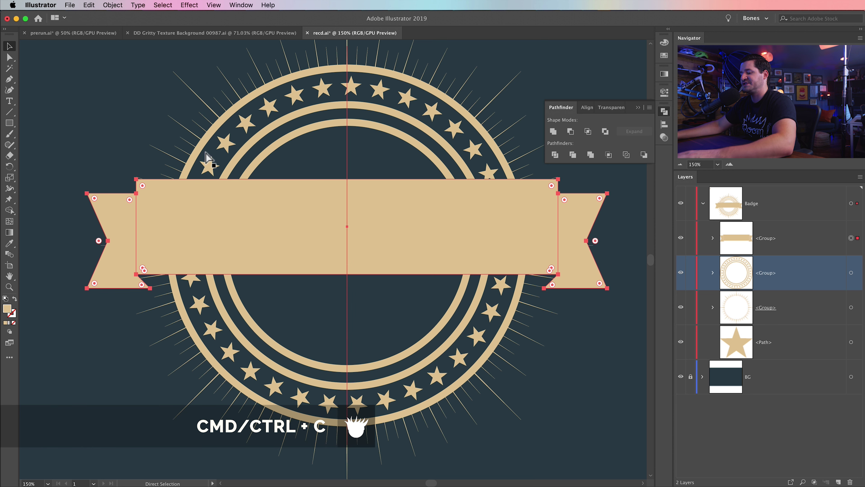
key("super+f")
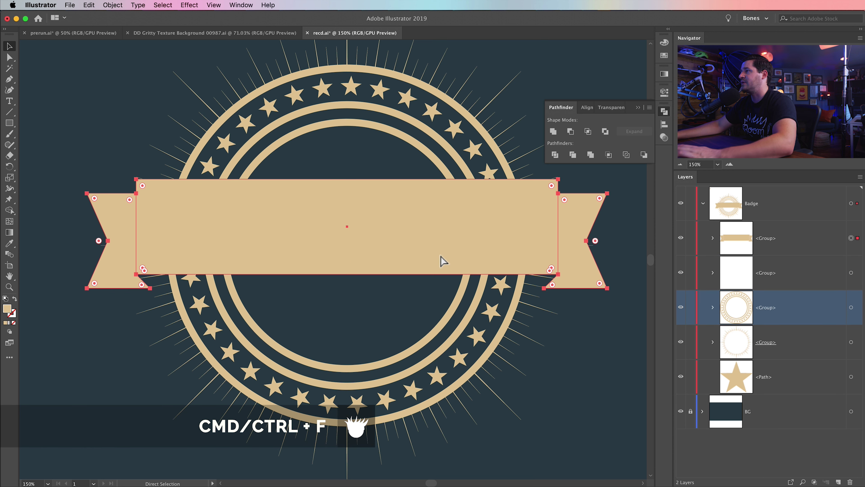
key("v")
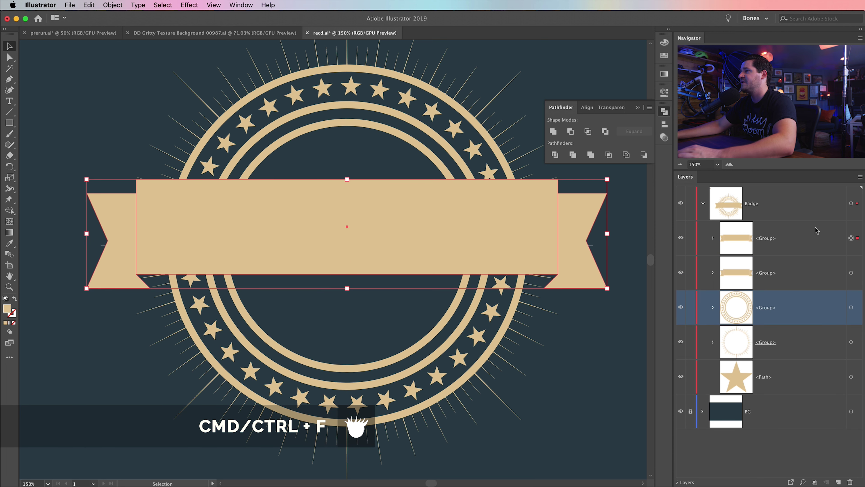
left_click(15, 299)
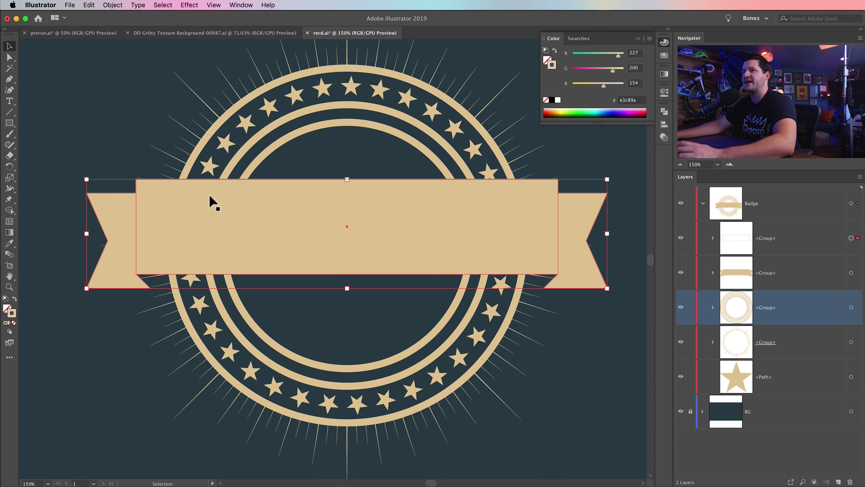
left_click_drag(612, 70, 572, 71)
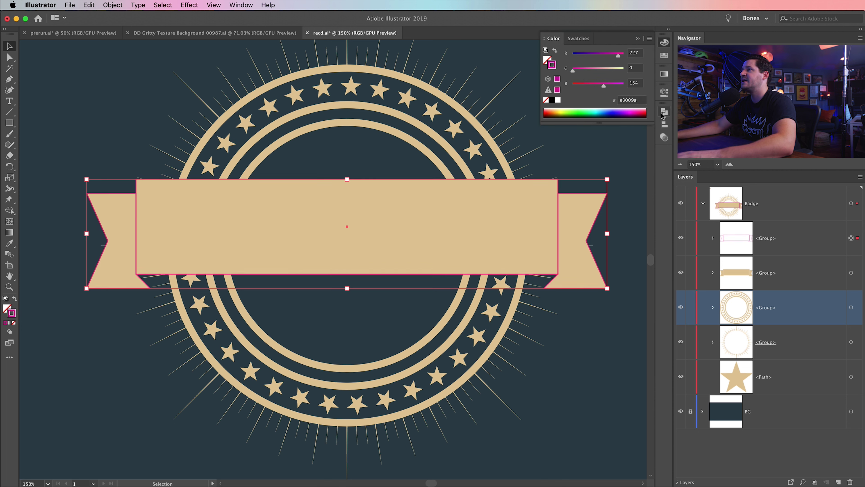
- Set the copied banner outline's stroke weight to 10 pt with round corner joins
left_click(664, 93)
double_click(595, 201)
type("10")
key("Return")
left_click(566, 203)
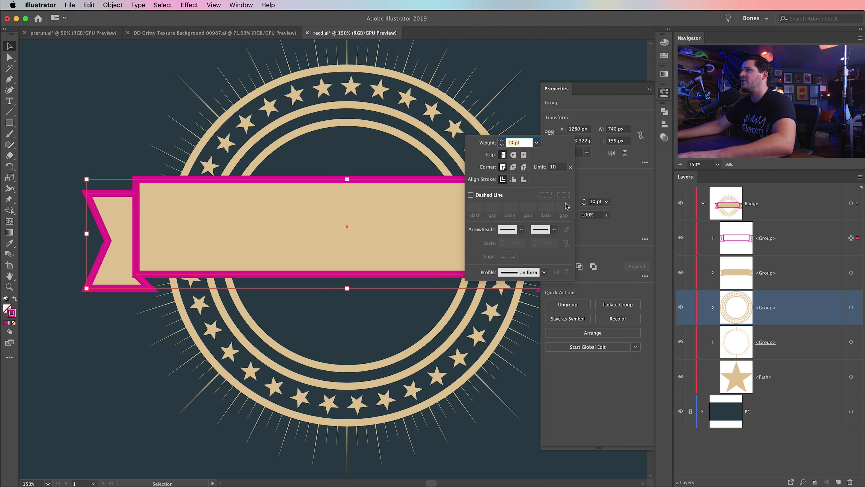
left_click(513, 167)
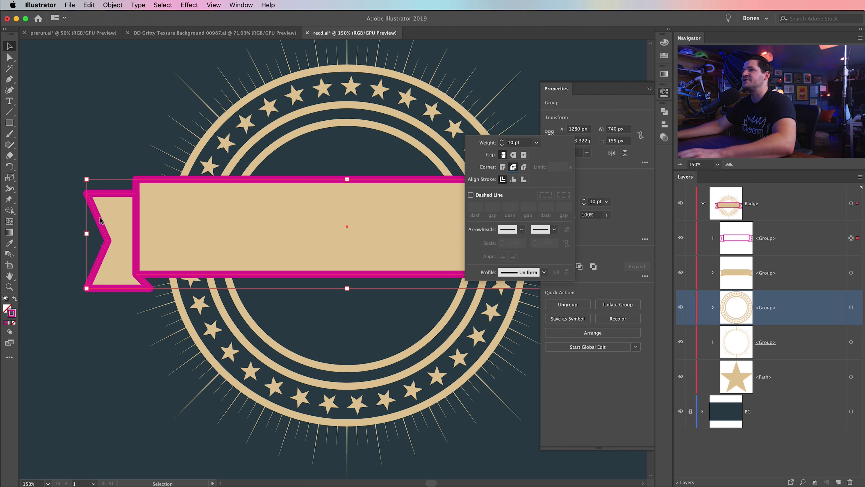
left_click(671, 87)
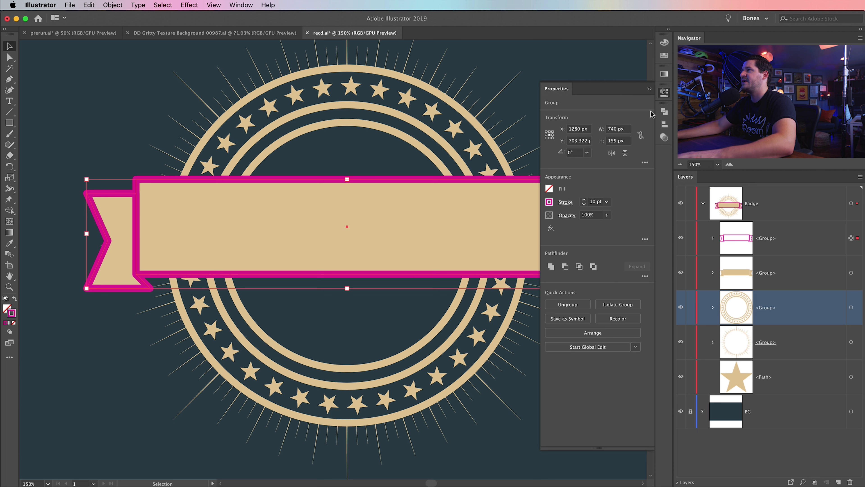
left_click(665, 92)
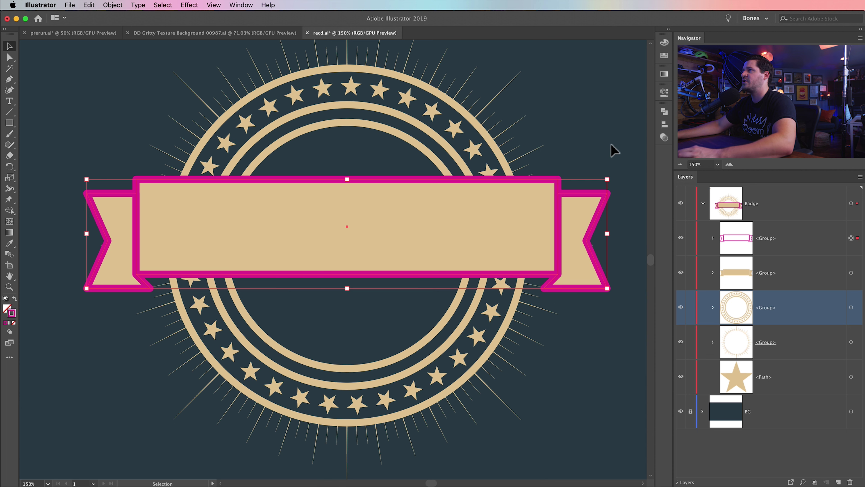
- Set the banner outline's stroke color to the background's dark blue, hex 2d414a, and deselect it
left_click(665, 43)
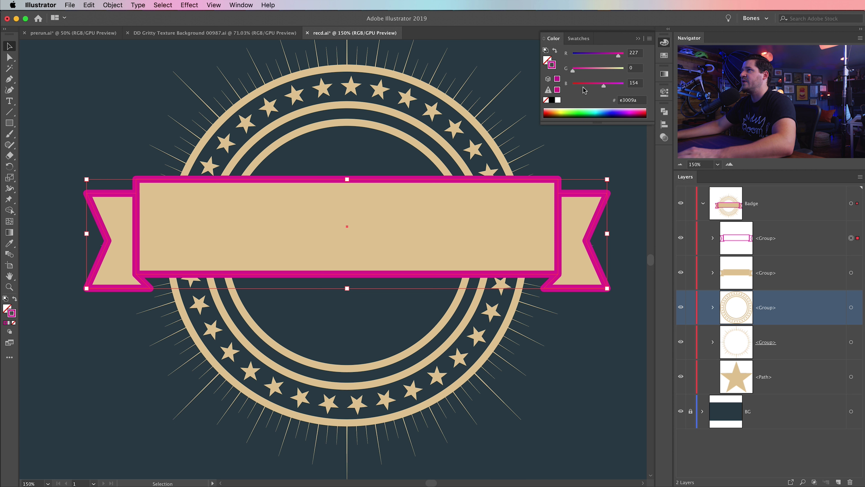
double_click(553, 66)
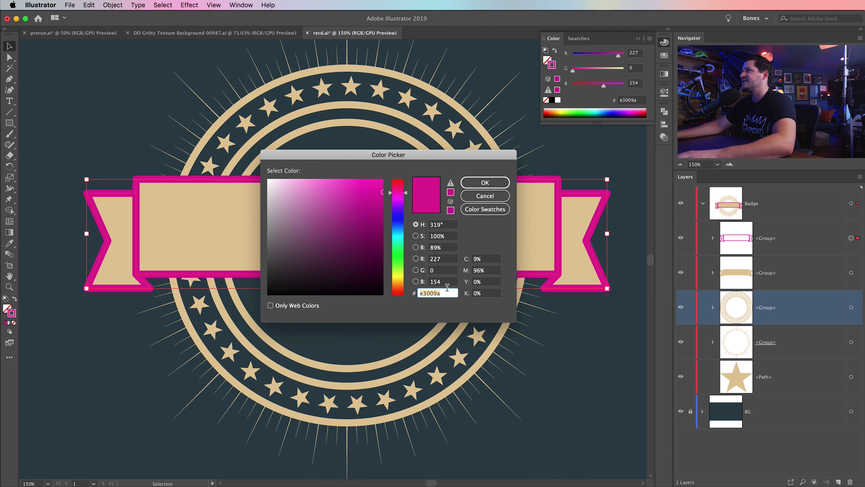
left_click(485, 196)
left_click(633, 100)
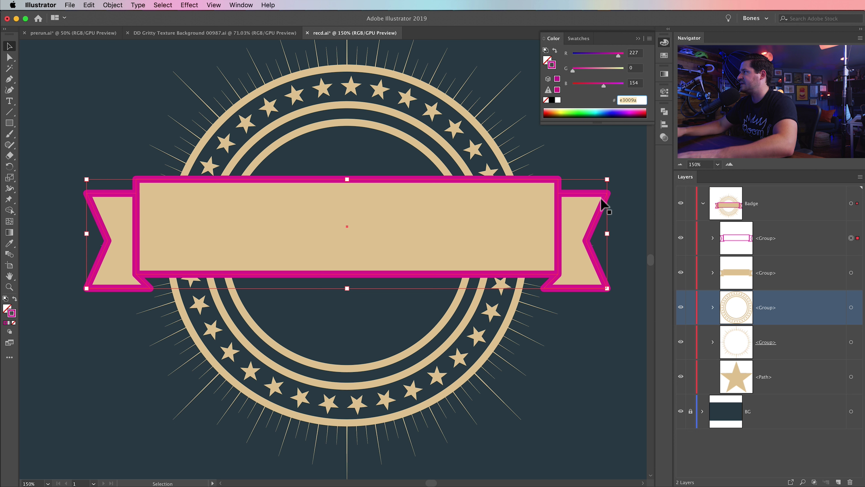
type("2d414a")
key("Tab")
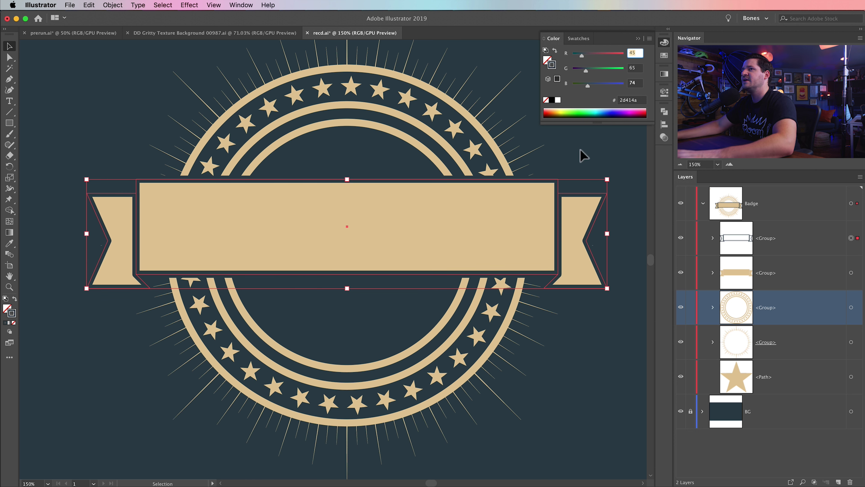
left_click(101, 67)
- Unlock the BG layer, target its artwork, and raise the fill's green value to 80 for hex 2d504a
left_click_drag(517, 297, 494, 279)
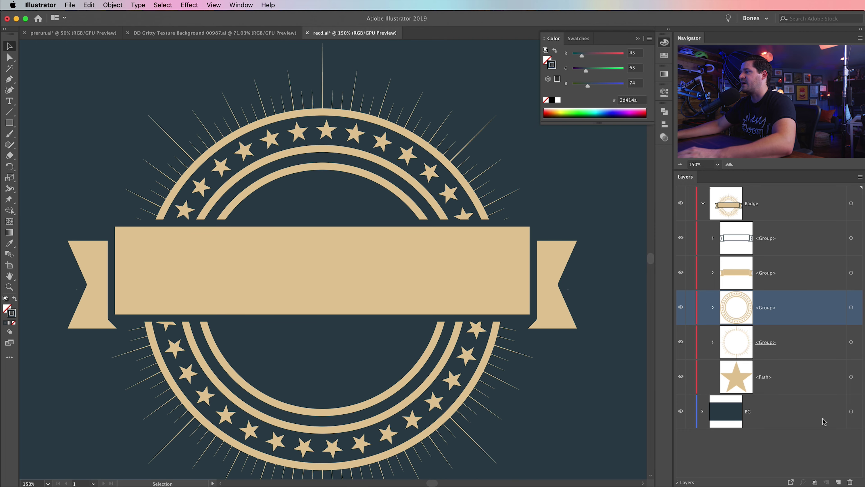
left_click(856, 417)
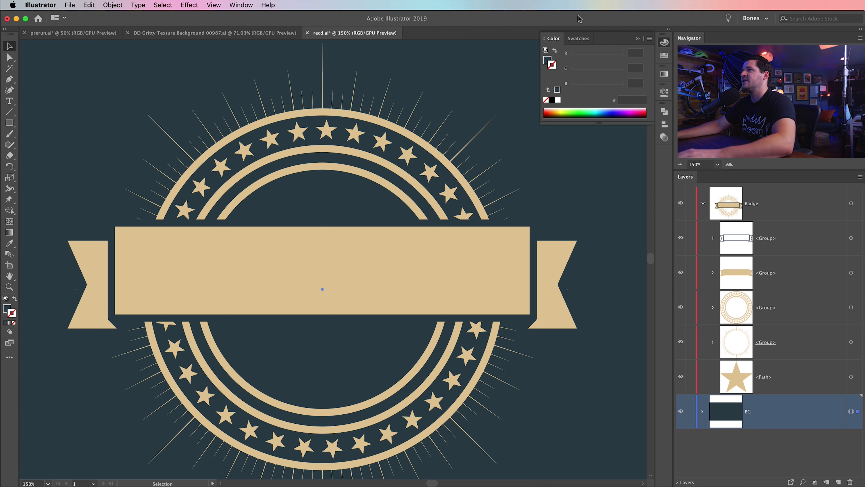
left_click(547, 61)
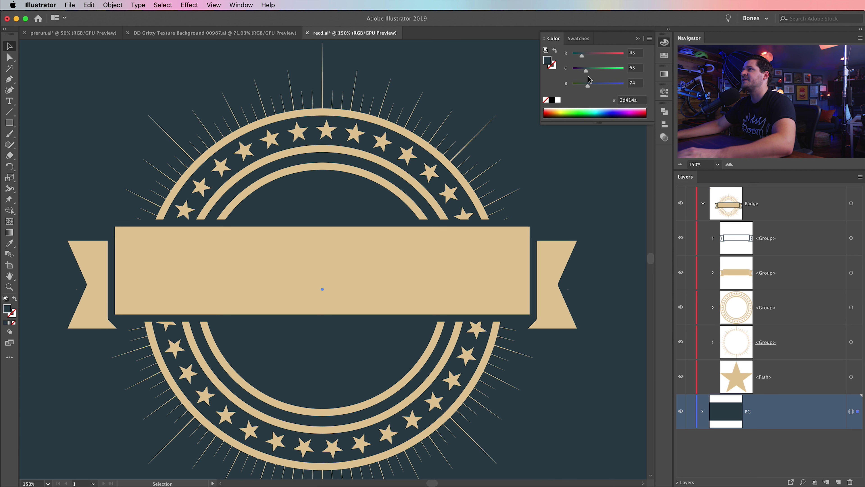
left_click_drag(590, 74, 591, 74)
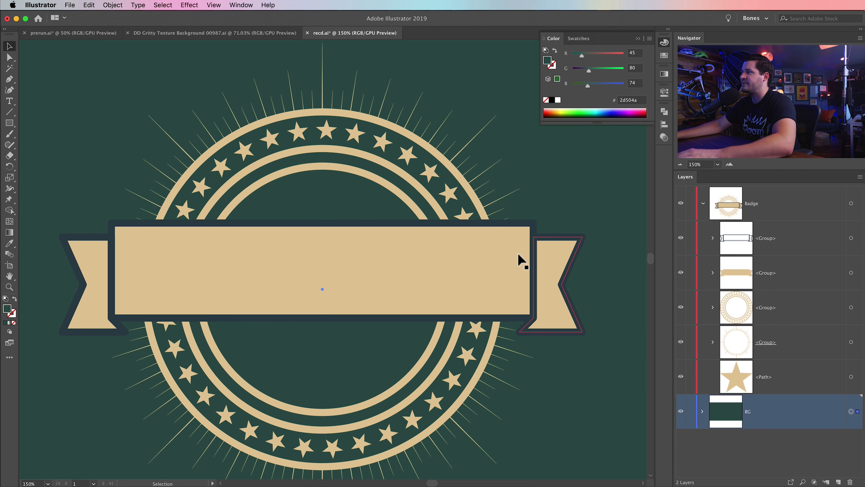
- Change the banner outline group's stroke color to black, hex 000000, and cut the group to the clipboard
left_click(851, 239)
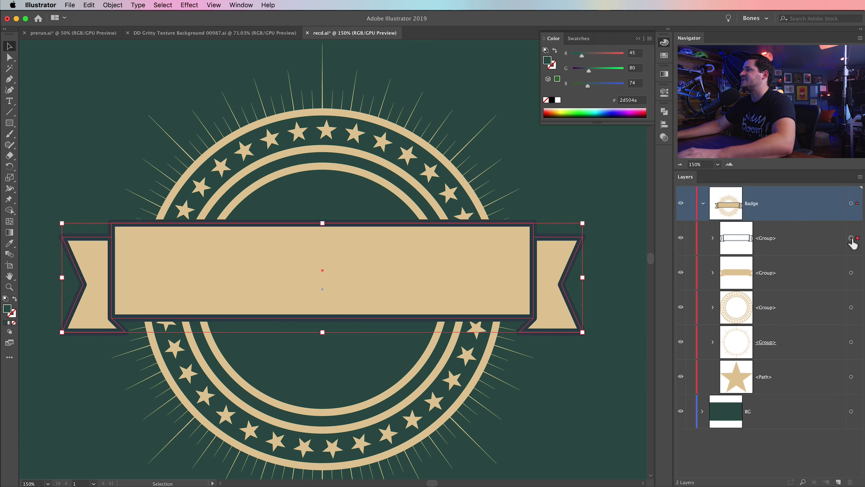
left_click(558, 66)
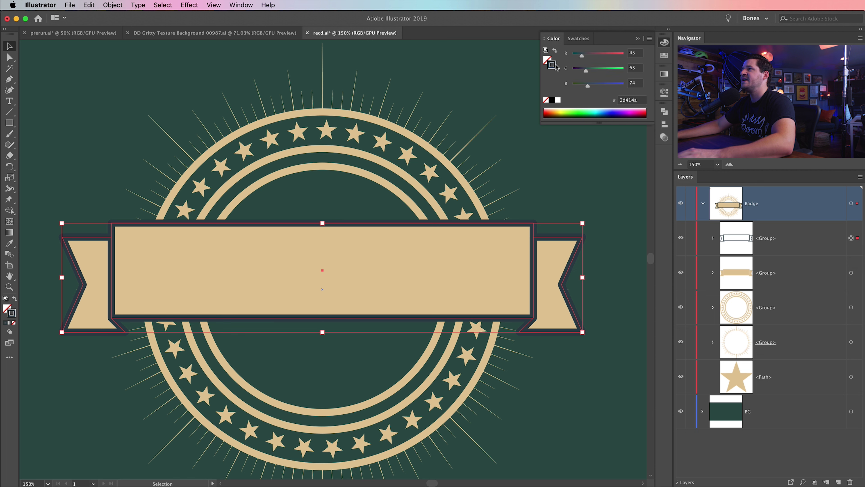
left_click(551, 100)
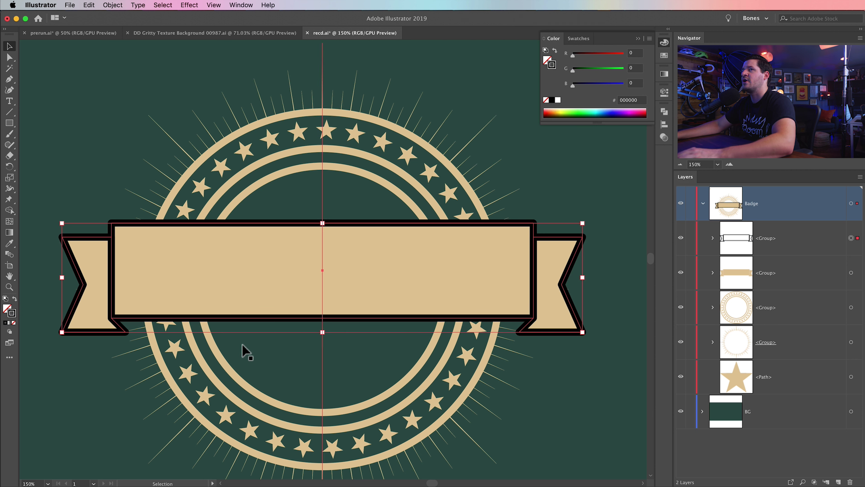
left_click(91, 5)
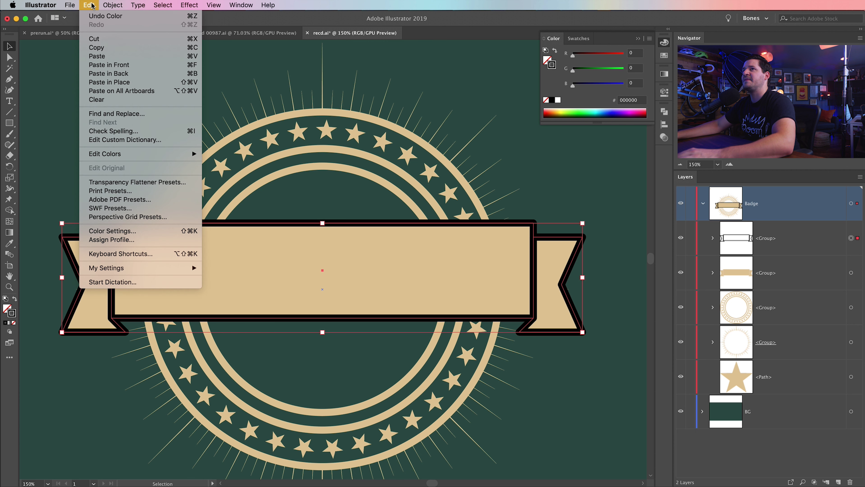
left_click(99, 40)
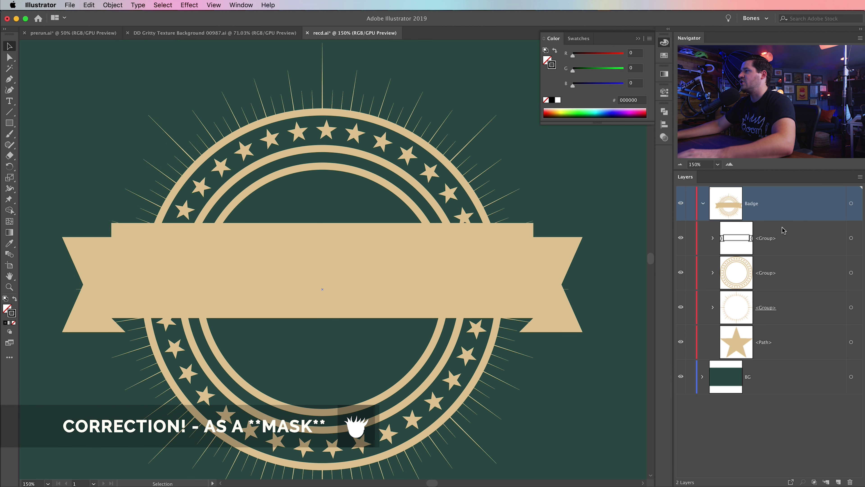
- Select the banner, star ring and radiating line groups together and combine them into one group
left_click(851, 308)
left_click(851, 272, "shift")
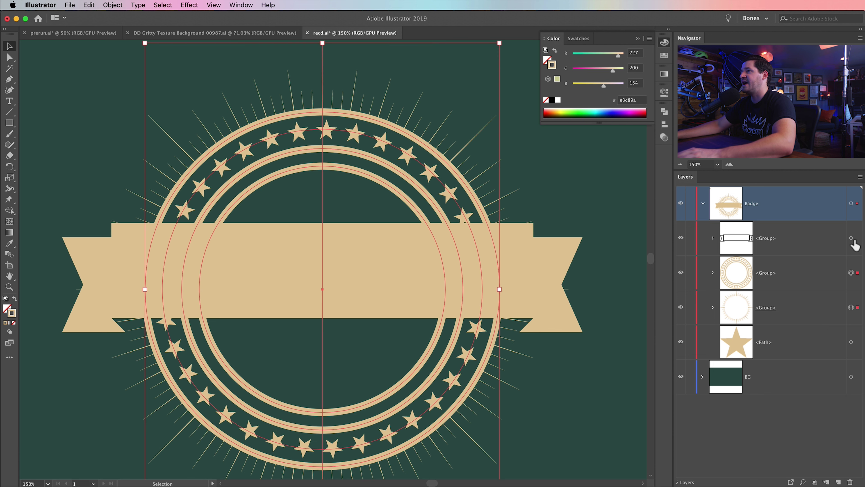
left_click(852, 239, "shift")
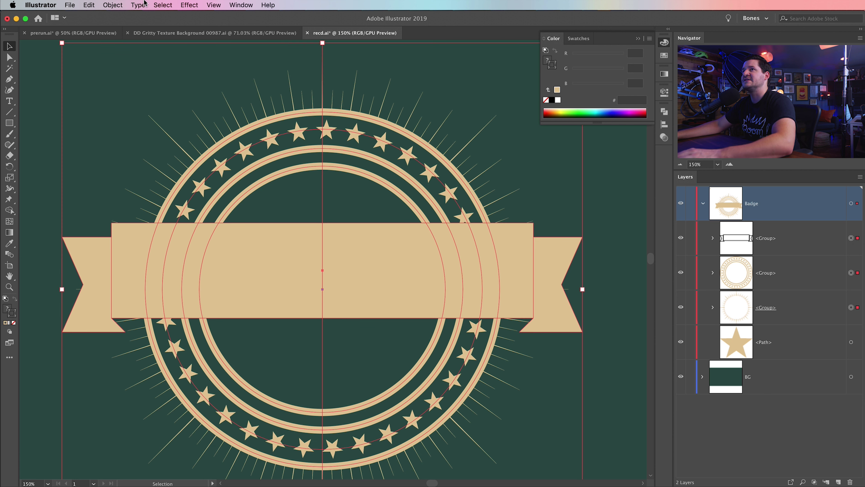
left_click(119, 5)
left_click(121, 40)
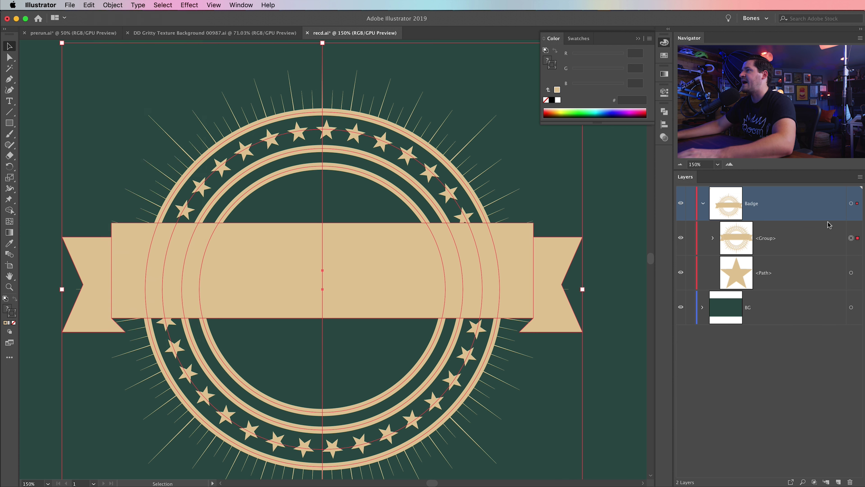
- Add a non-clipping opacity mask to the badge group, paste the black banner outline into it, and return to the artwork
left_click(663, 138)
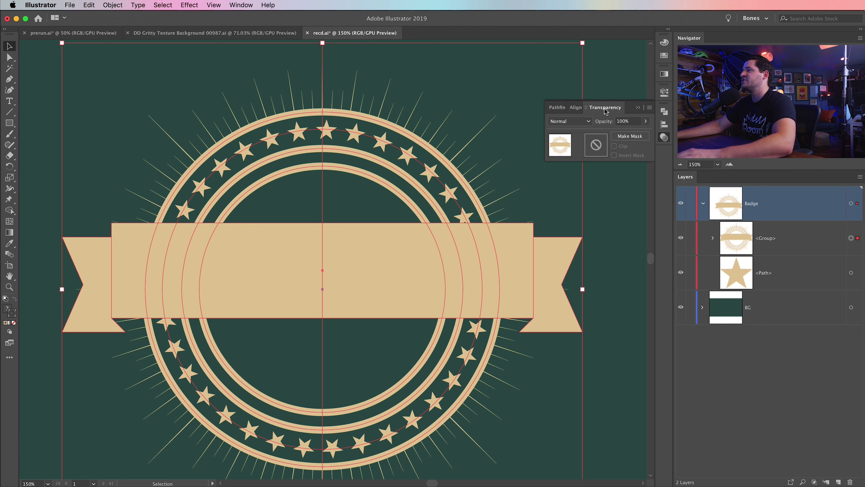
left_click(599, 150)
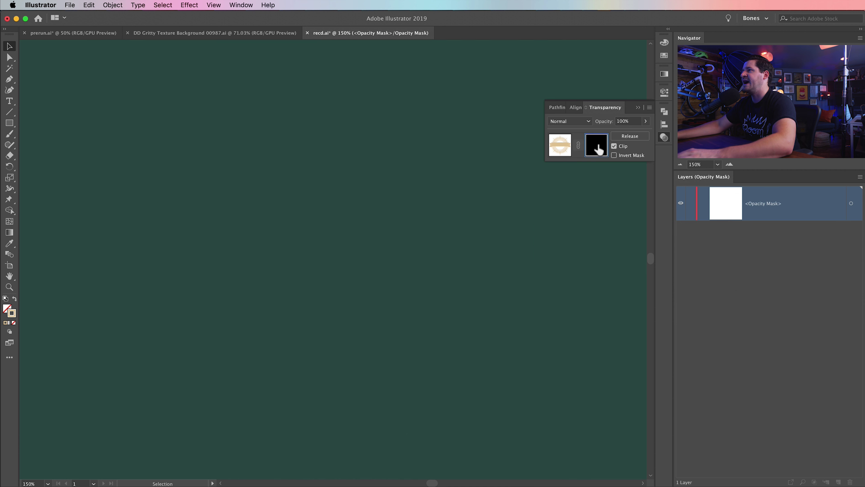
left_click(615, 146)
left_click(105, 5)
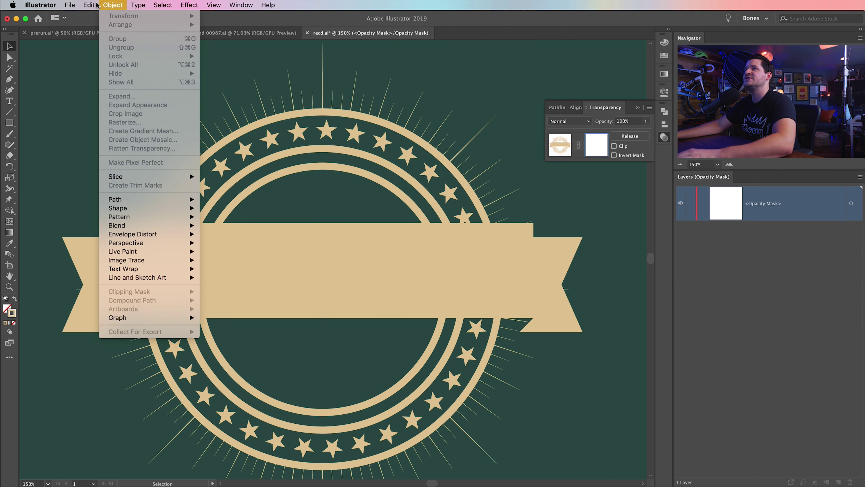
left_click(113, 65)
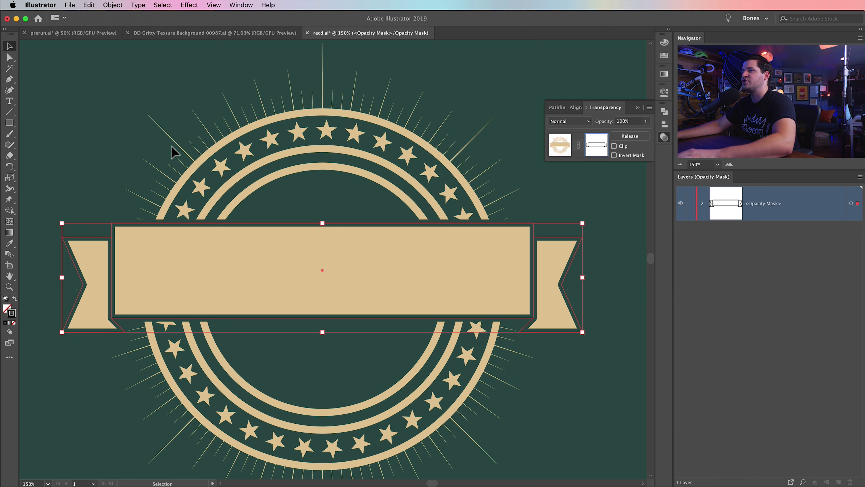
left_click(560, 145)
- Restore the background artwork's fill to dark blue, hex 2d414a
left_click(613, 406)
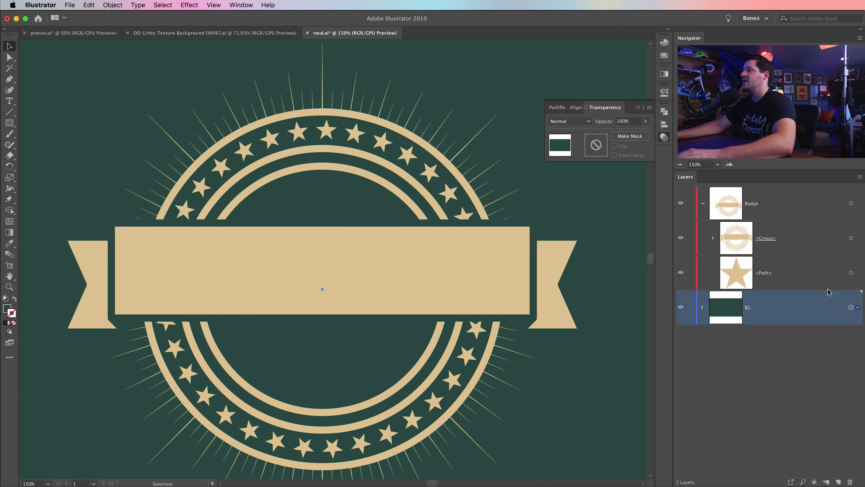
double_click(10, 309)
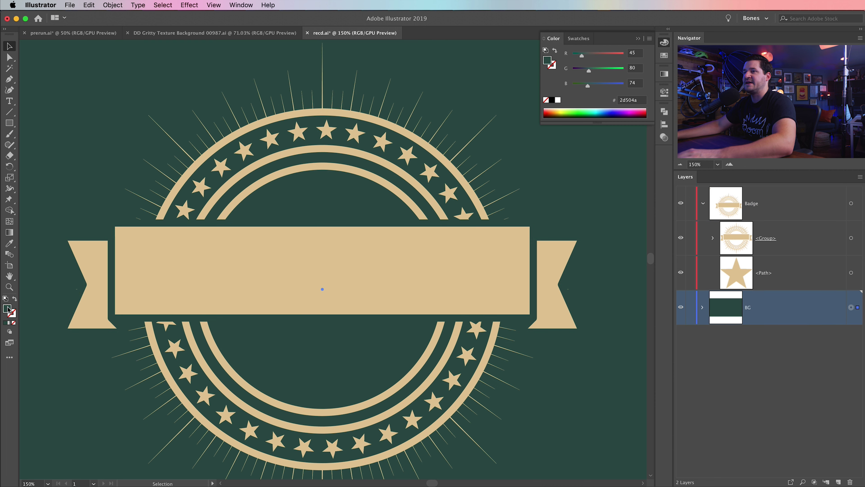
left_click(483, 180)
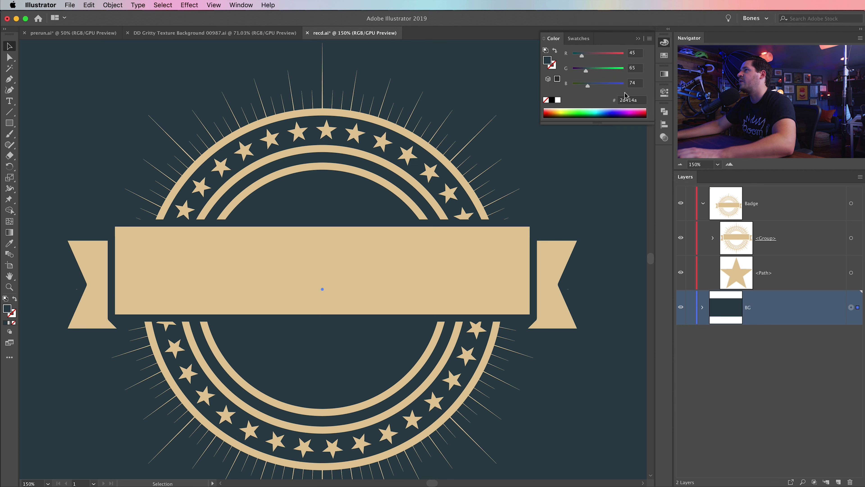
left_click(665, 39)
- Lock the BG layer and move the loose star inside the inner ring, centered above the banner
left_click(448, 284)
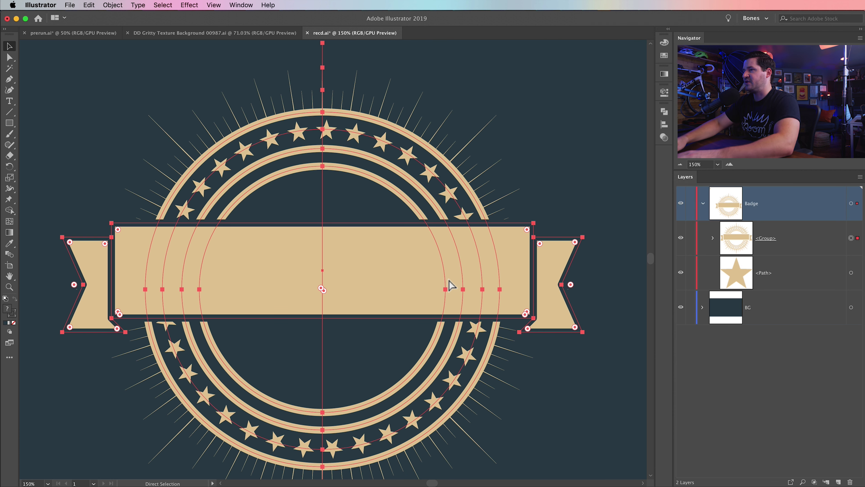
key("super+minus")
key("super+minus")
left_click_drag(436, 275, 441, 308)
left_click(529, 302)
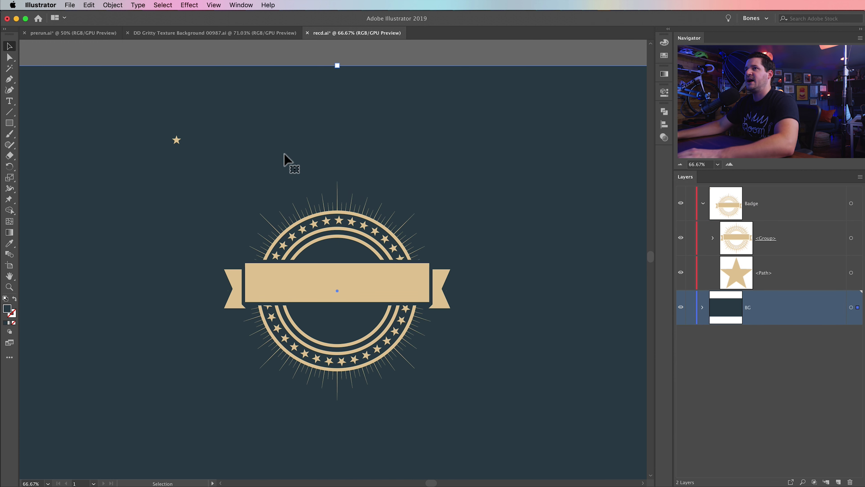
left_click(210, 48)
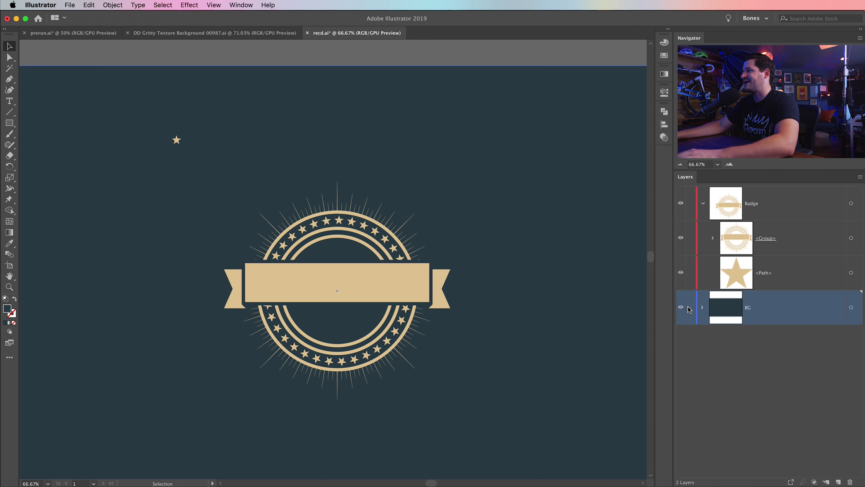
left_click_drag(178, 139, 338, 248)
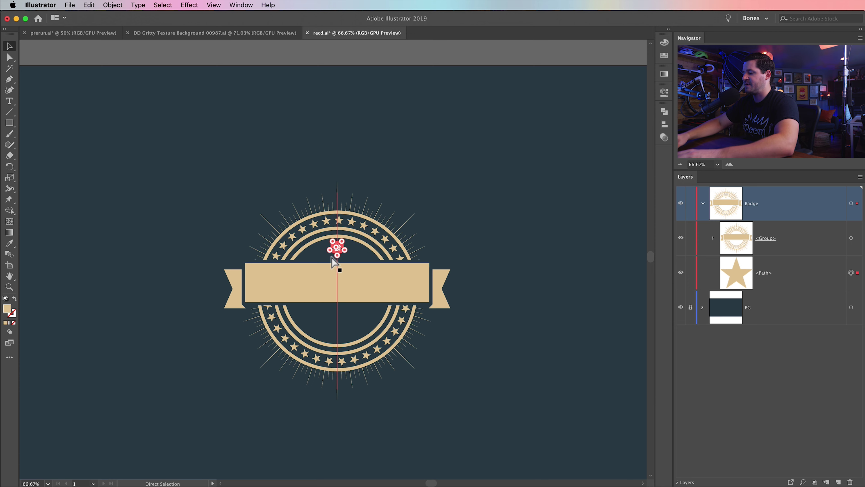
- Move the star path above the badge group in the Badge layer's stacking order
key("super+equal")
key("super+equal")
left_click_drag(334, 255, 360, 378)
key("super+z")
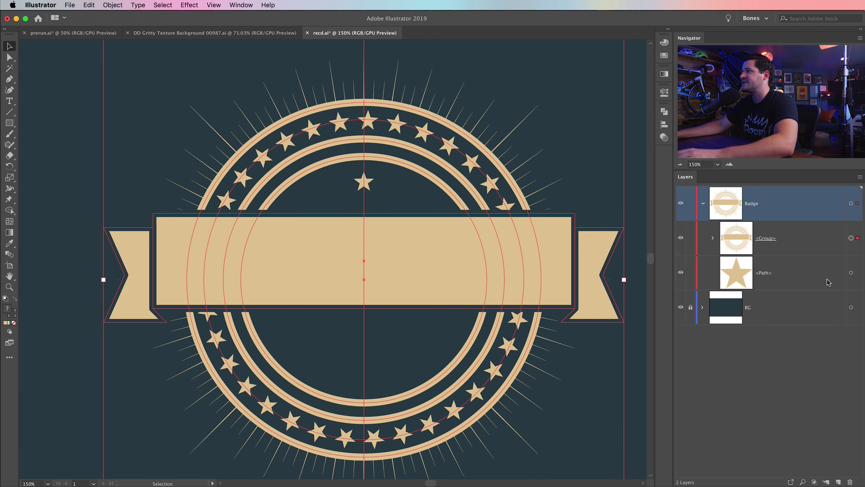
left_click(851, 273)
left_click_drag(746, 275, 753, 232)
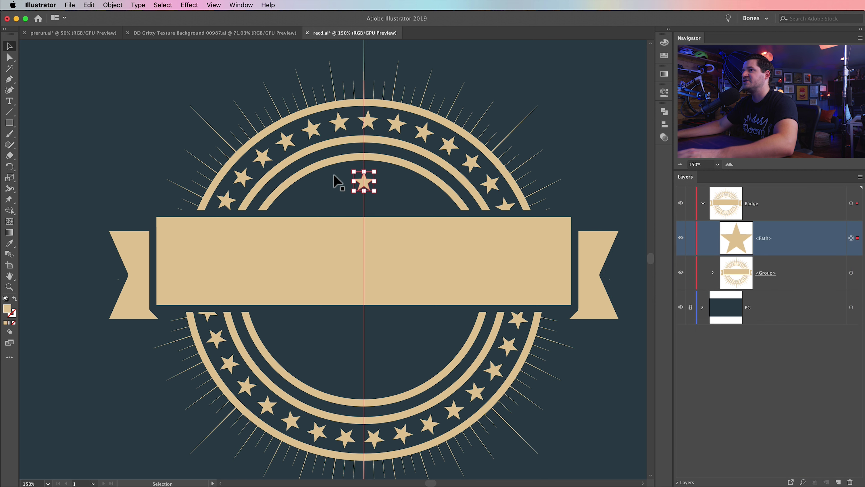
- Copy the star below the banner to form a row of one large center star flanked by two smaller stars
left_click_drag(364, 187, 350, 339)
left_click(116, 401)
left_click(364, 359)
left_click(375, 410)
- Add the point text GRITTY BADGE on empty background beside the badge and scale it up to about 519 px wide
left_click(10, 101)
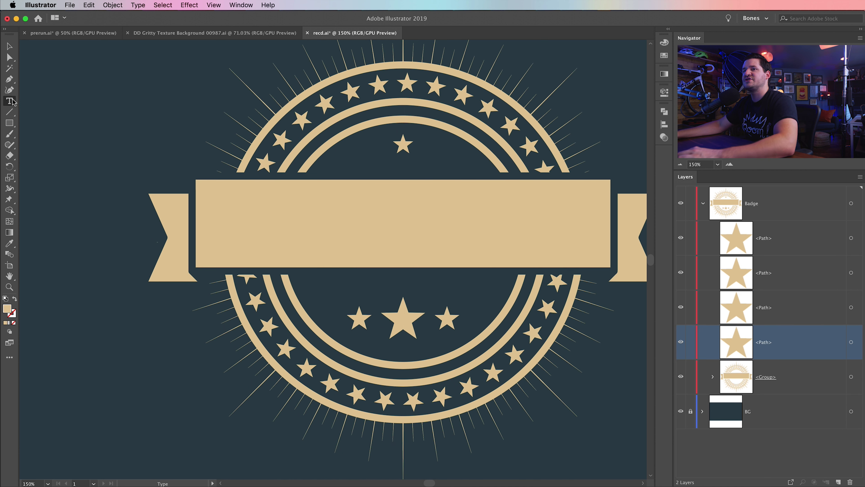
scroll(439, 303, "left", 10)
scroll(438, 303, "up", 4)
left_click(248, 198)
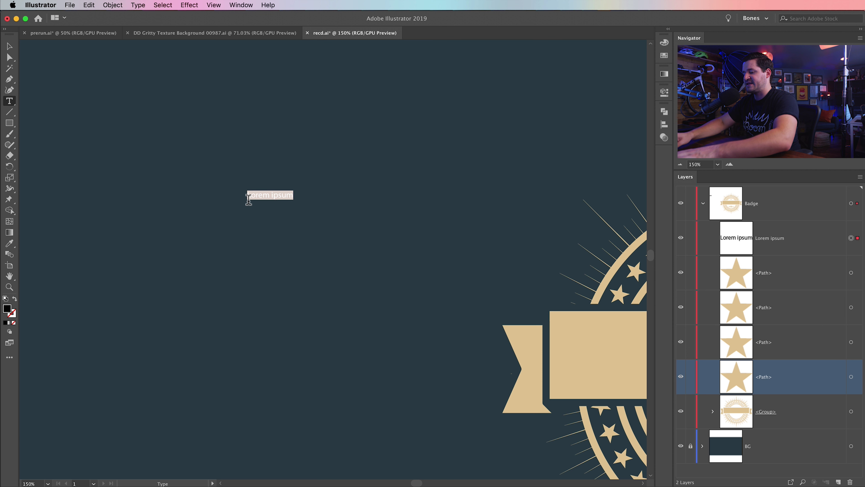
type("GRITTY BADGE")
key("Escape")
left_click_drag(300, 197, 610, 113)
left_click_drag(471, 215, 382, 218)
- Set the GRITTY BADGE text's font to Bebas Neue Bold
left_click(662, 92)
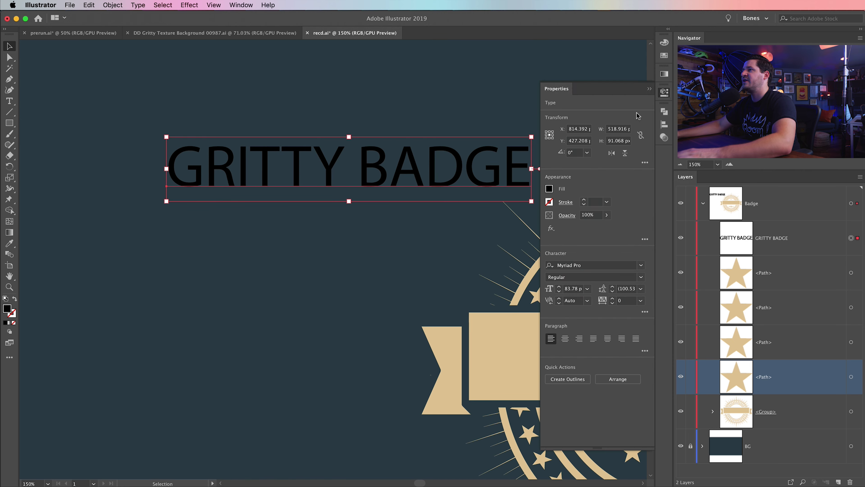
left_click(641, 265)
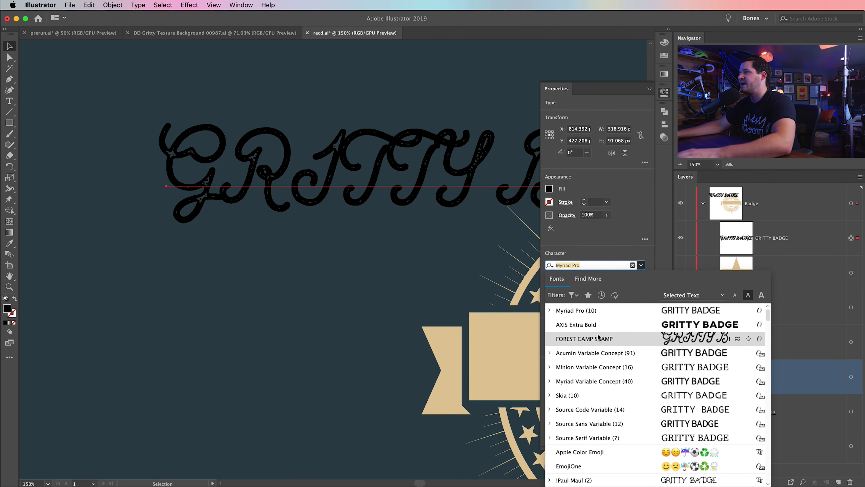
type("Beba")
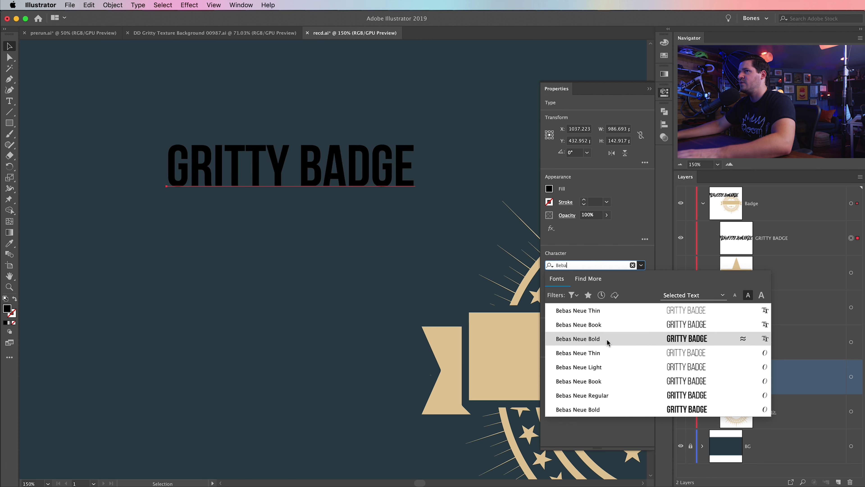
left_click(594, 339)
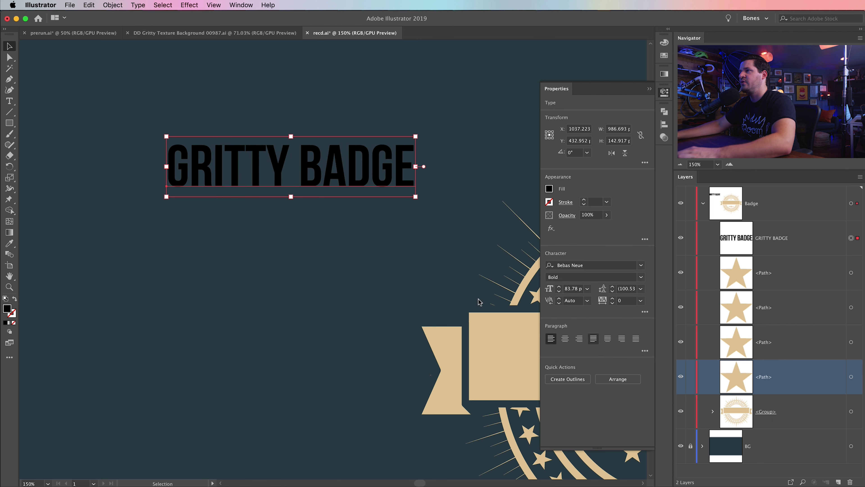
- Move the GRITTY BADGE text onto the banner's front panel
left_click_drag(367, 268, 353, 326)
key("space")
left_click_drag(351, 328, 116, 277)
left_click_drag(177, 280, 441, 317)
key("space")
- Fill the GRITTY BADGE text with the dark blue sampled from the background and shift it slightly on the banner
left_click(8, 242)
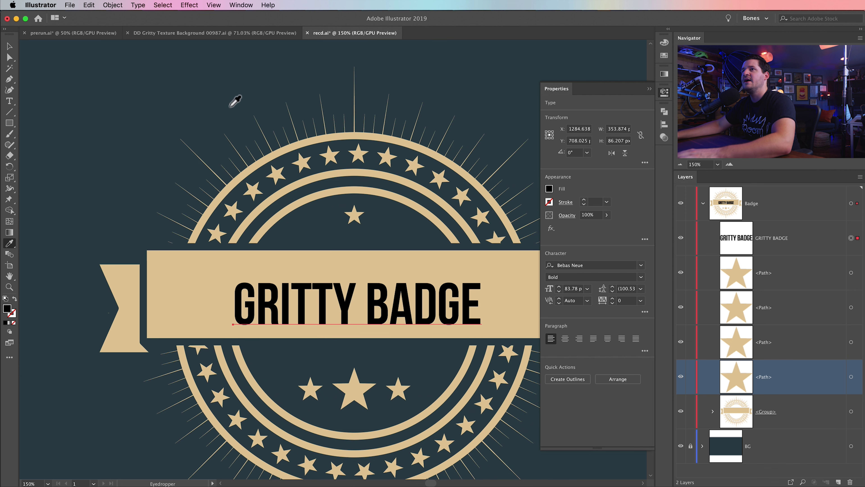
left_click(116, 99)
left_click_drag(379, 306, 371, 298)
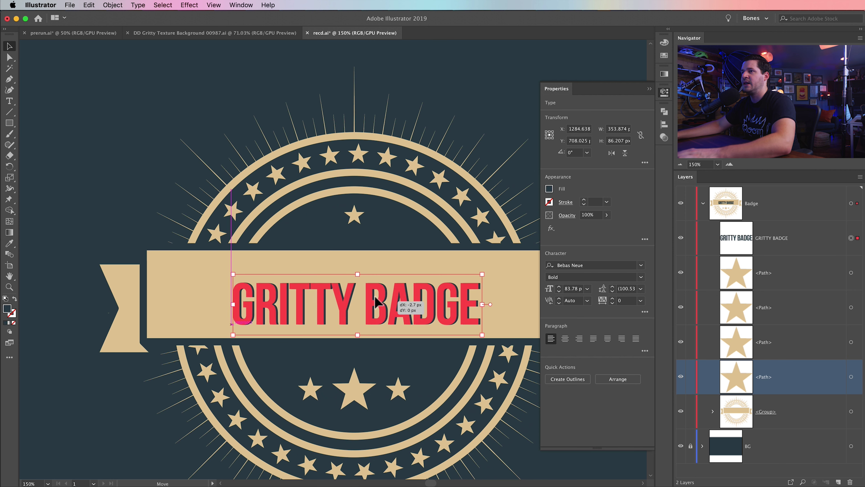
scroll(375, 297, "down", 2)
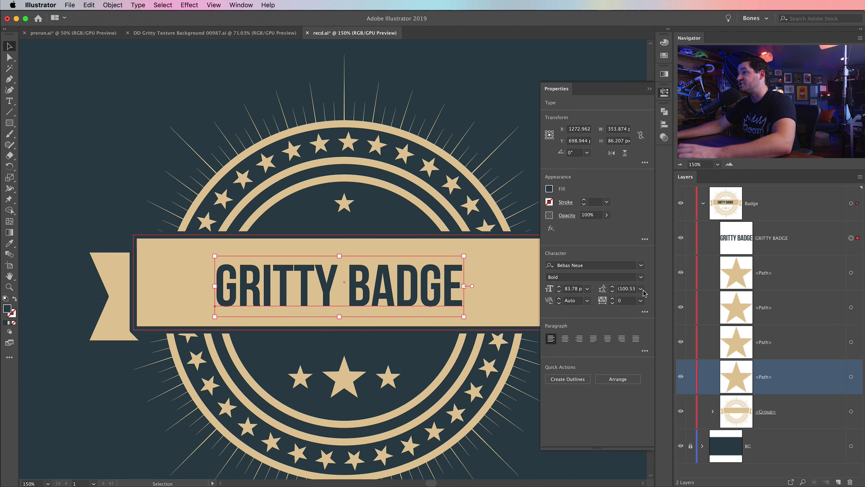
- Set the GRITTY BADGE text's size to 120 pt, center it on the banner, and deselect it
type("120")
key("Return")
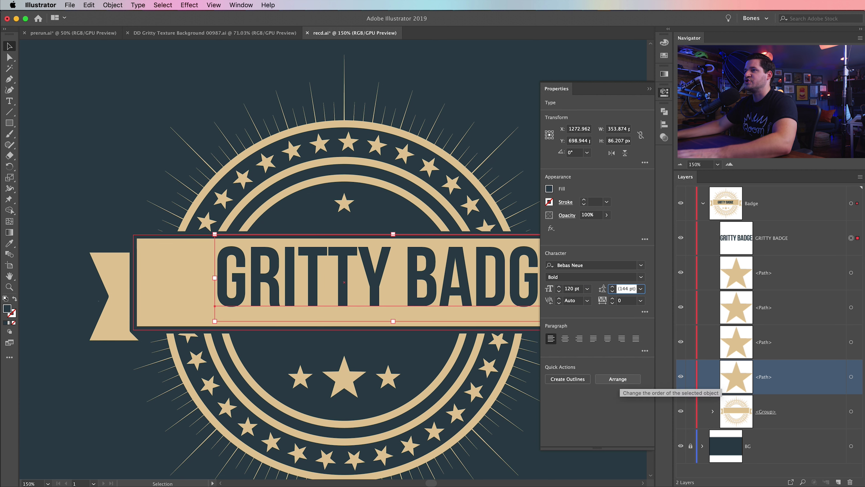
left_click_drag(475, 281, 422, 288)
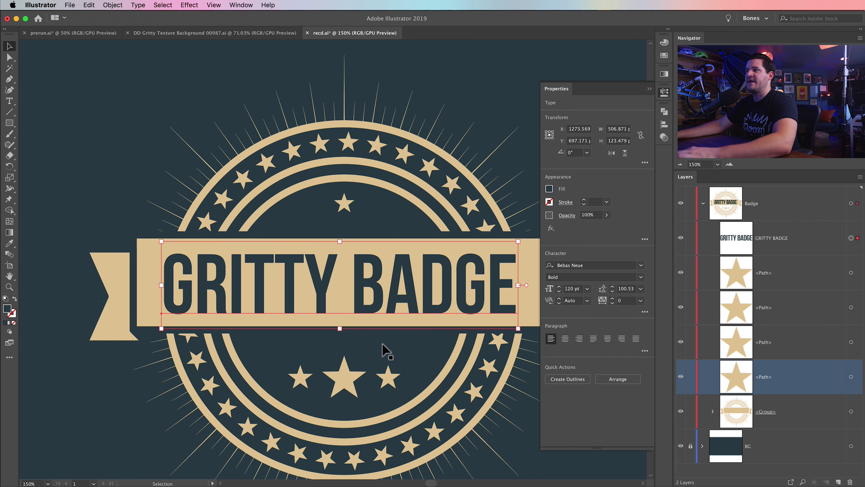
left_click_drag(383, 343, 333, 337)
key("Right")
key("Right")
key("Up")
key("Up")
key("Right")
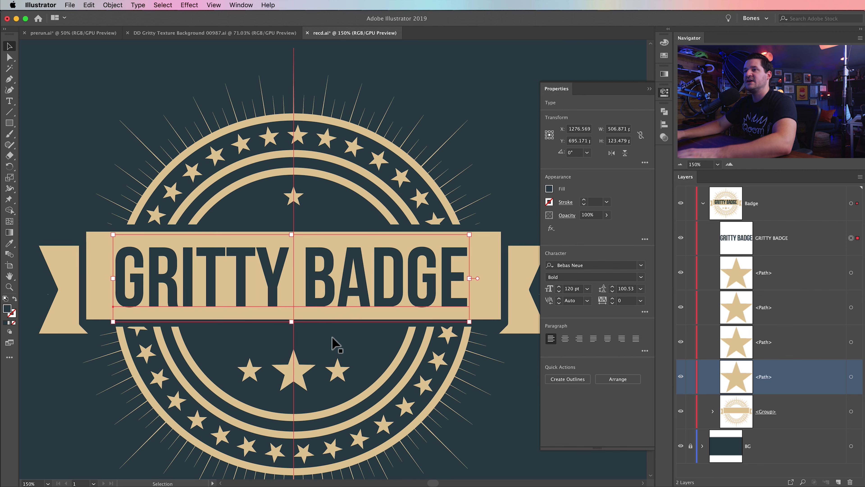
left_click(68, 79)
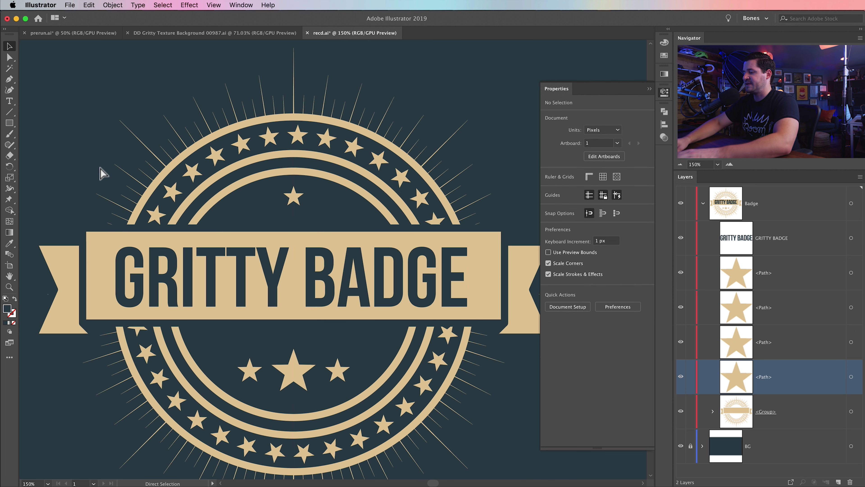
key("super+0")
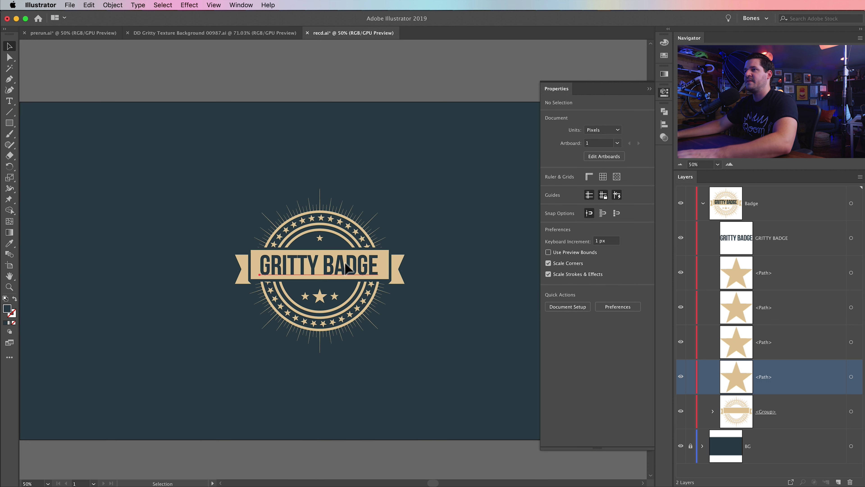
- Examine the badge's lettering and stars up close with nothing selected and the document properties hidden
left_click(348, 270)
left_click(188, 408)
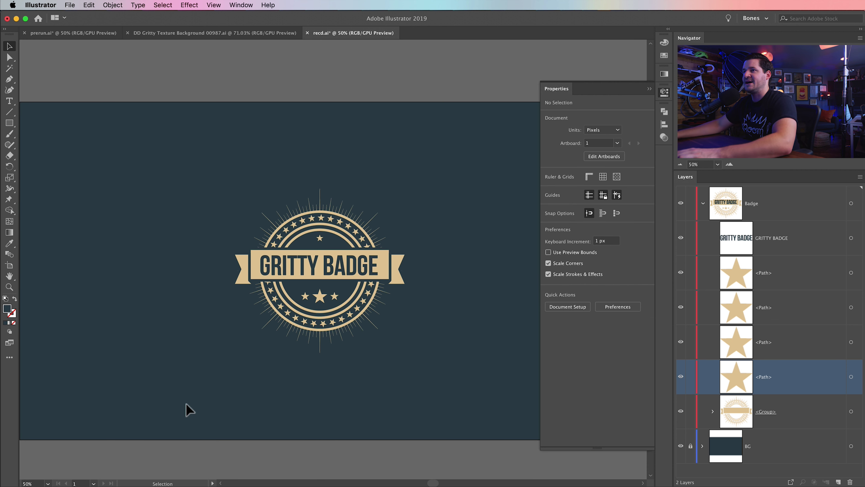
key("z")
left_click(329, 342)
left_click_drag(334, 218, 336, 321)
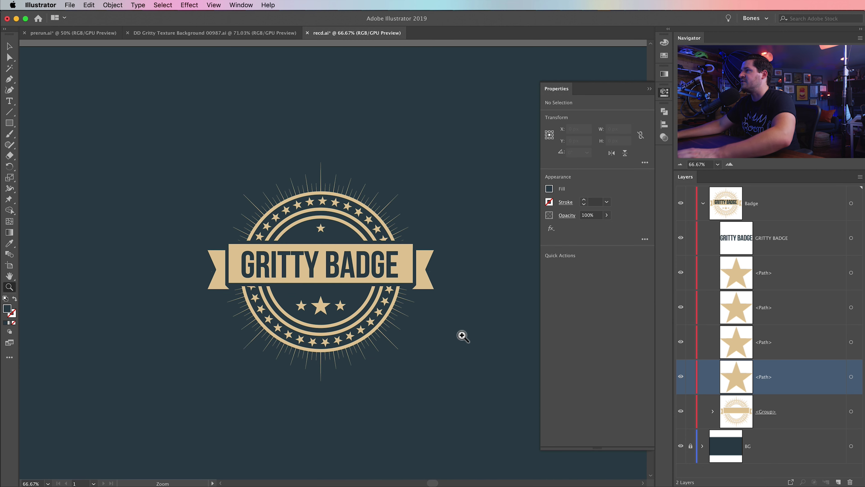
left_click(664, 99)
scroll(441, 239, "down", 3)
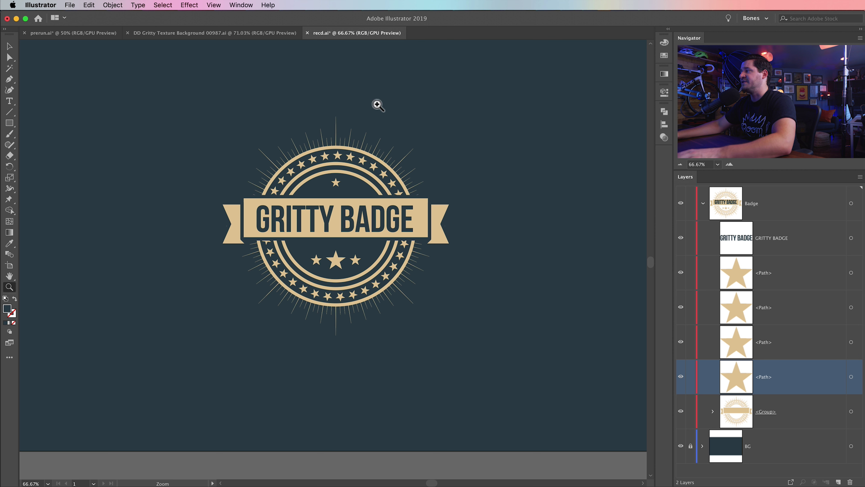
key("v")
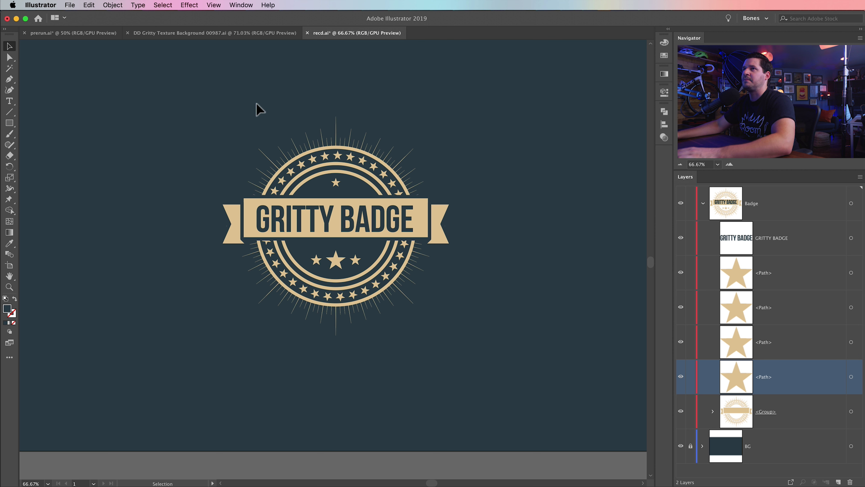
- Copy the black speckle texture group from DD Gritty Texture Background 00987.ai and return to the recd.ai document
left_click(228, 33)
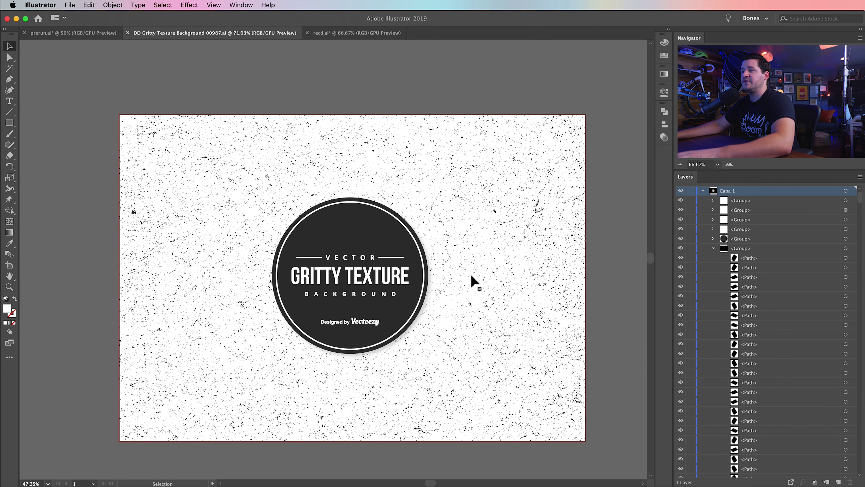
left_click(713, 248)
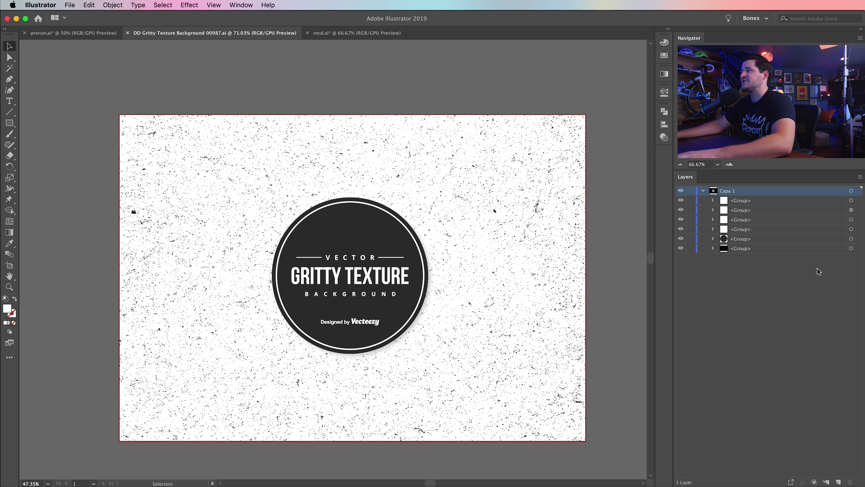
left_click(852, 249)
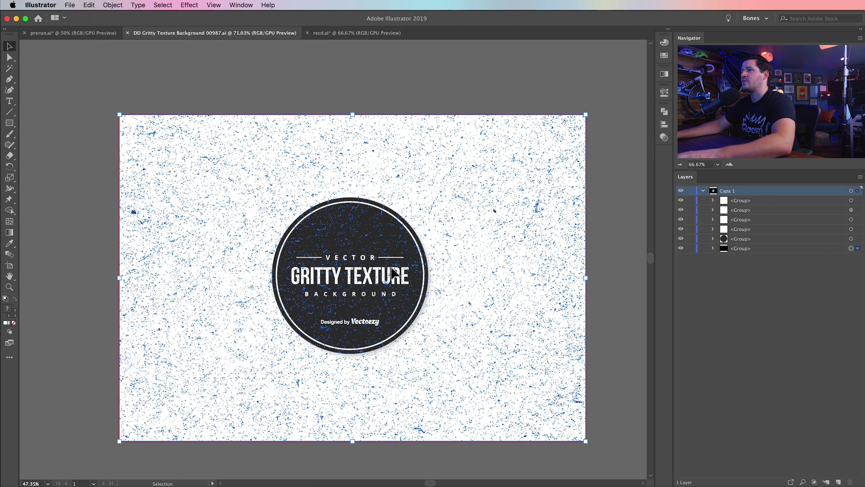
key("super+c")
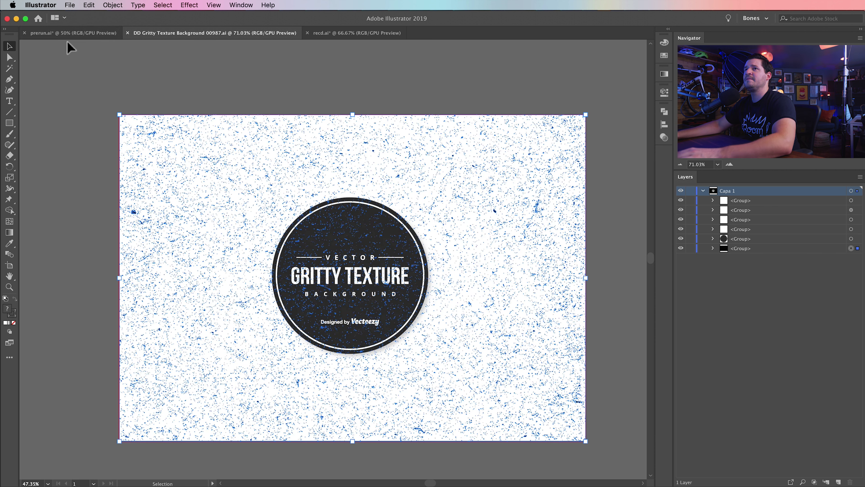
left_click(68, 33)
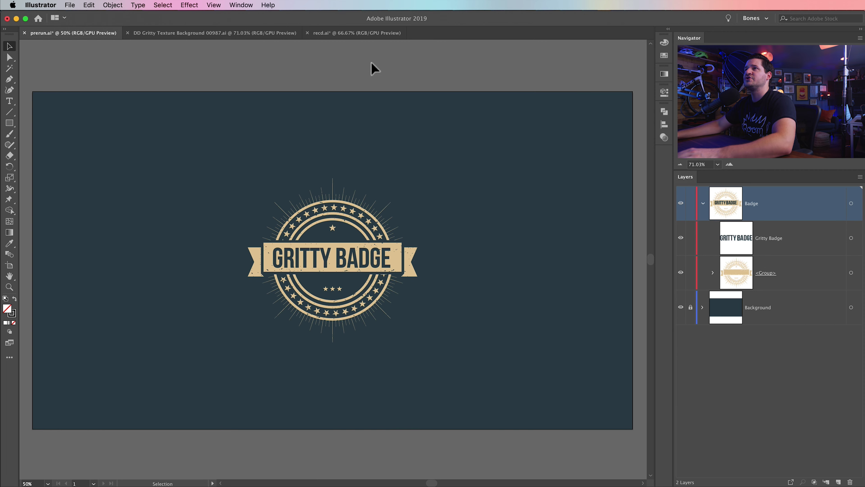
left_click(345, 34)
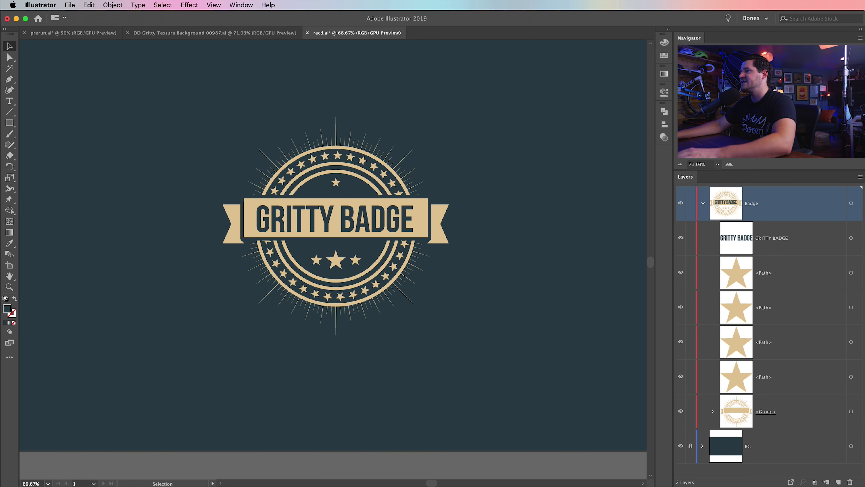
- Move the four loose star paths of the Badge layer into the masked badge group
left_click(851, 273)
left_click(851, 307, "shift")
left_click(851, 342, "shift")
left_click(852, 377, "shift")
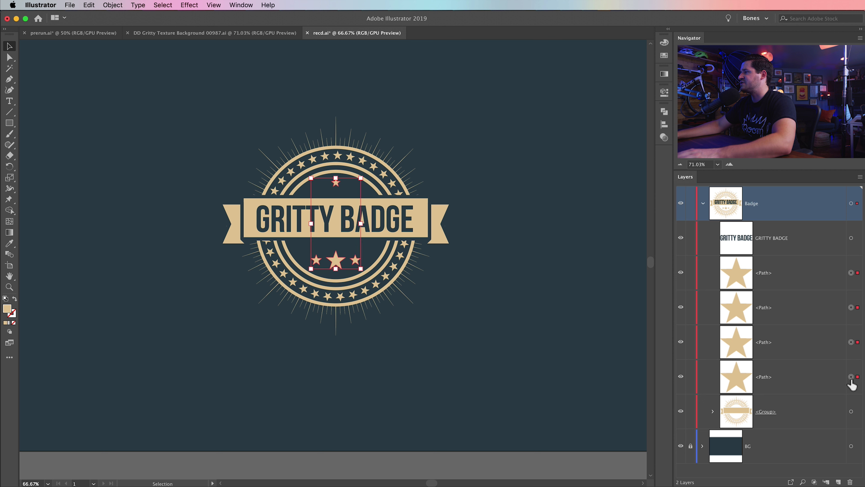
left_click_drag(767, 392, 769, 415)
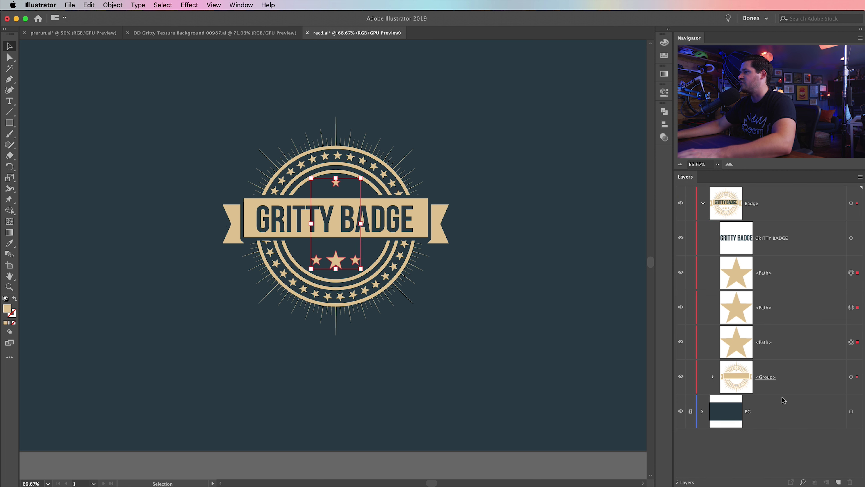
left_click(774, 345)
left_click(773, 307, "shift")
left_click(774, 277, "shift")
left_click_drag(774, 278, 776, 377)
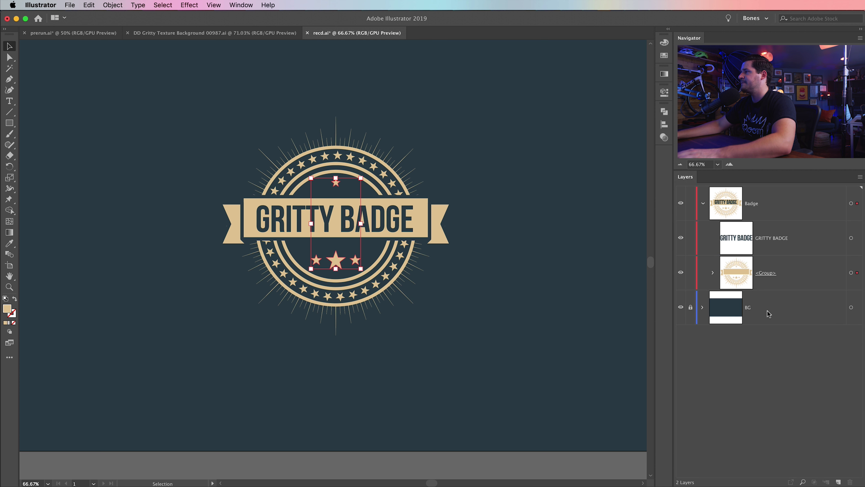
- Open the badge group's opacity mask for editing and paste the copied speckle texture into it
left_click(852, 273)
left_click(662, 138)
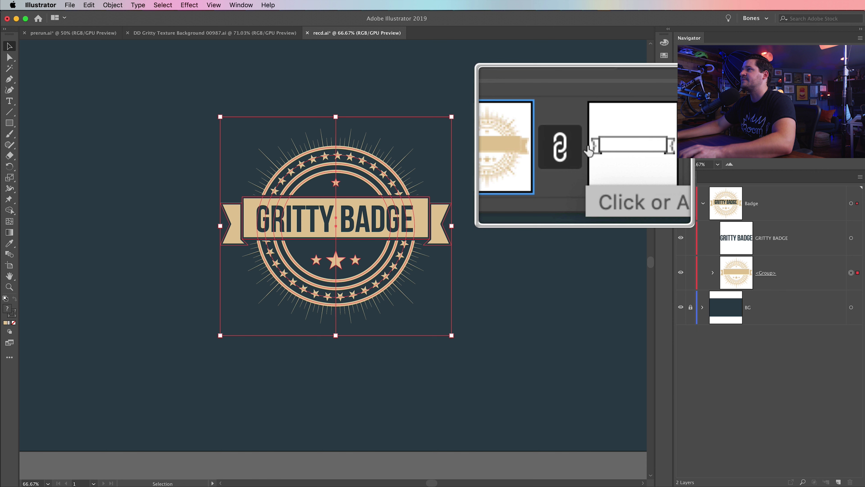
left_click(599, 150)
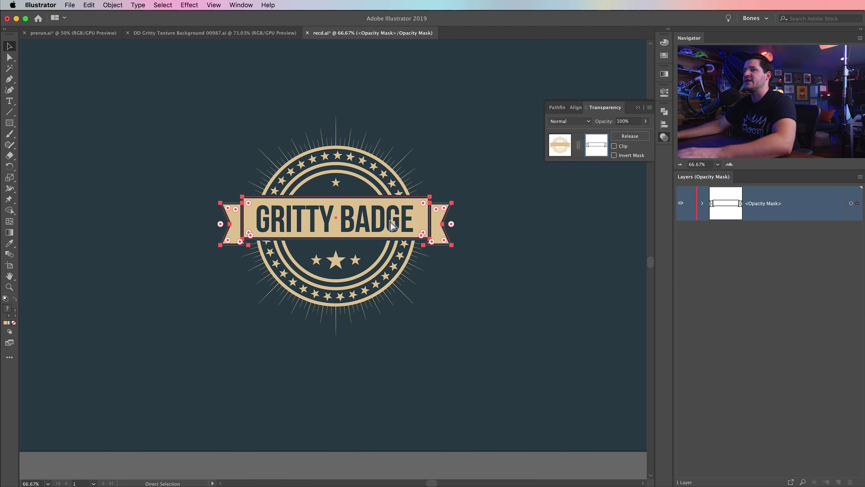
key("super+v")
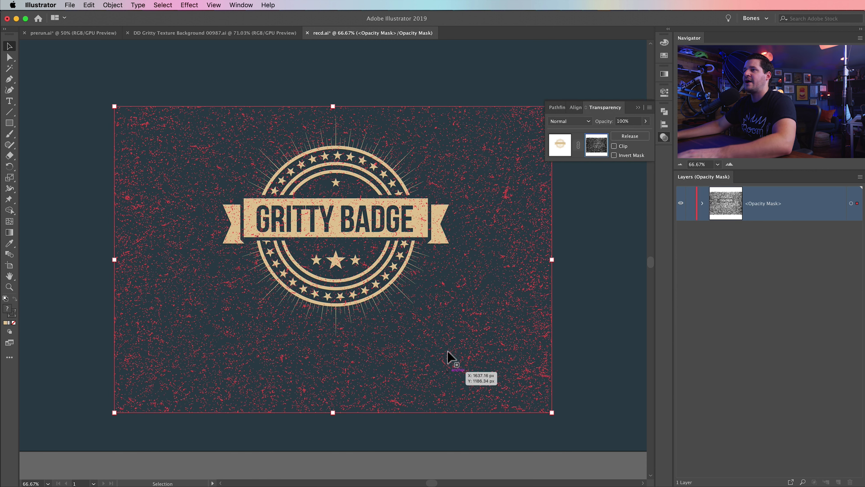
- Enlarge and position the pasted texture in the mask so it covers the whole artboard, and deselect it
left_click_drag(438, 347, 391, 307)
key("super+minus")
key("super+minus")
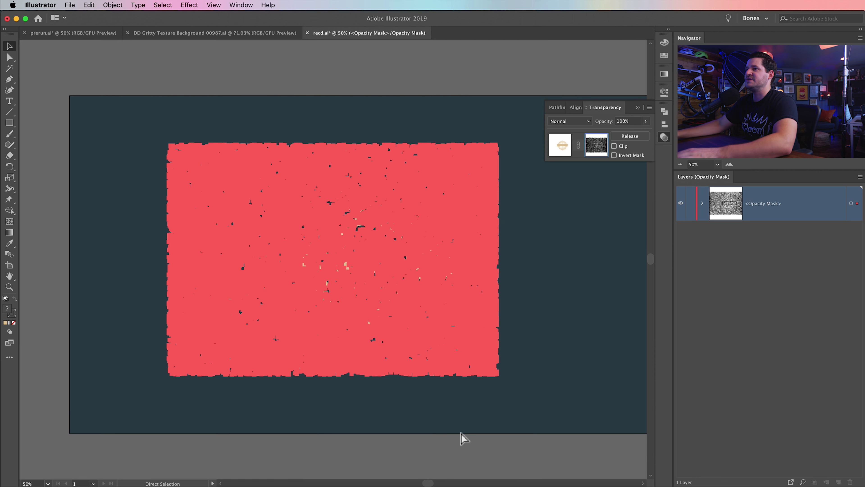
left_click_drag(515, 390, 570, 419)
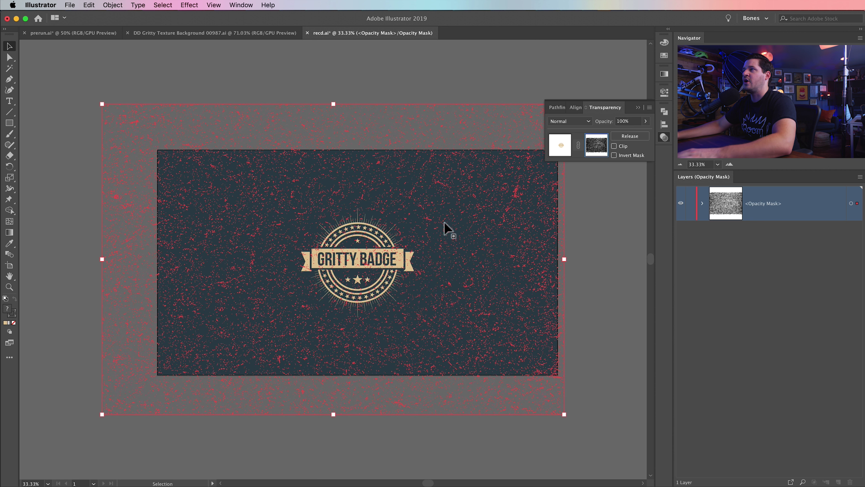
left_click(339, 83)
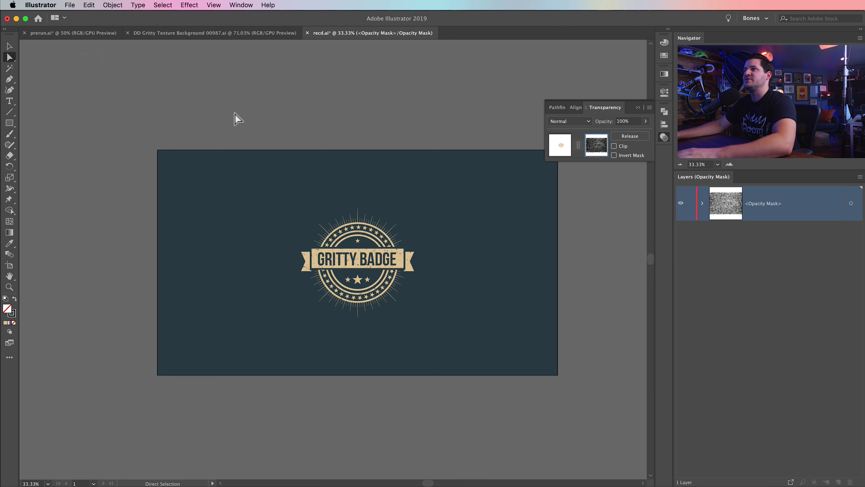
- Delete the surplus texture specks above, below and on both sides of the badge inside the opacity mask
left_click_drag(639, 201, 639, 201)
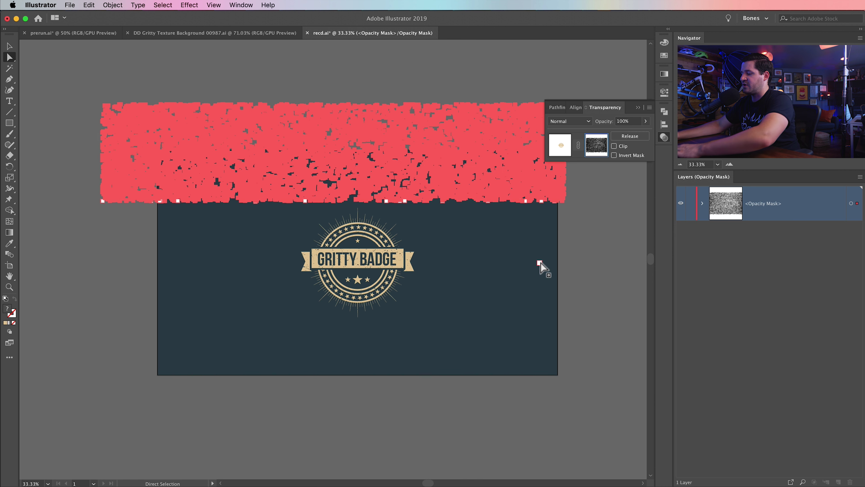
key("Delete")
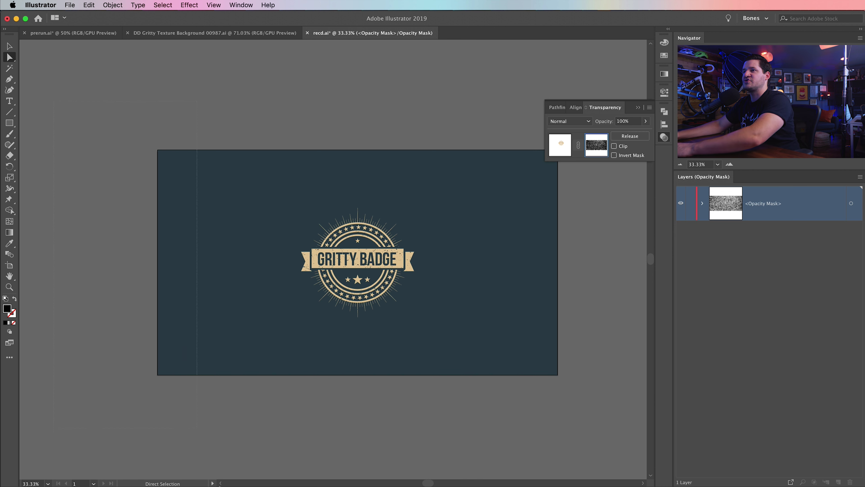
scroll(287, 378, "down", 3)
left_click_drag(297, 389, 298, 389)
key("Delete")
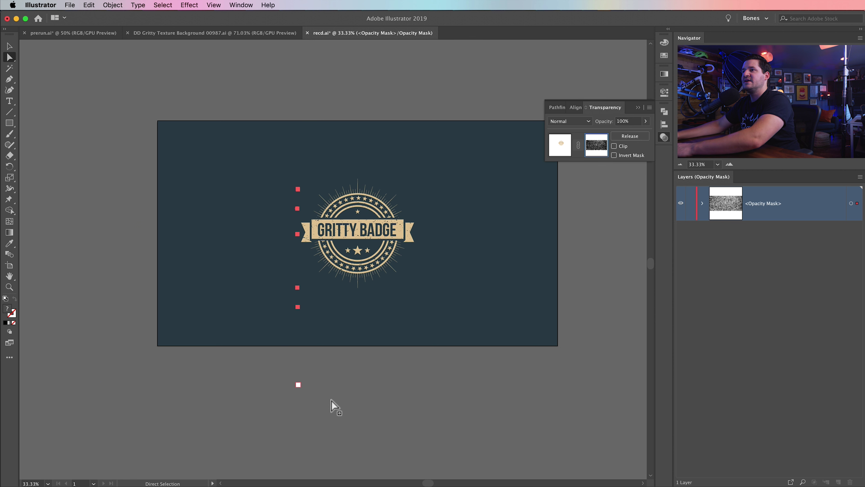
scroll(641, 370, "right", 3)
left_click_drag(562, 297, 561, 409)
key("Delete")
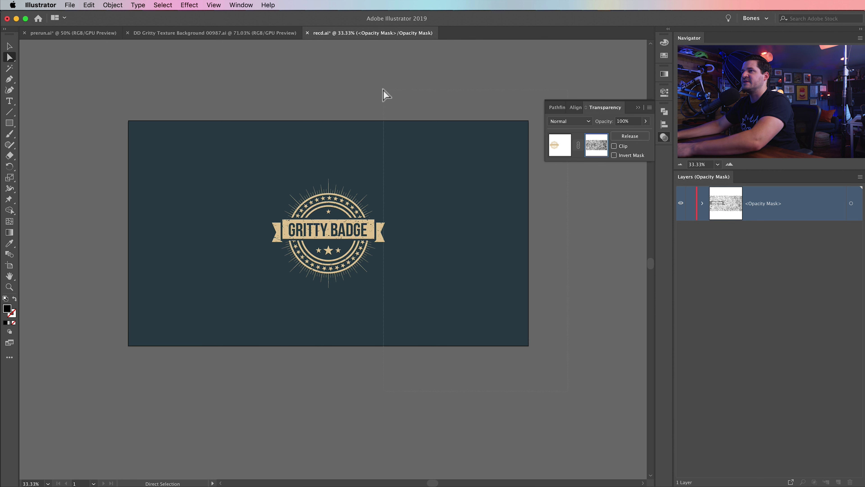
left_click_drag(395, 169, 538, 300)
key("Delete")
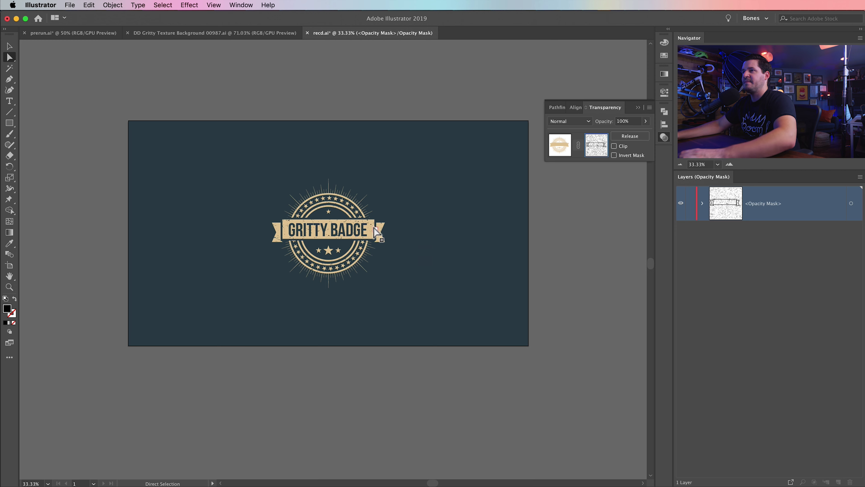
- Delete the mask's texture specks lying around the word GRITTY on the banner
key("z")
left_click(329, 236)
left_click(329, 290)
left_click(319, 289)
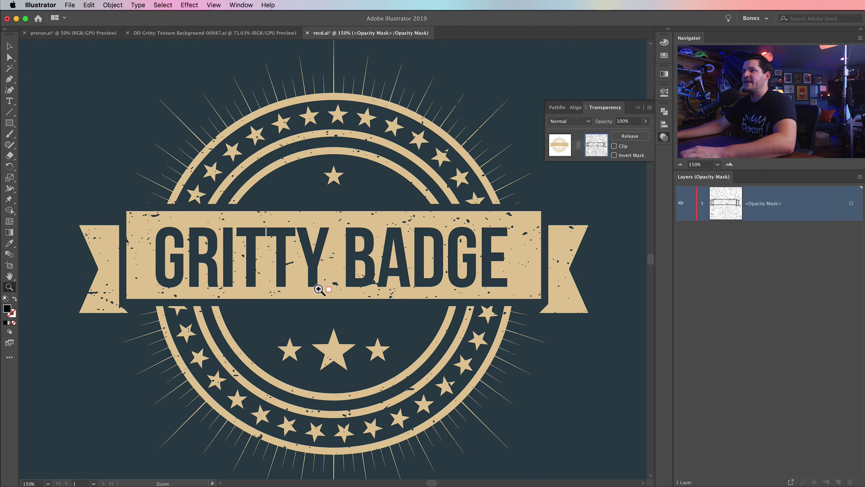
key("a")
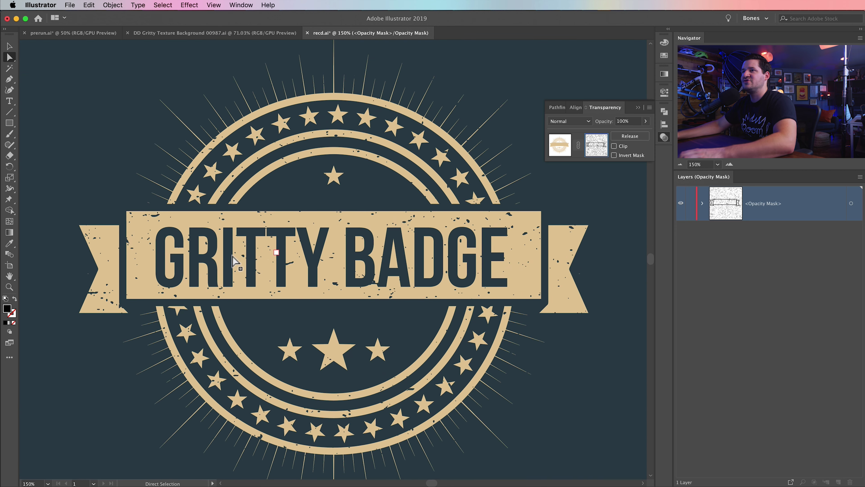
left_click_drag(313, 271, 313, 272)
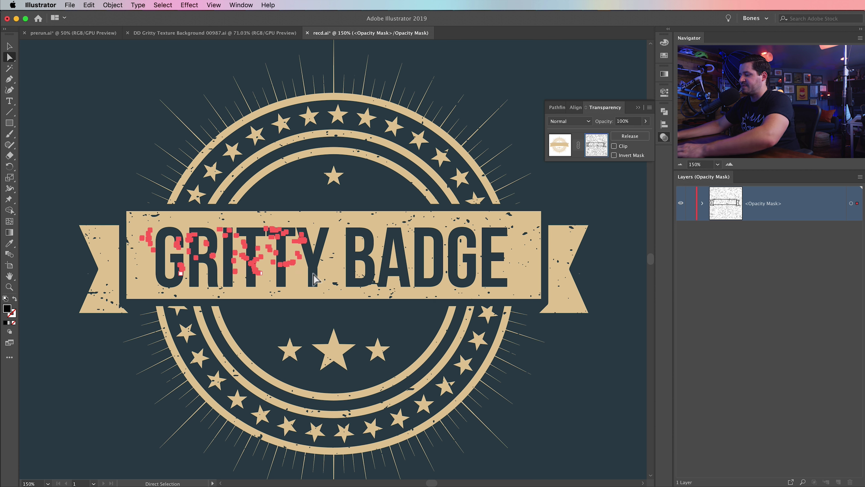
key("Delete")
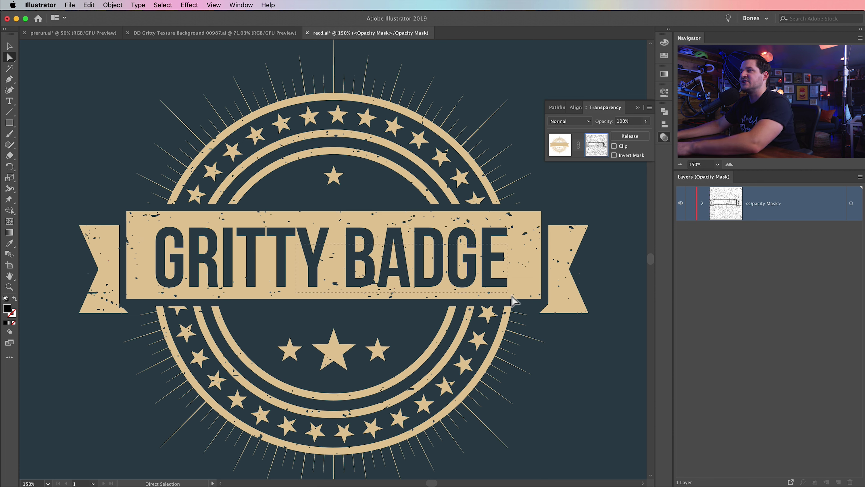
left_click_drag(508, 294, 524, 300)
key("Delete")
key("super+z")
- Delete the mask's texture specks around the word BADGE while keeping the banner's outline shape
left_click(307, 236)
left_click_drag(400, 272, 518, 293)
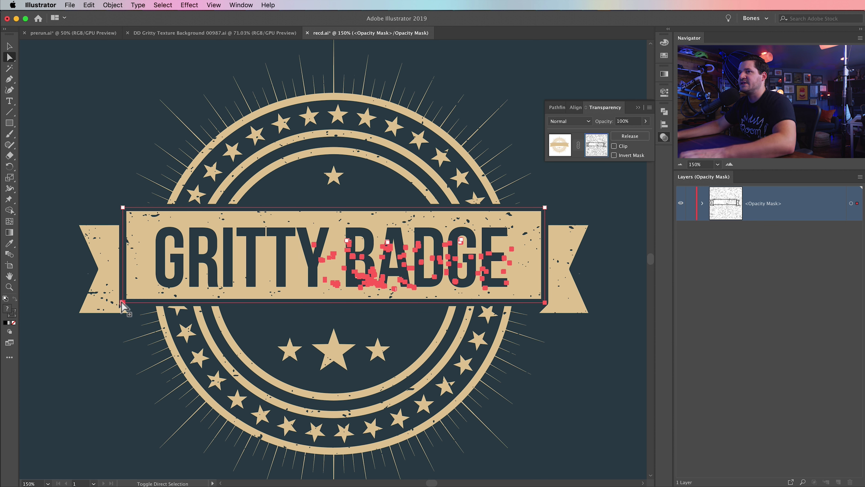
left_click_drag(609, 316, 529, 296)
key("Delete")
- Leave opacity mask editing, return to the badge artwork and deselect everything
key("super+minus")
key("super+minus")
key("super+minus")
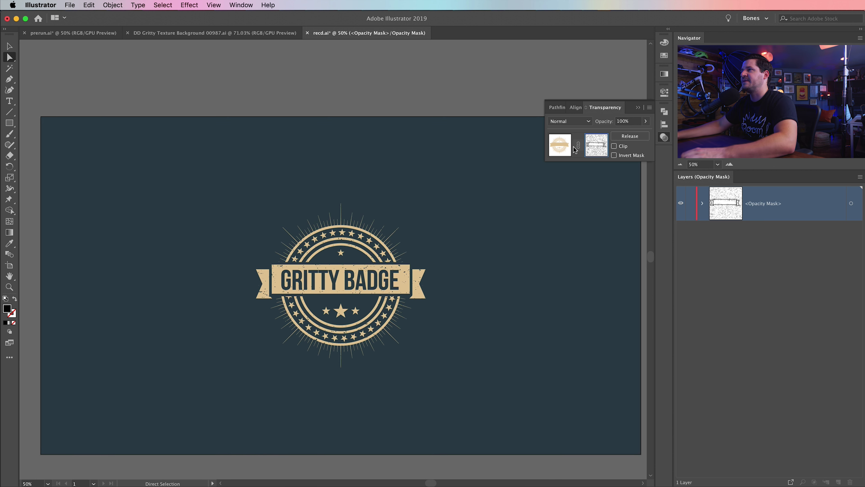
left_click(564, 150)
key("v")
left_click(458, 345)
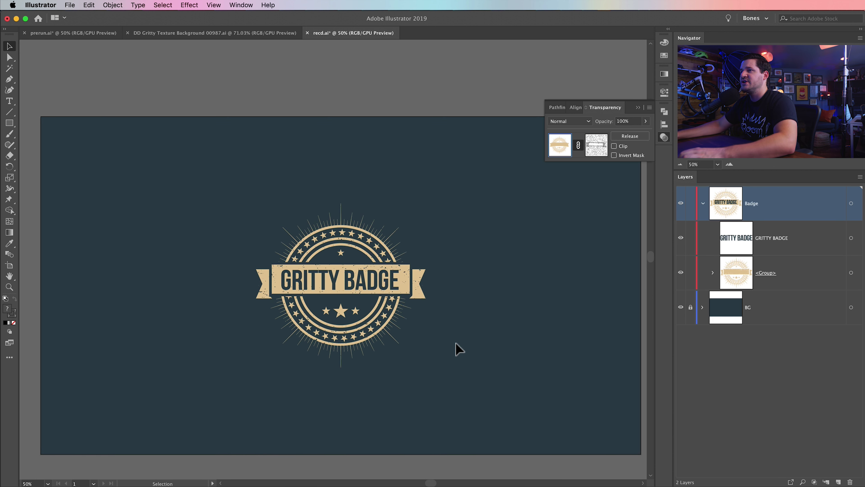
- Examine the textured badge up close and target the GRITTY BADGE text
left_click_drag(323, 240, 327, 233)
key("z")
left_click(366, 248)
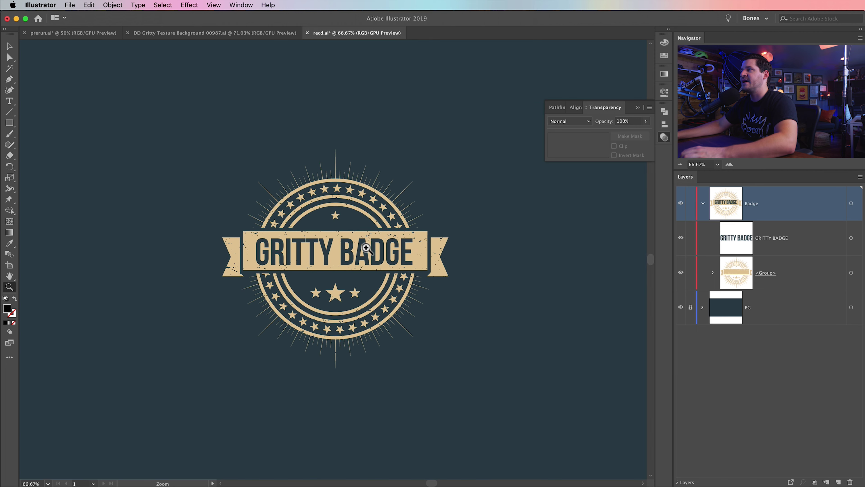
left_click(664, 138)
left_click_drag(443, 240, 450, 259)
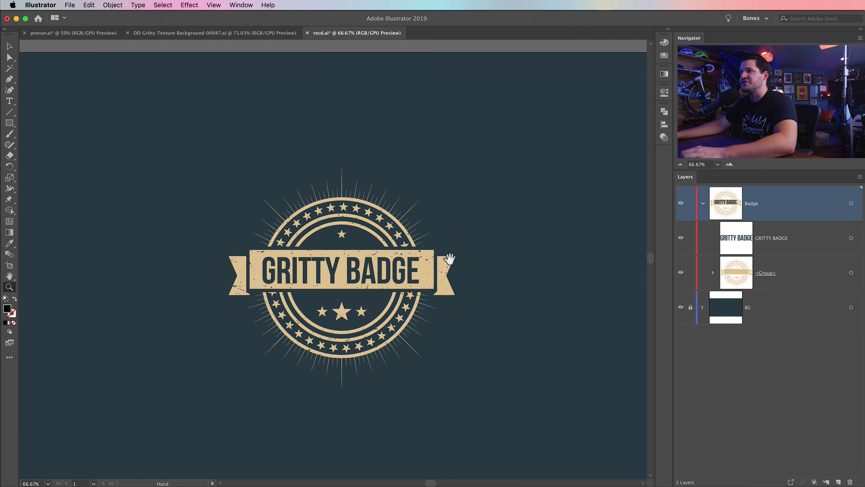
left_click_drag(322, 325, 335, 299)
key("v")
left_click(852, 239)
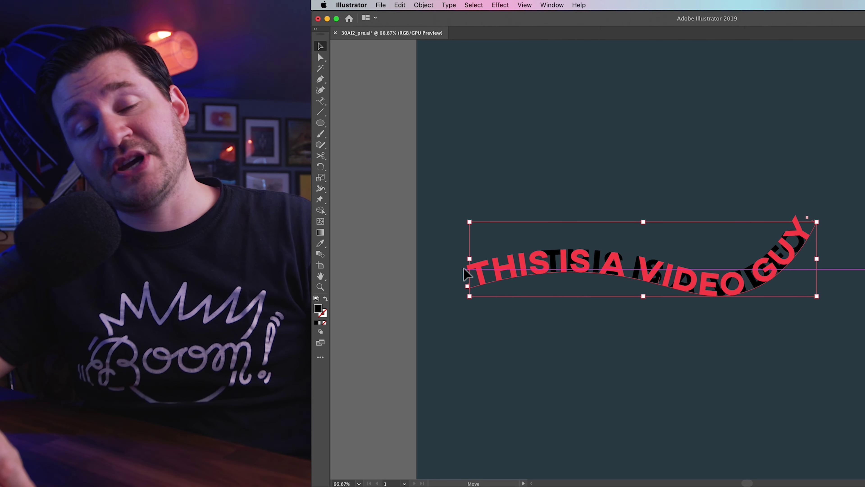
- Slide the THIS IS A VIDEO GUY text further along its wavy path in 30AI2_pre.ai
key("Escape")
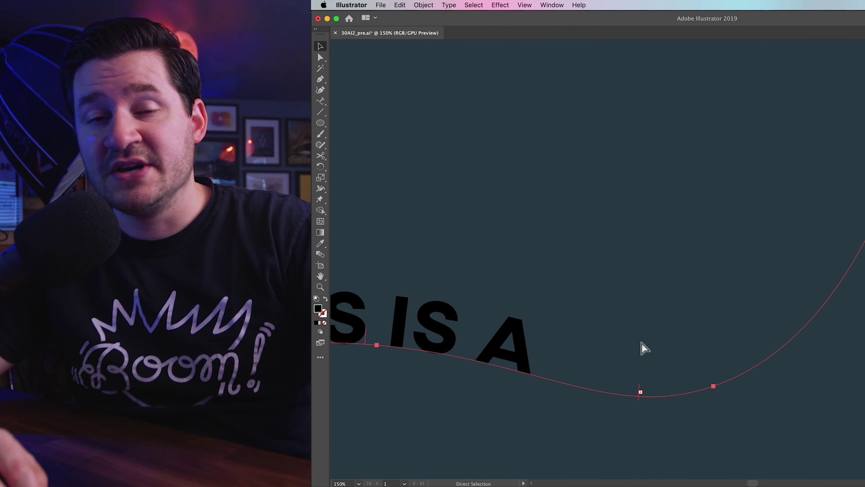
key("super+minus")
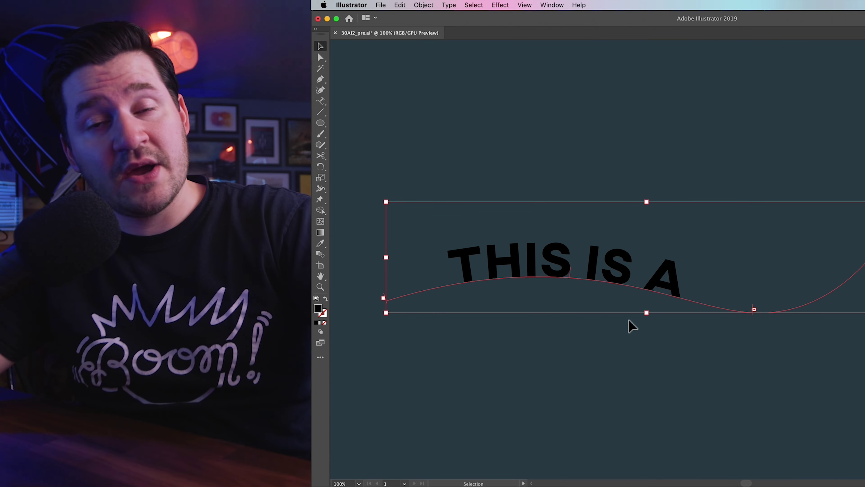
left_click_drag(572, 273, 689, 290)
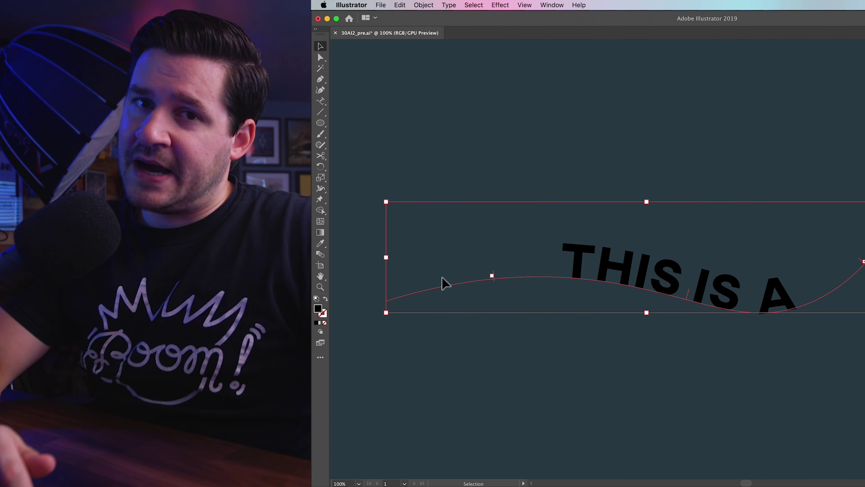